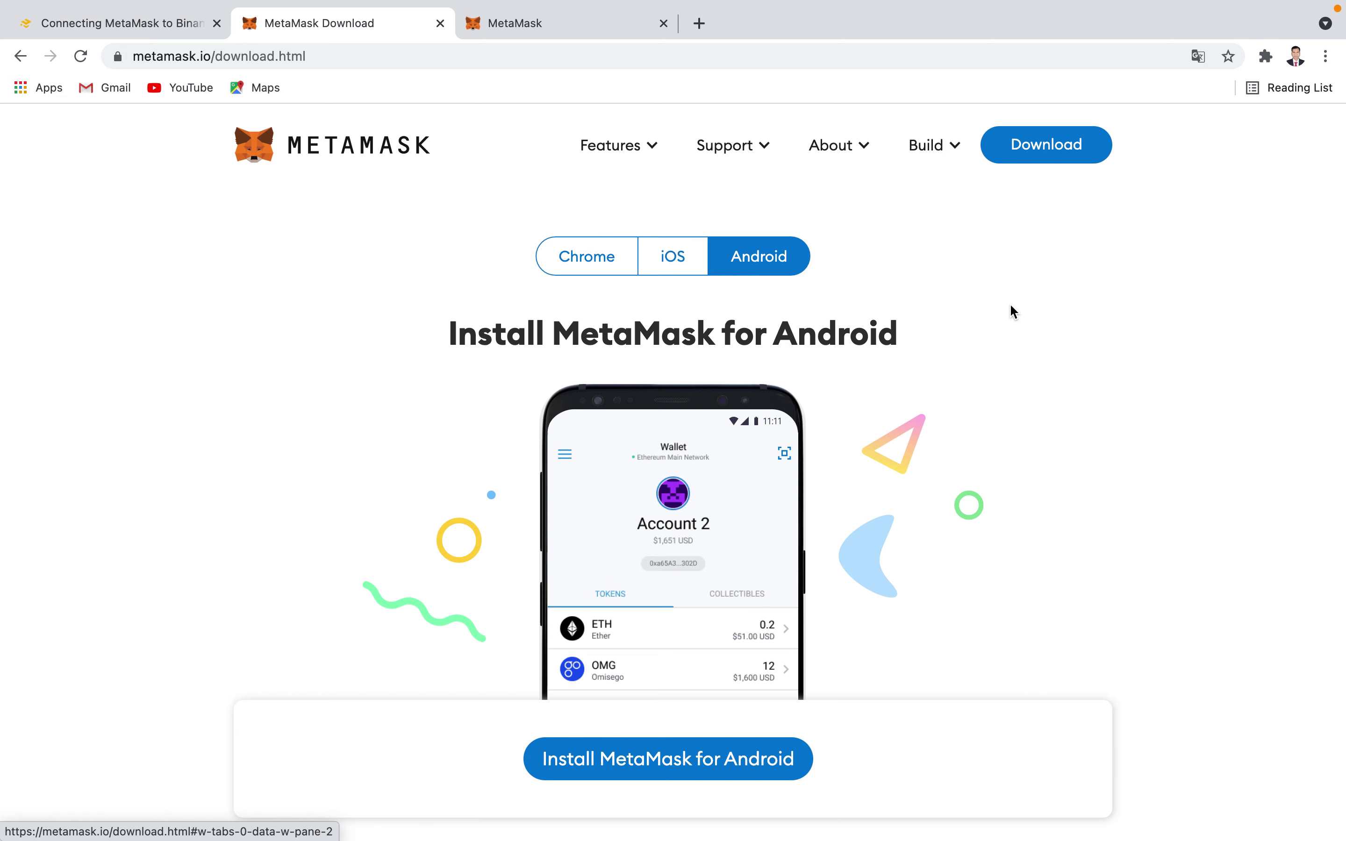
- Show the Chrome install option on metamask.io, then switch to the MetaMask setup tab
click(566, 259)
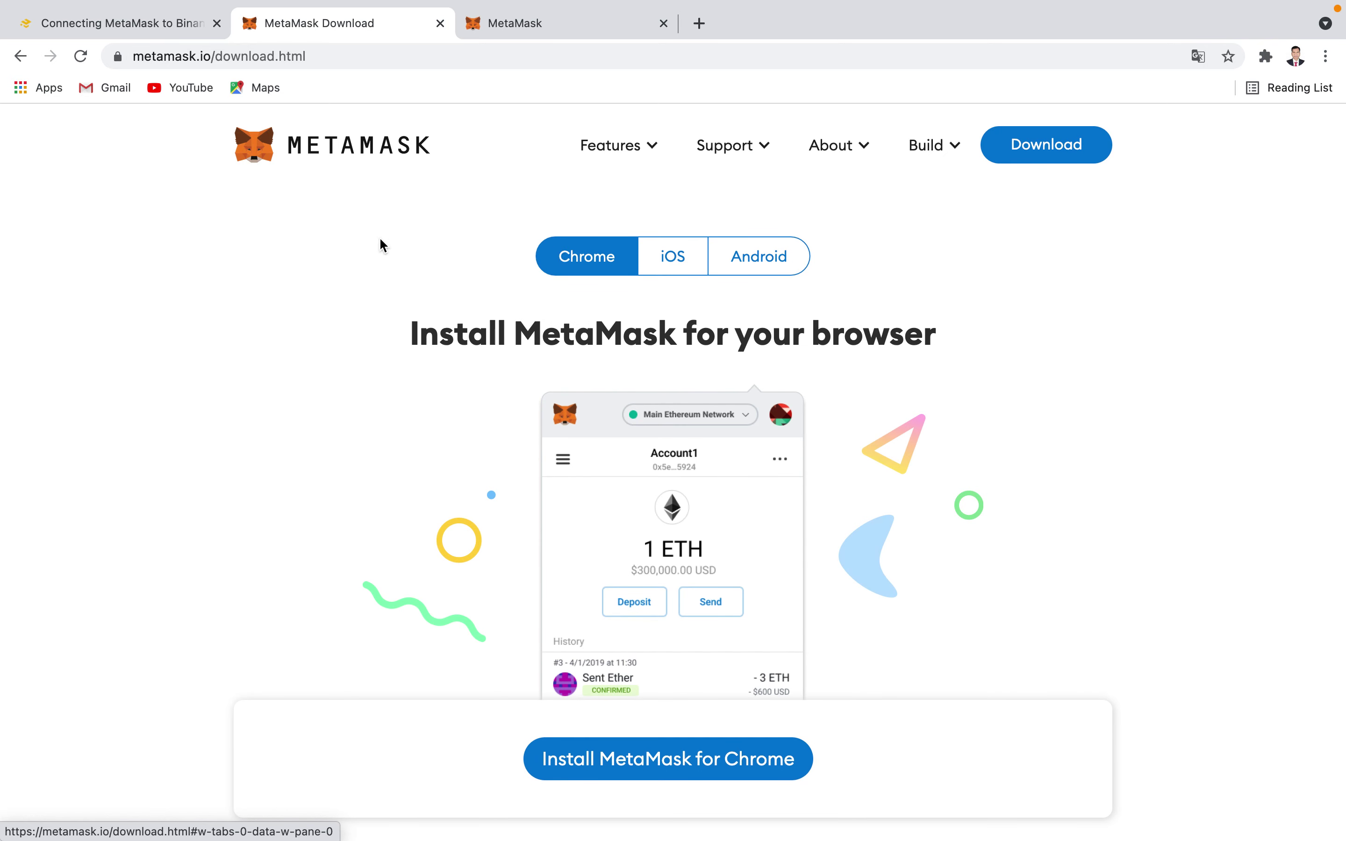
click(533, 25)
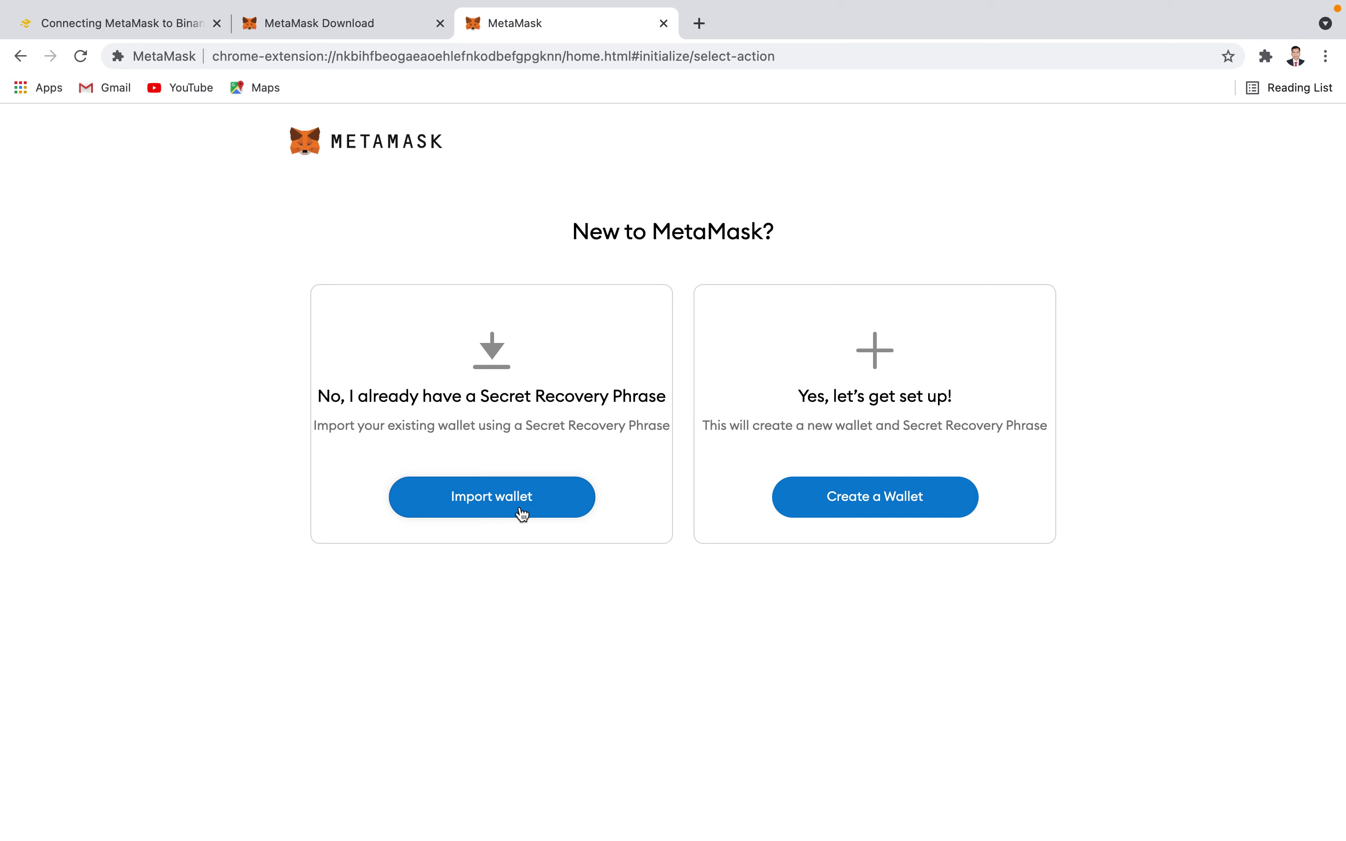
- Start creating a new wallet and agree to share anonymous usage data
click(860, 503)
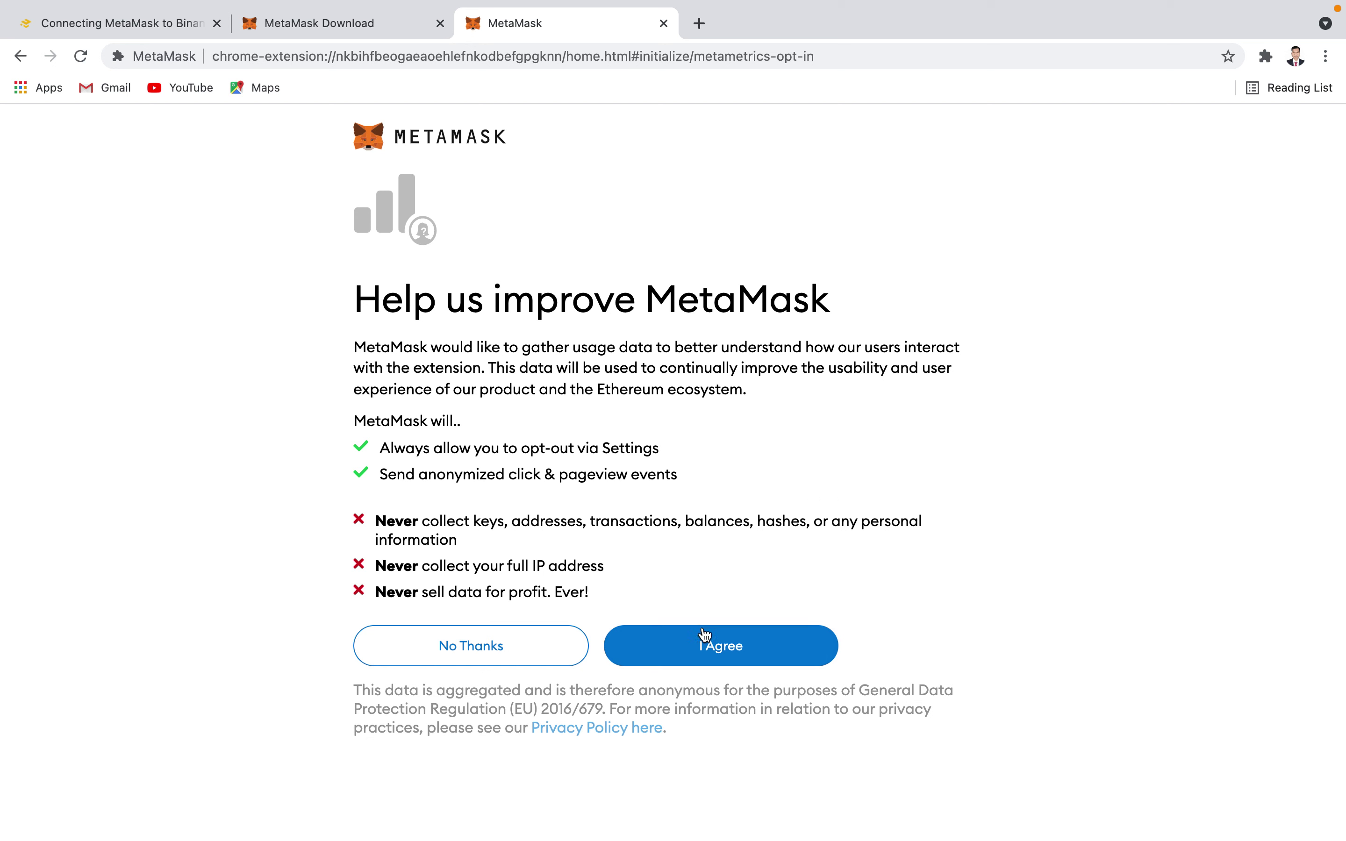
click(683, 649)
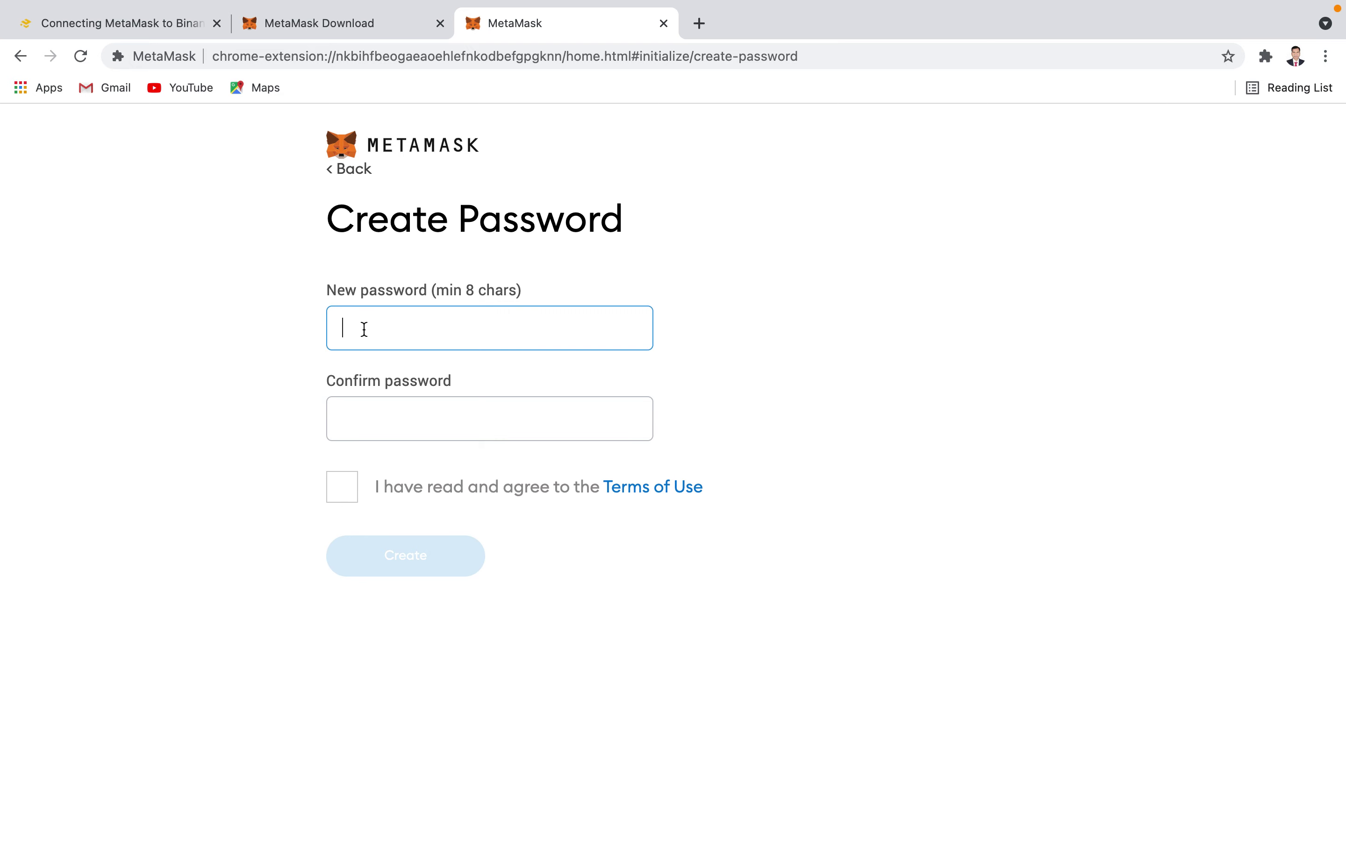
- Enter a new password, ticking and then unticking the Terms of Use checkbox
drag(328, 214, 444, 231)
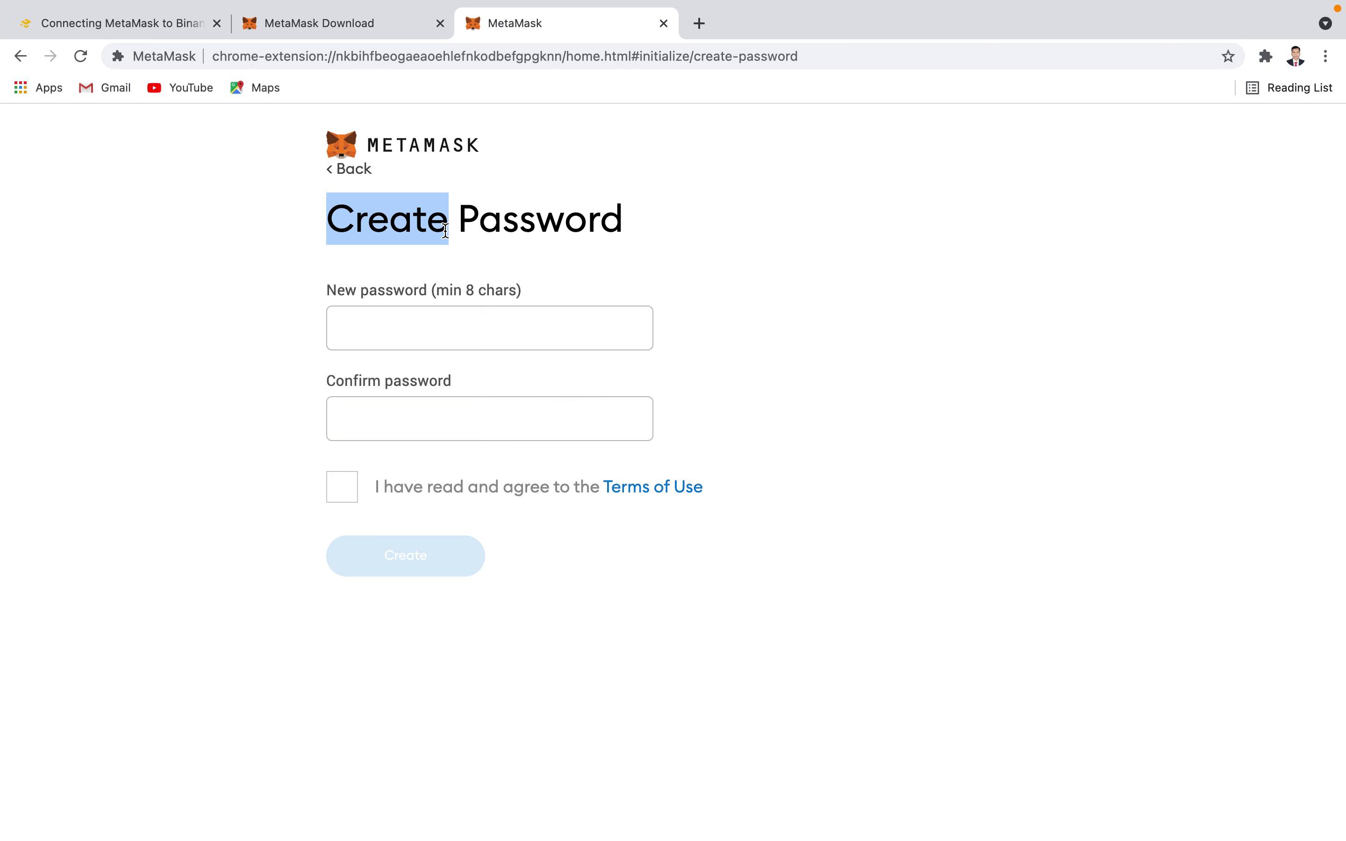
click(383, 340)
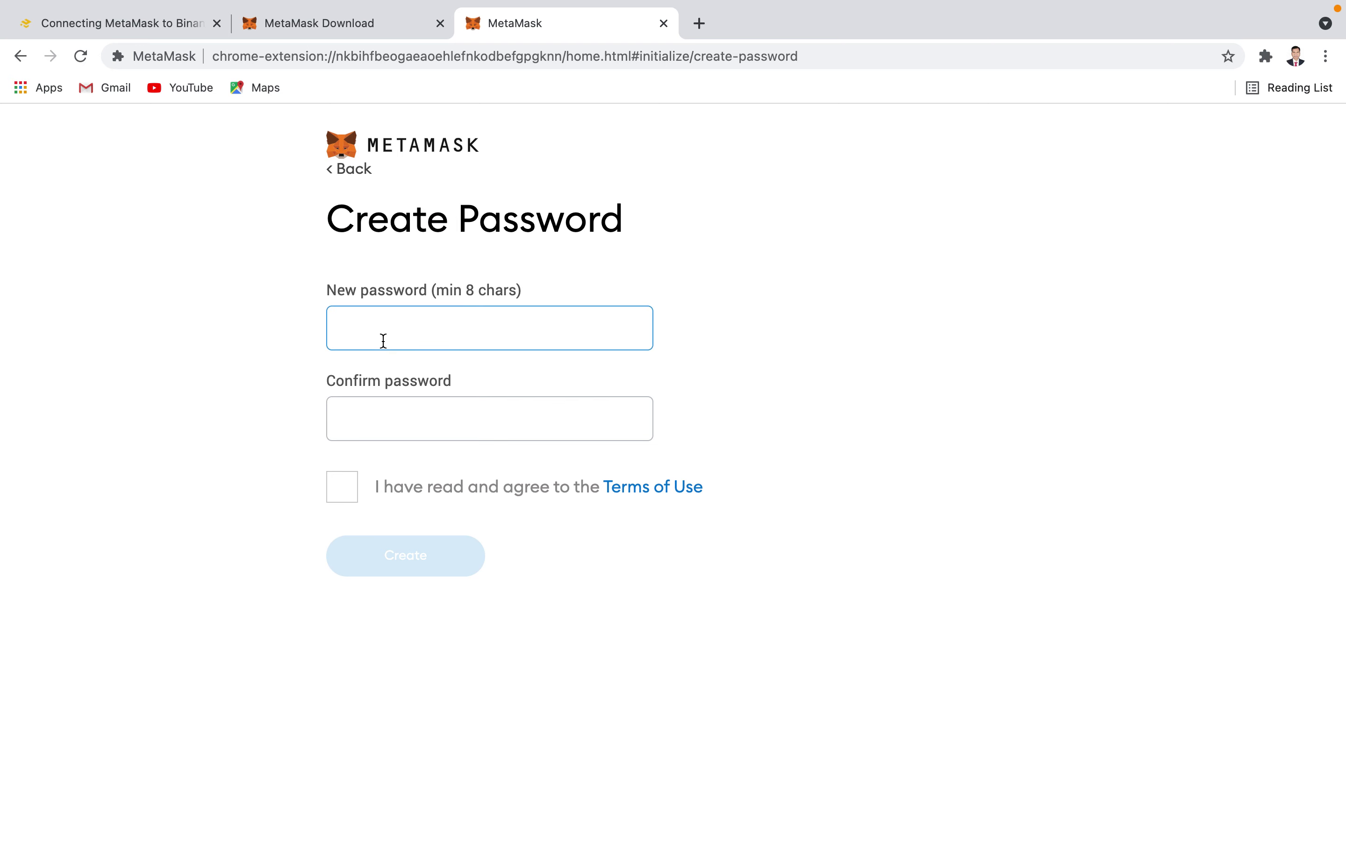
text(••••••)
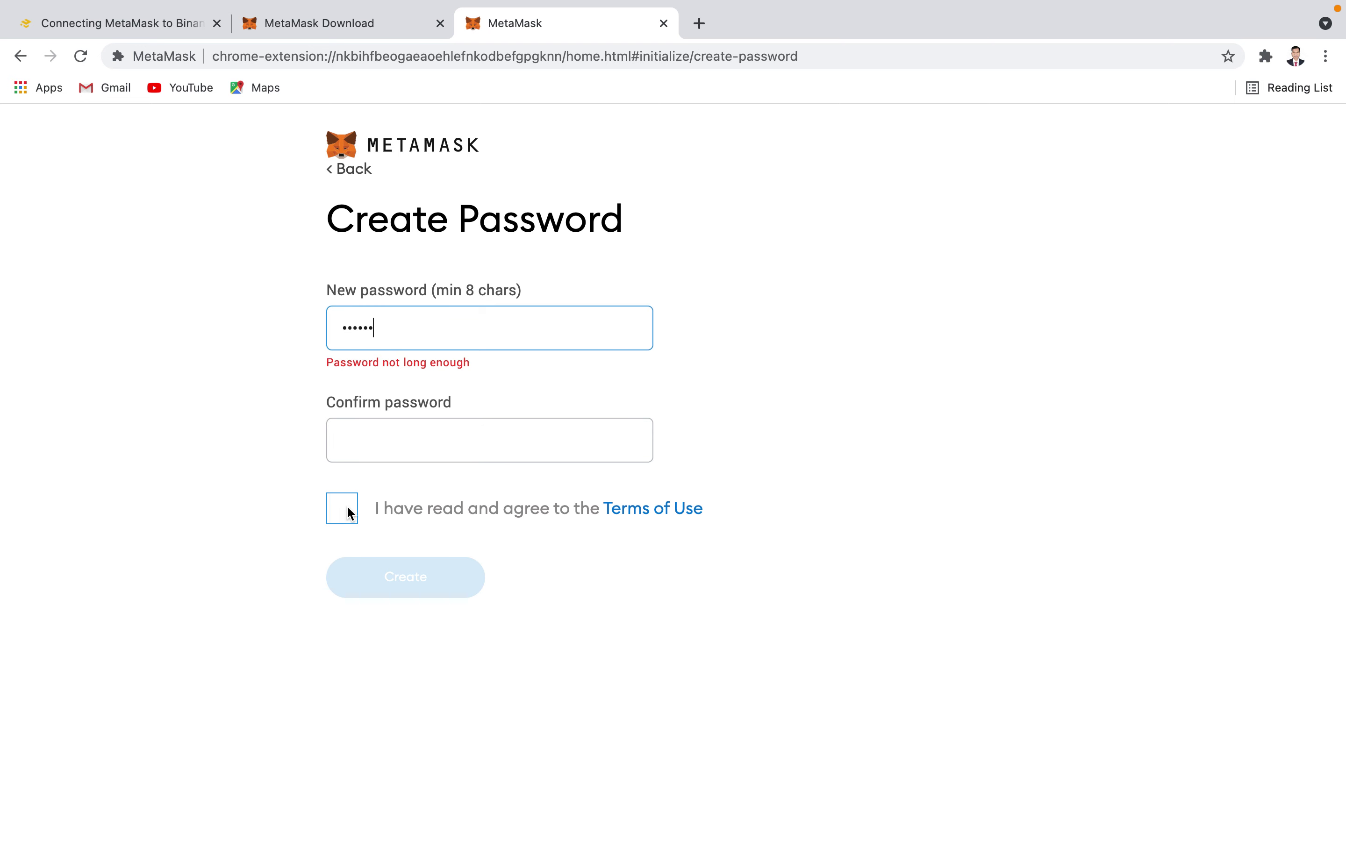
click(349, 513)
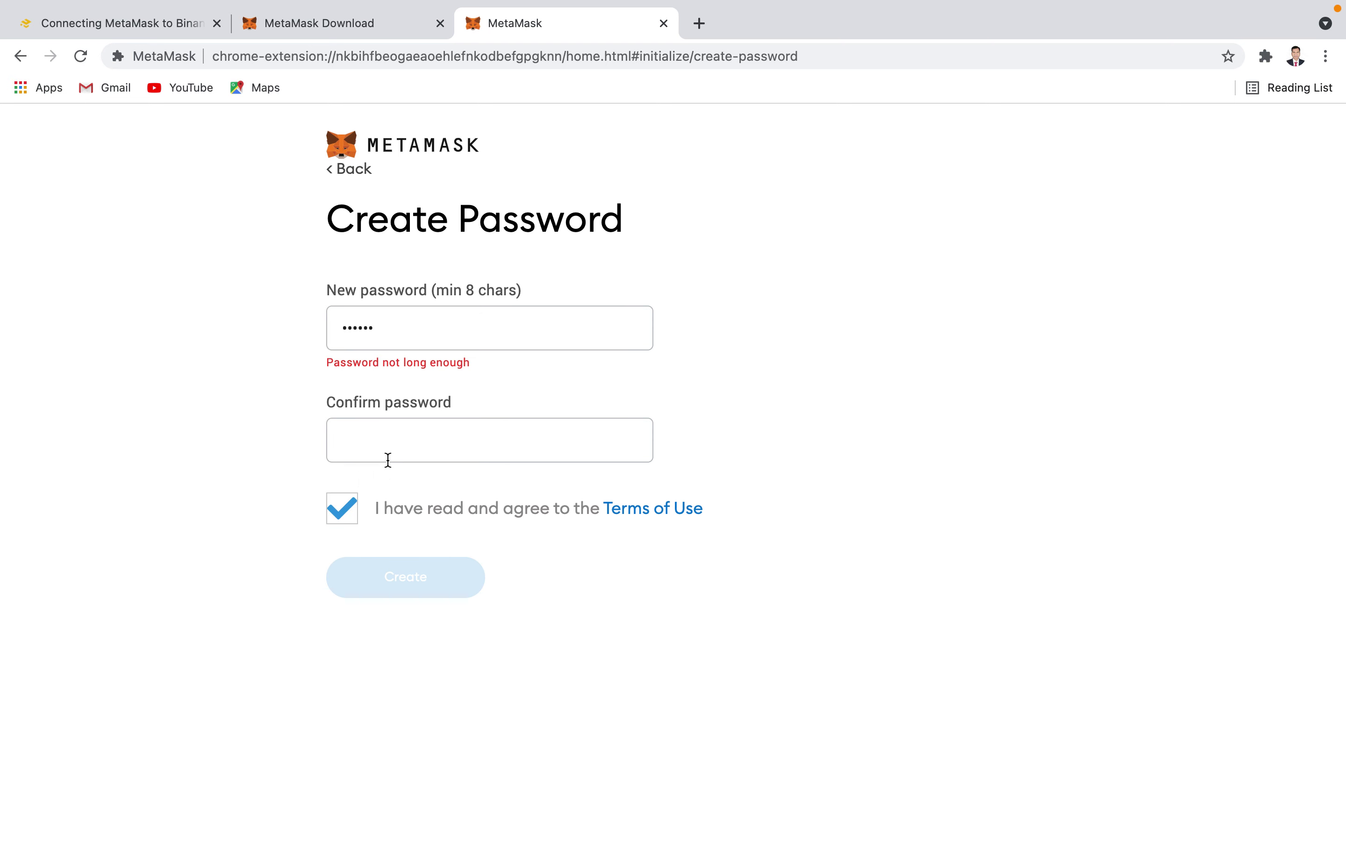
click(345, 511)
click(407, 334)
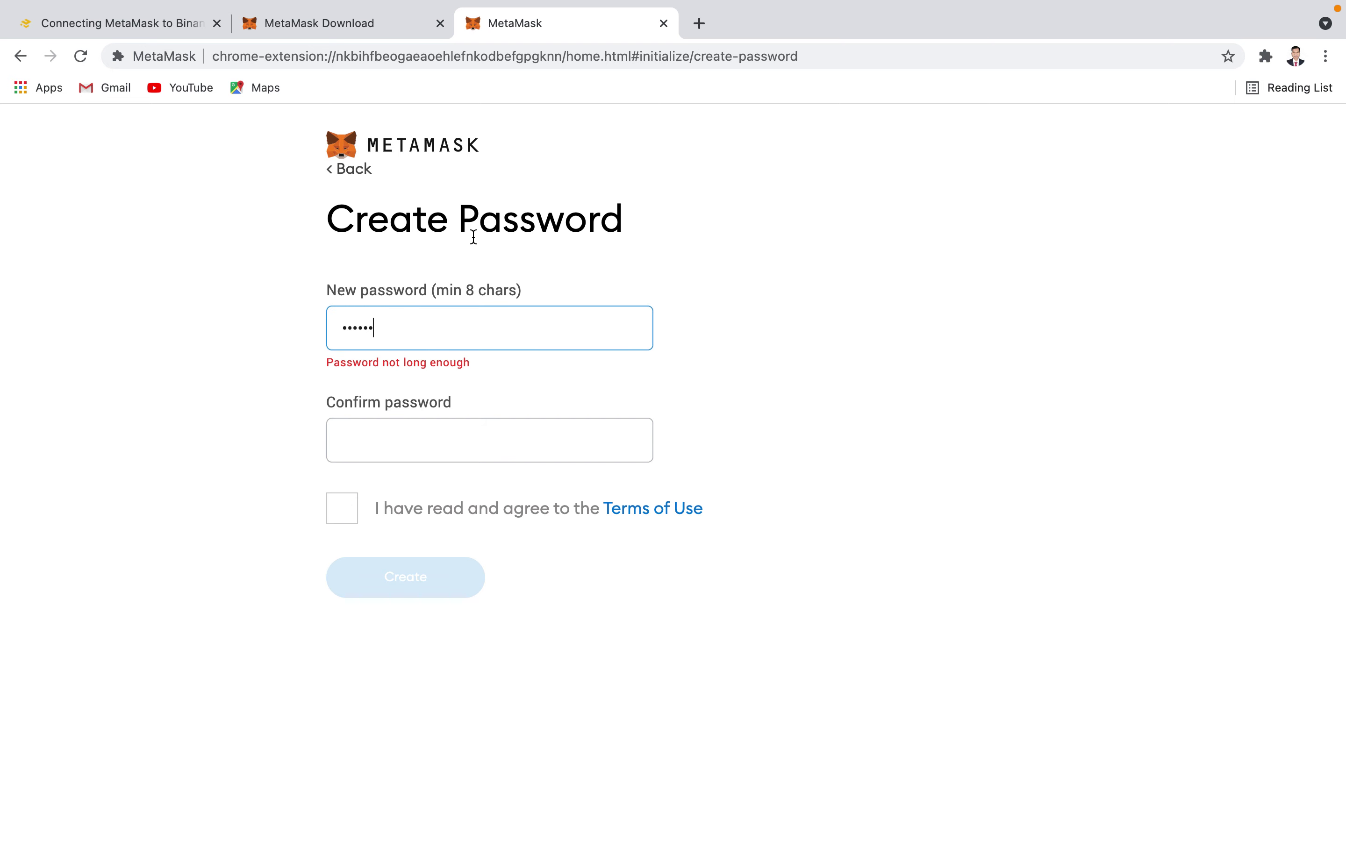
text(•)
- Enter a seven-character confirmation password, then erase the new password entirely
click(375, 443)
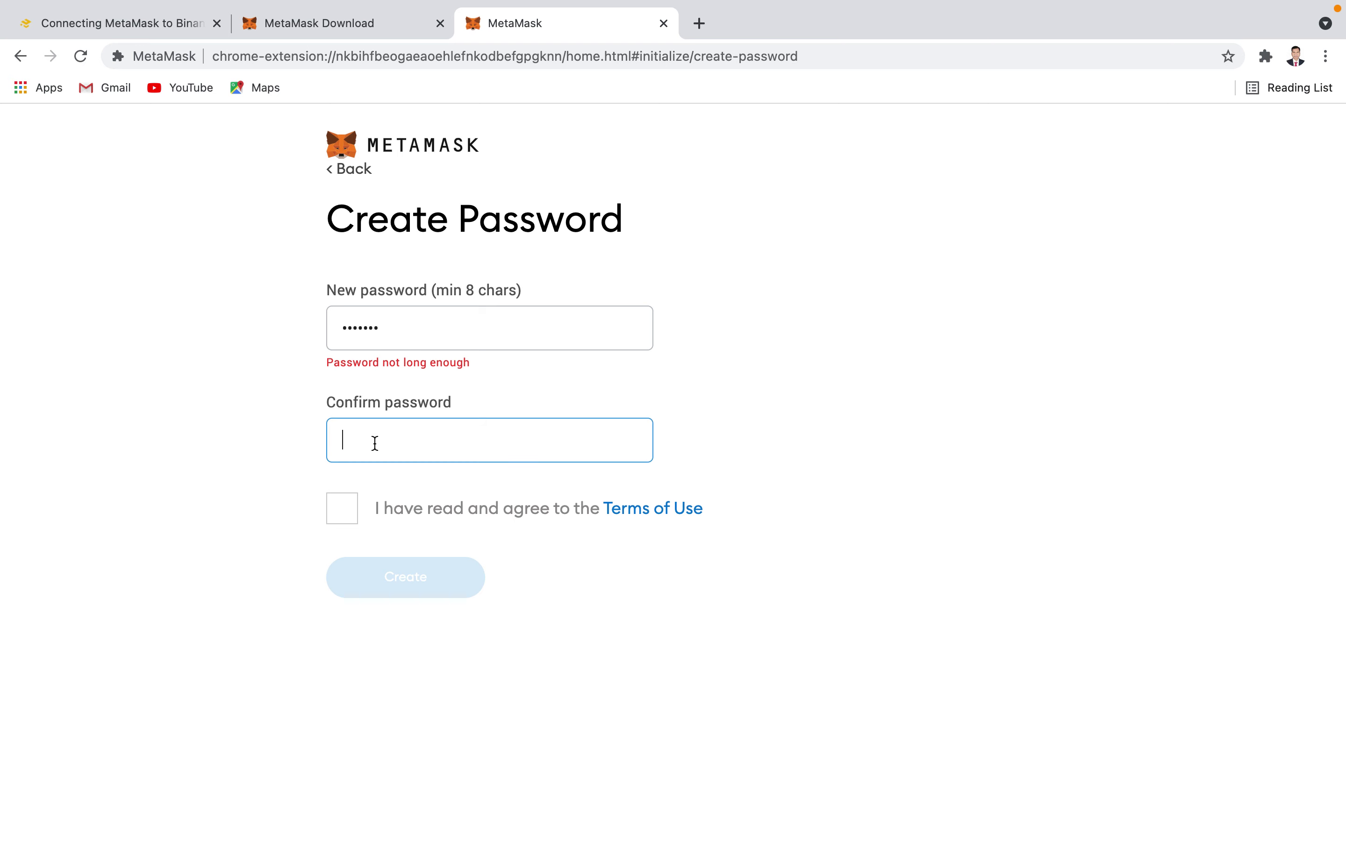
text(••••••)
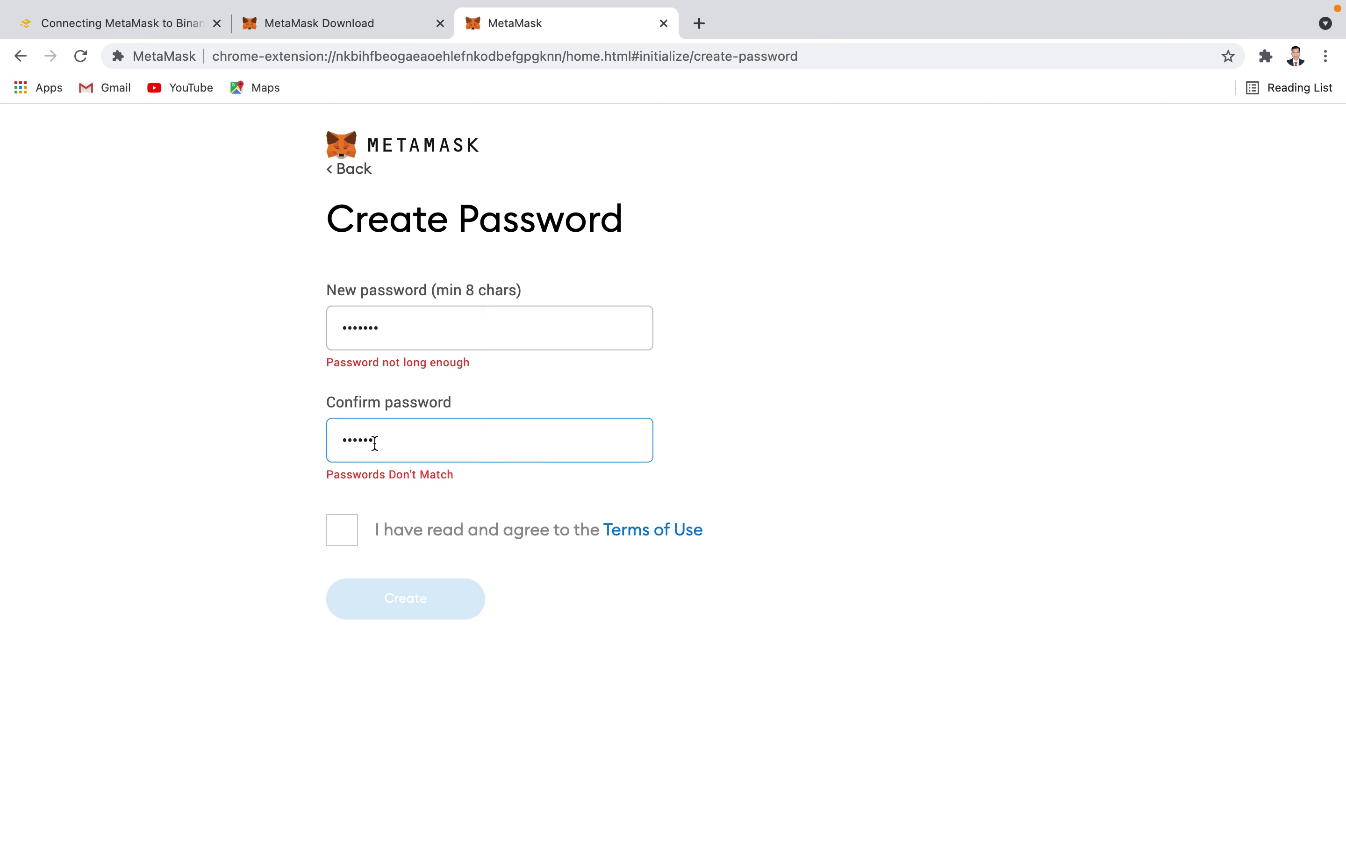
text(•)
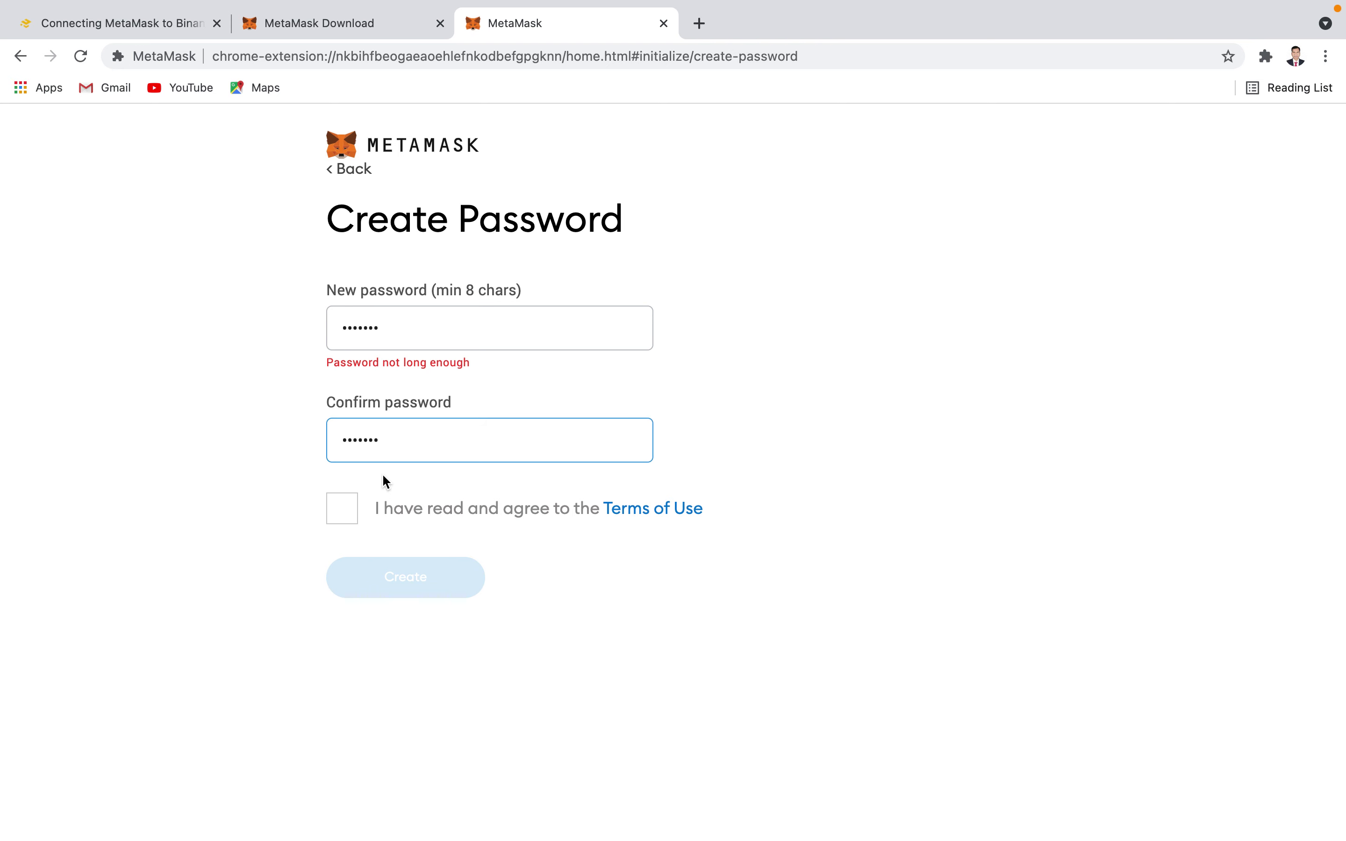
click(413, 342)
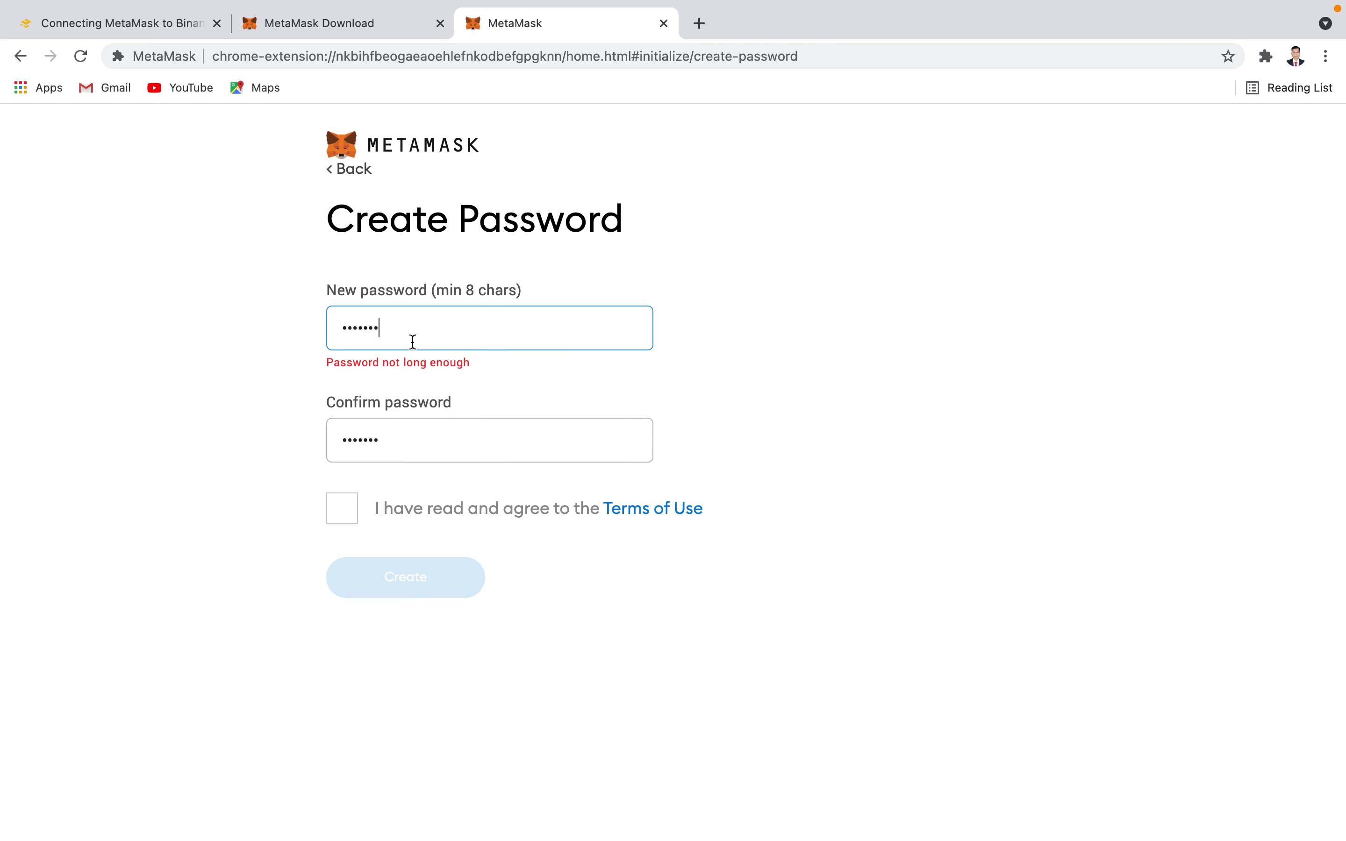
key(BackSpace)
key(BackSpace)
key(BackSpace)
key(BackSpace)
key(BackSpace)
key(BackSpace)
key(BackSpace)
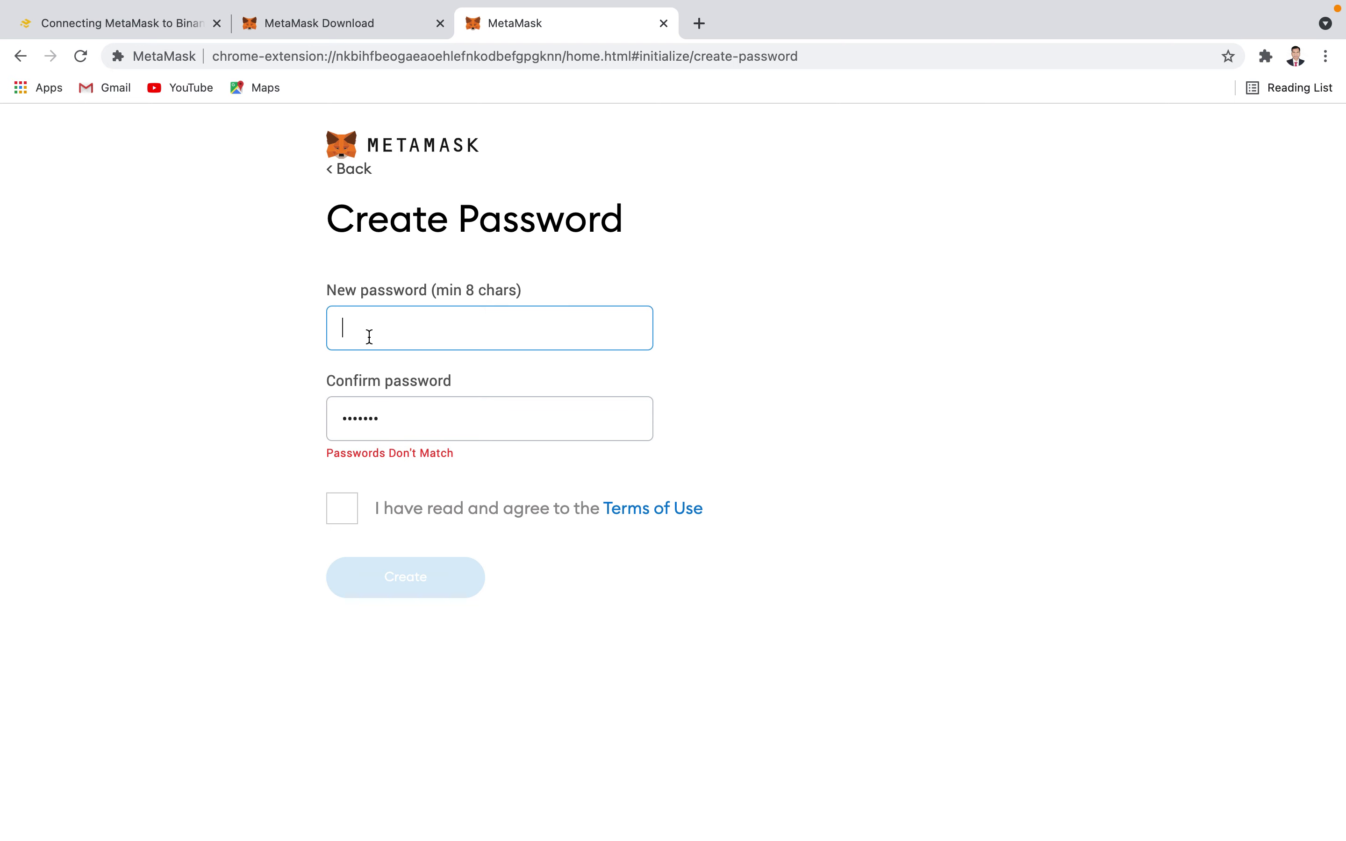
- Empty both the New password and Confirm password fields, returning to New password
text(a)
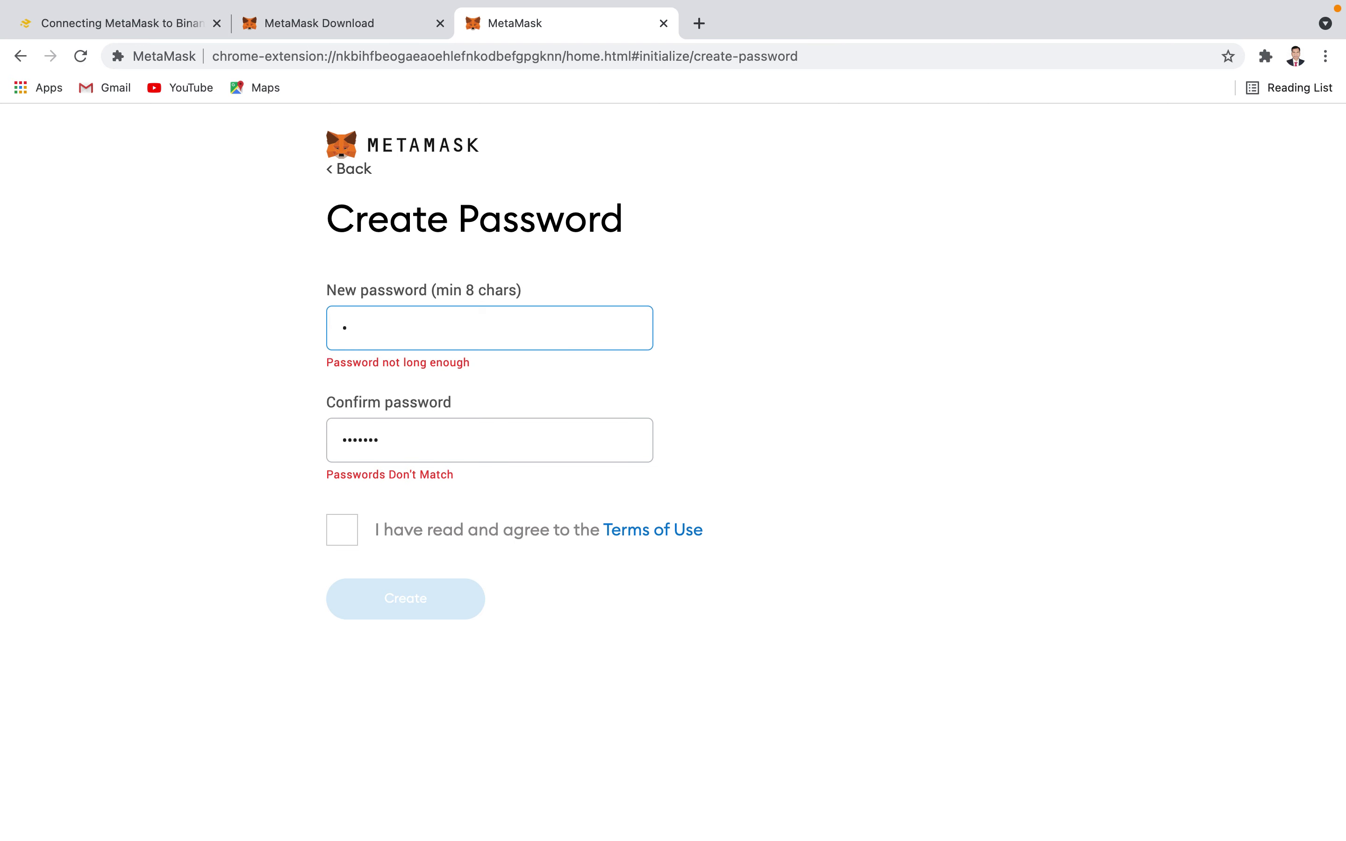
key(BackSpace)
click(405, 418)
key(BackSpace)
key(BackSpace)
key(BackSpace)
key(BackSpace)
key(BackSpace)
key(BackSpace)
key(BackSpace)
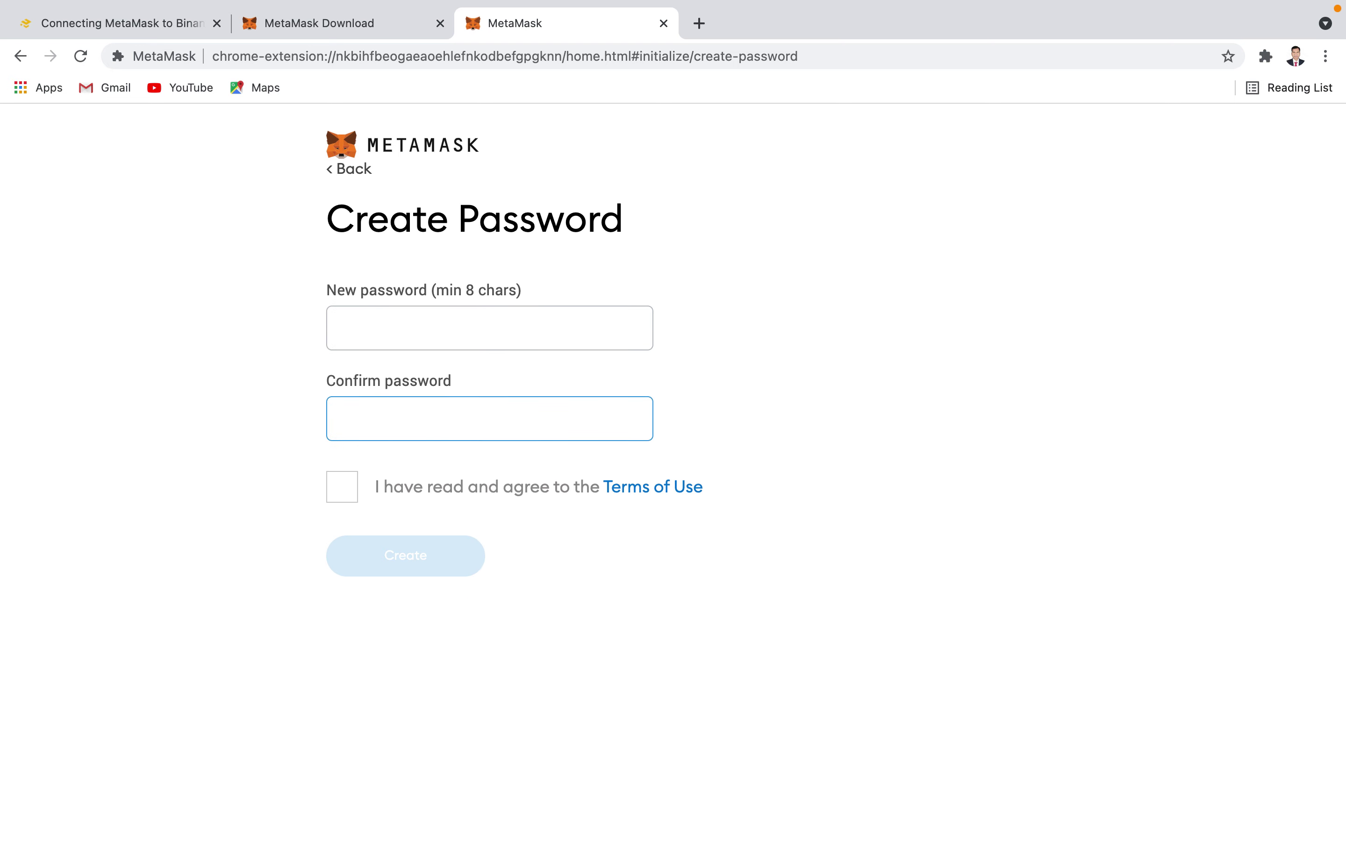
text(a)
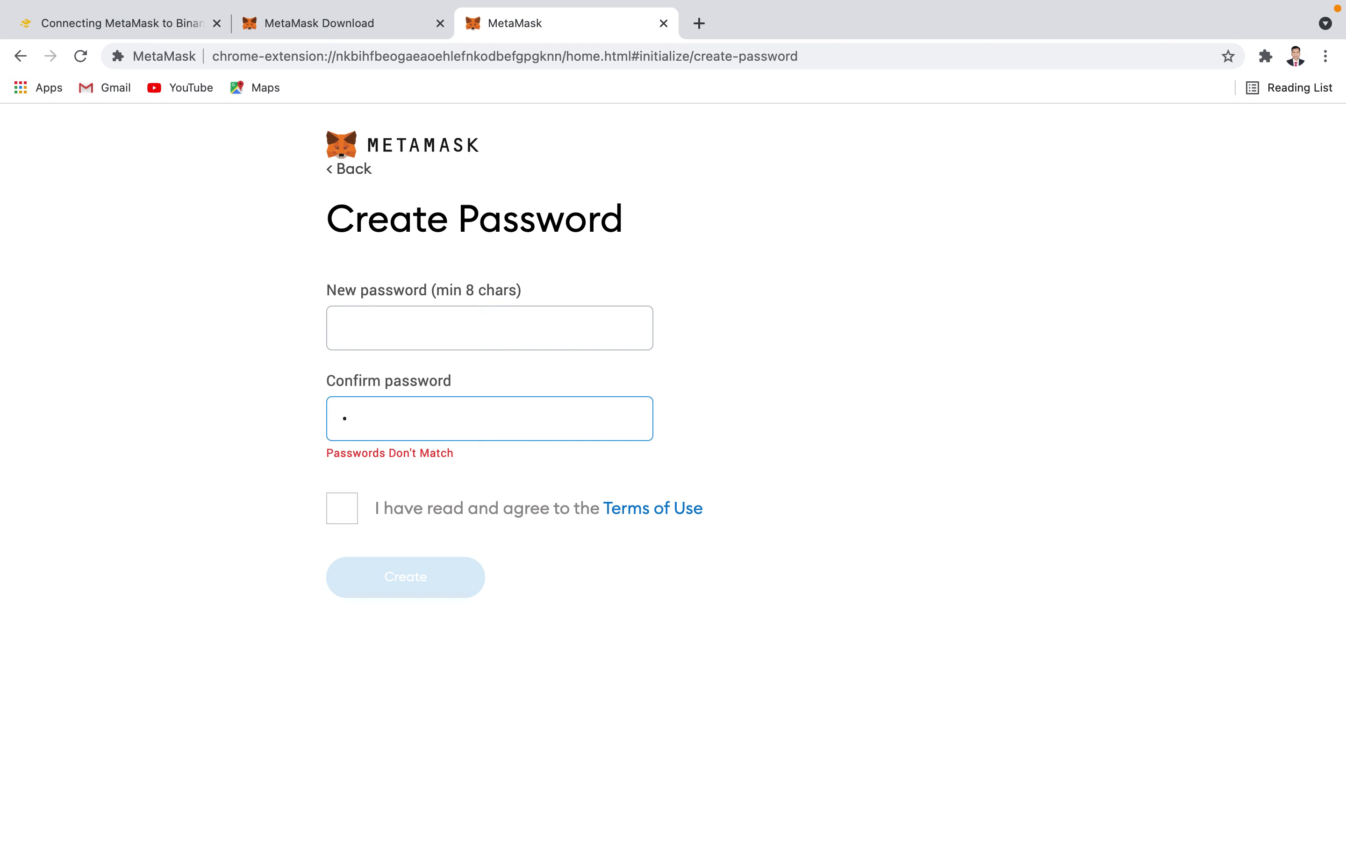
key(BackSpace)
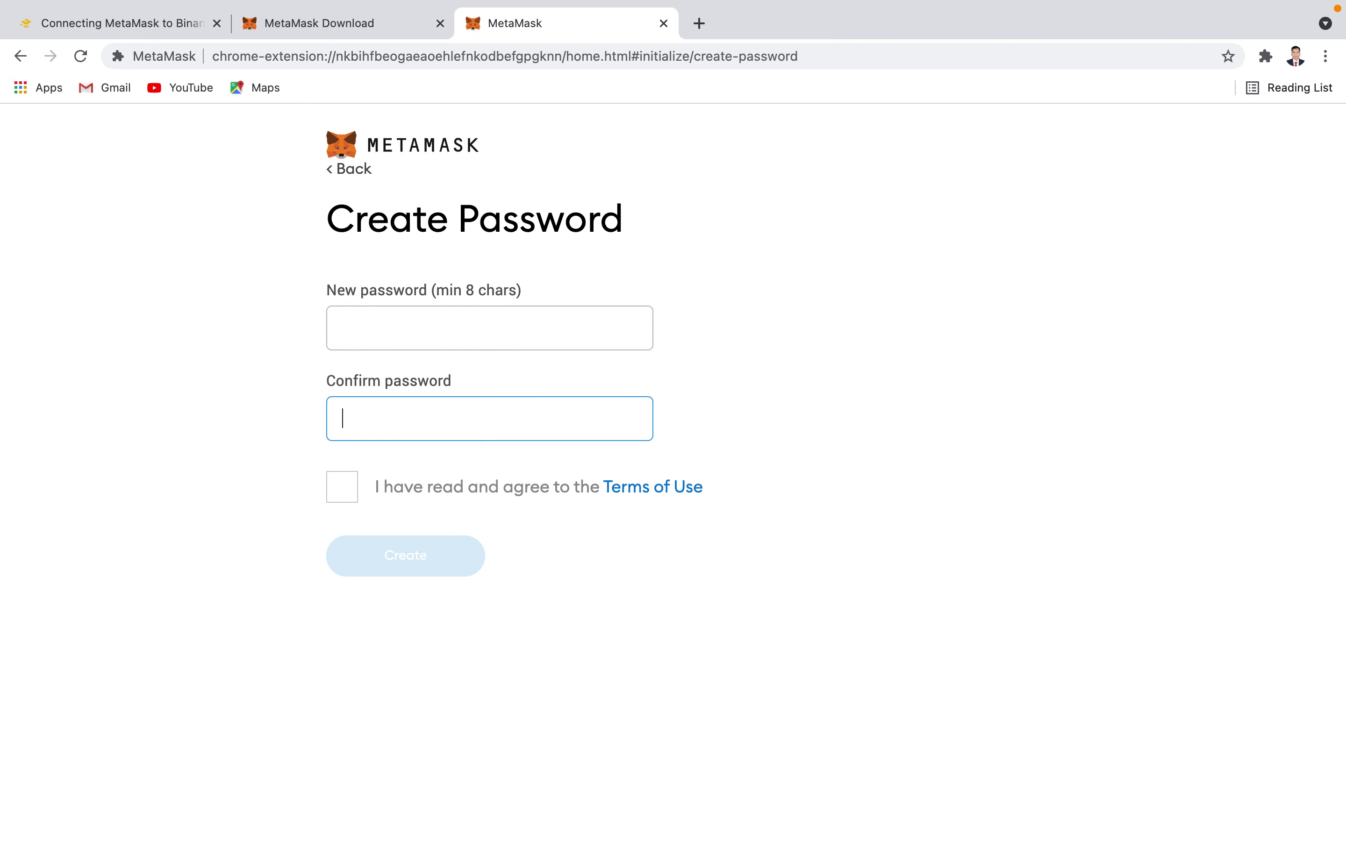
click(364, 344)
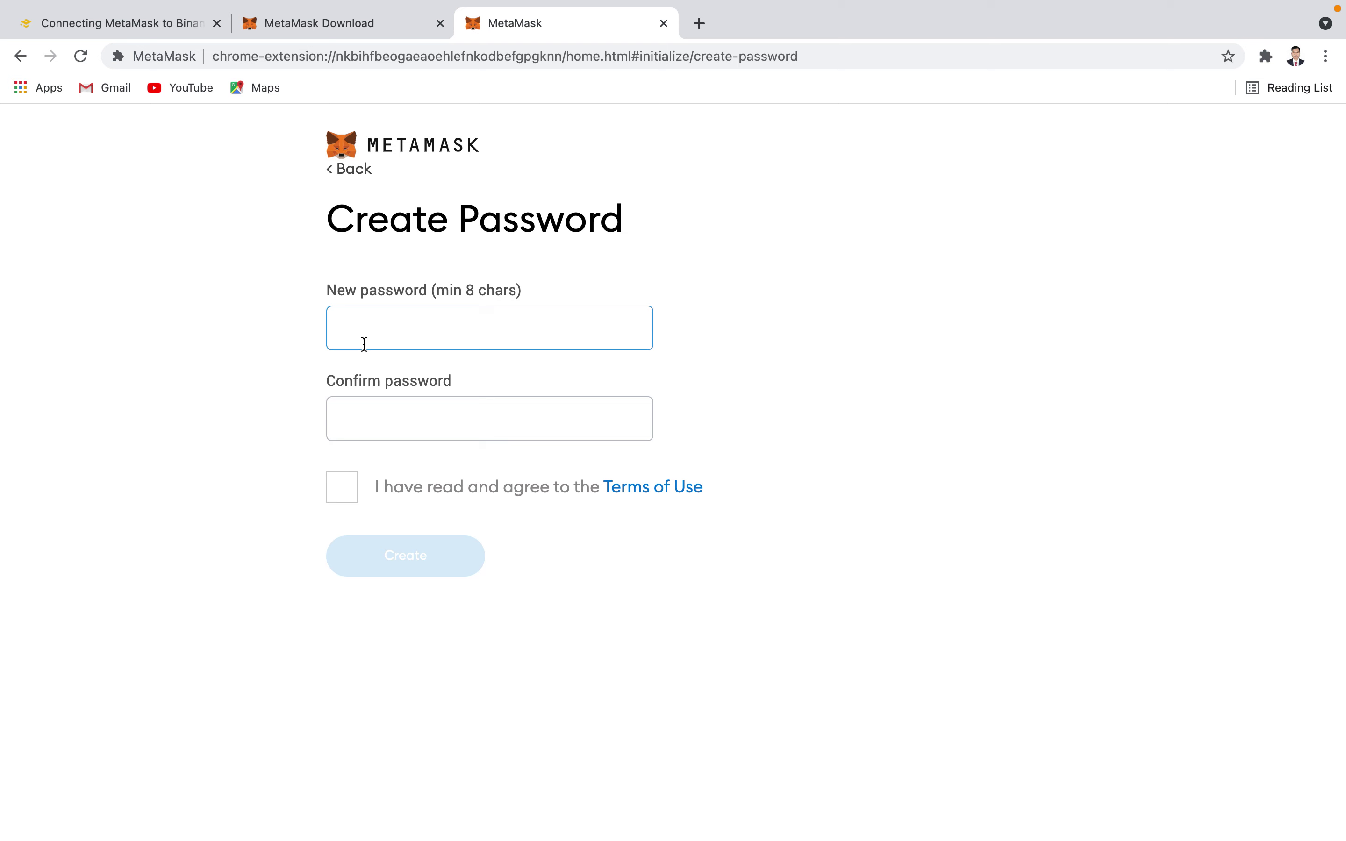
- Enter and confirm a wallet password of at least 8 characters and accept the Terms of Use
text(abcdef)
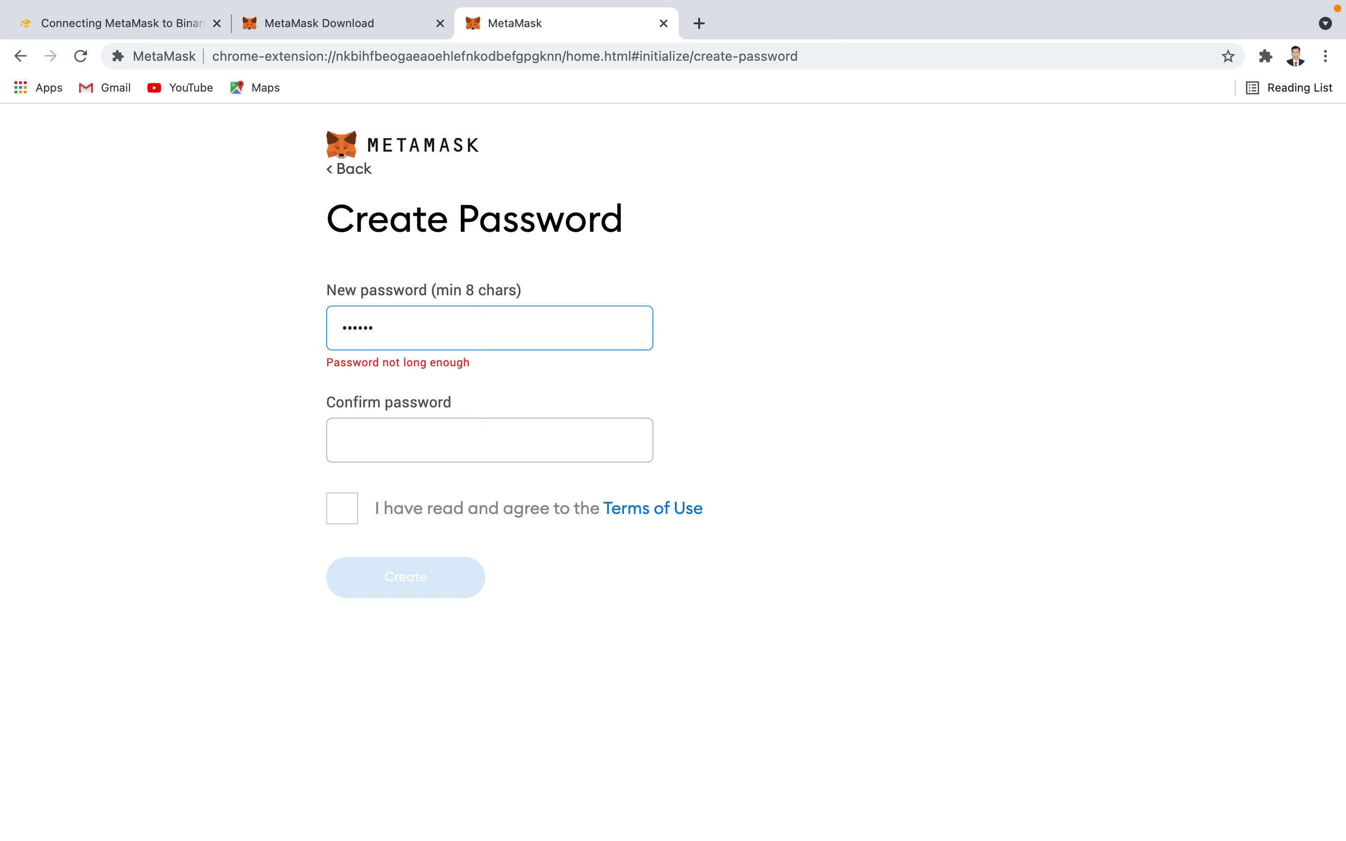
text(gh)
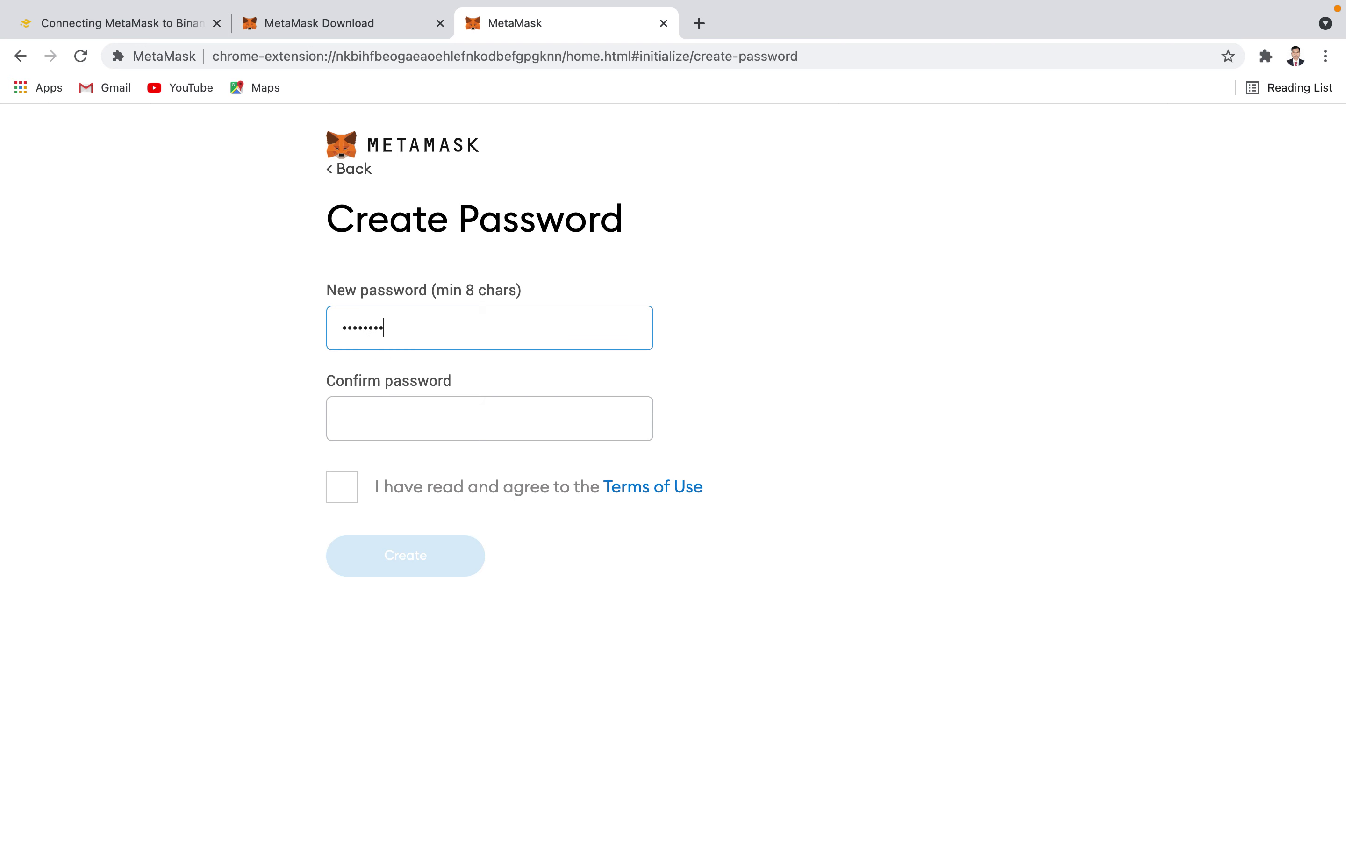
key(BackSpace)
key(BackSpace)
key(BackSpace)
key(BackSpace)
key(BackSpace)
key(BackSpace)
key(BackSpace)
key(BackSpace)
text(aaa)
key(BackSpace)
key(BackSpace)
key(BackSpace)
text(a)
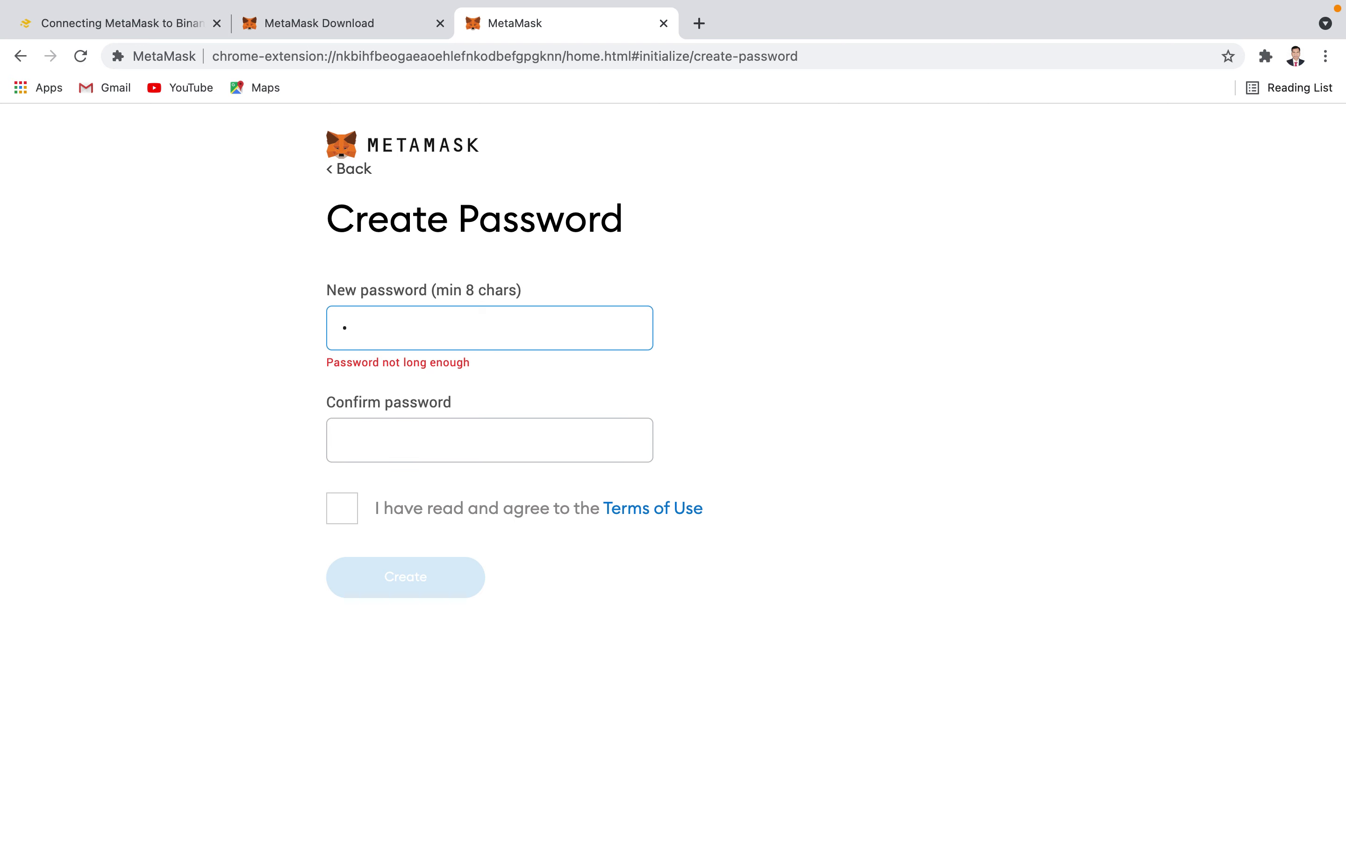
text(aaaaaaa)
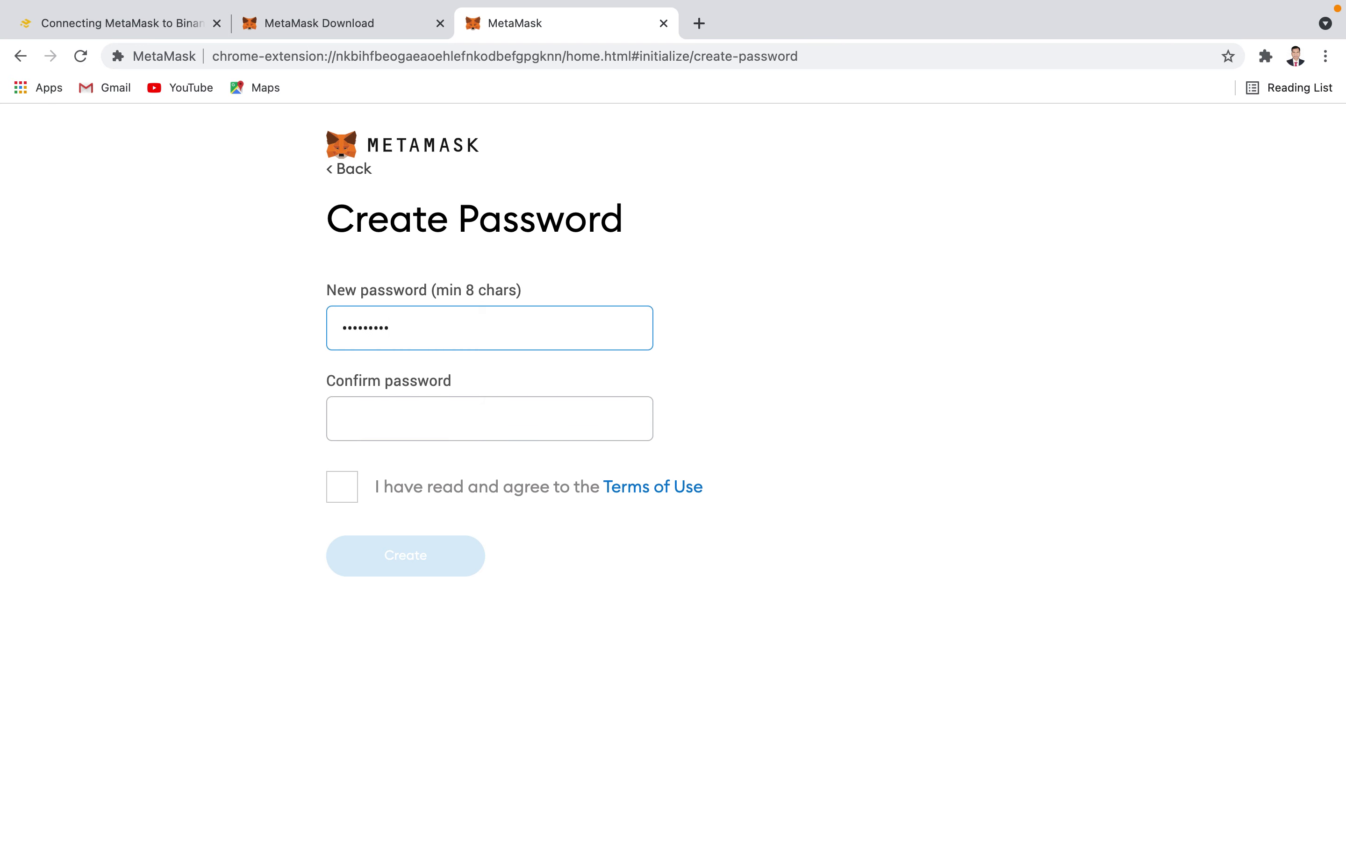
text(a)
click(369, 420)
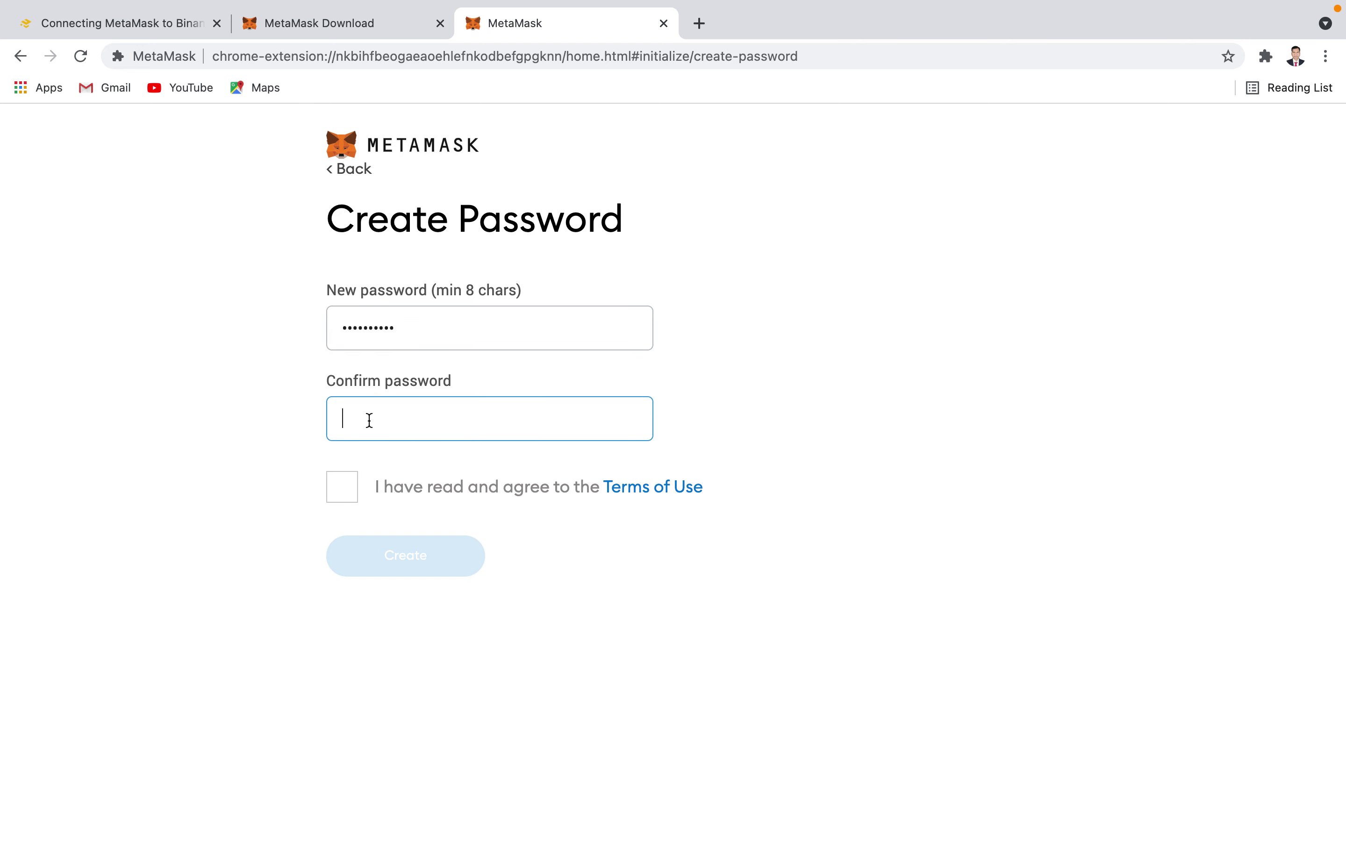
text(•)
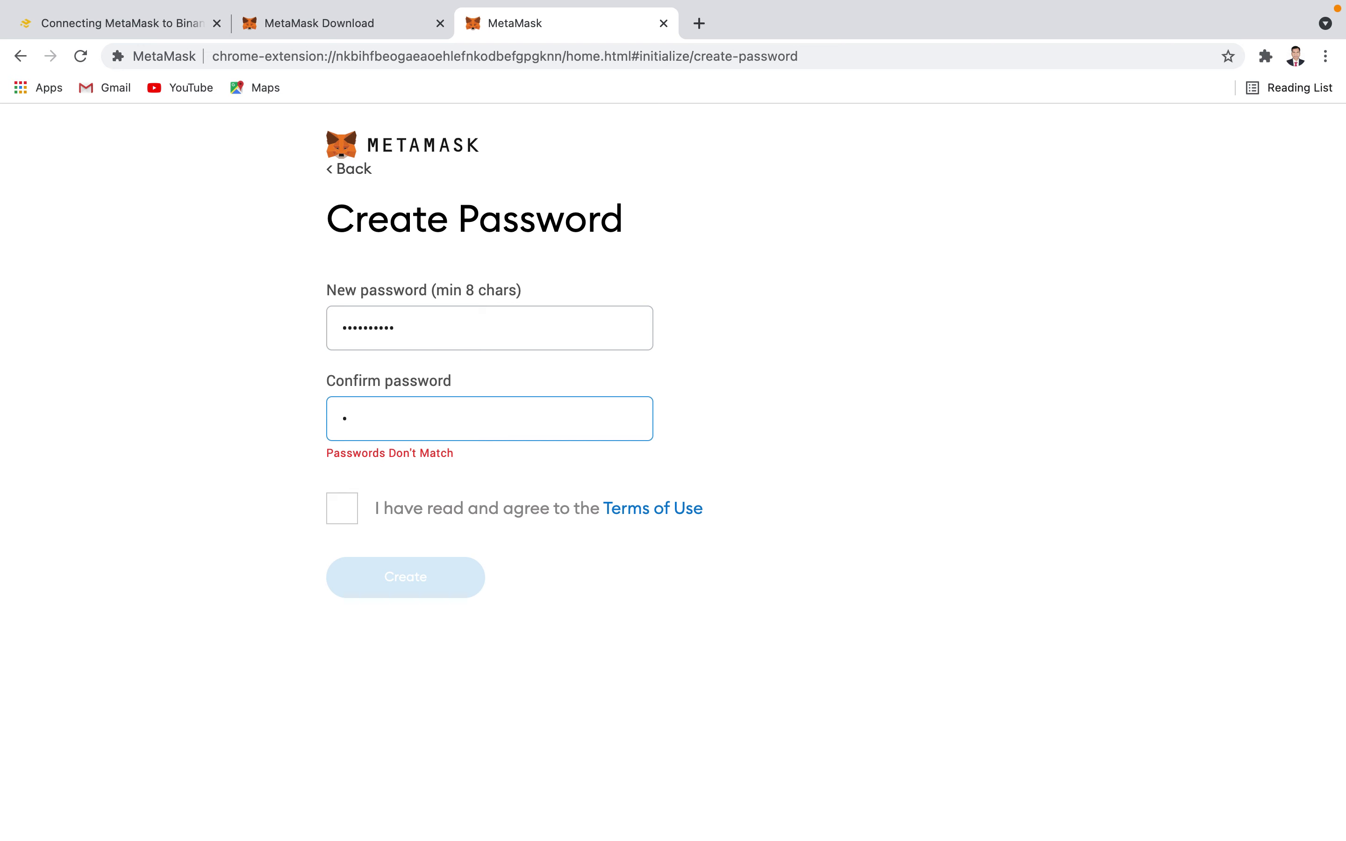
text(•••••••••)
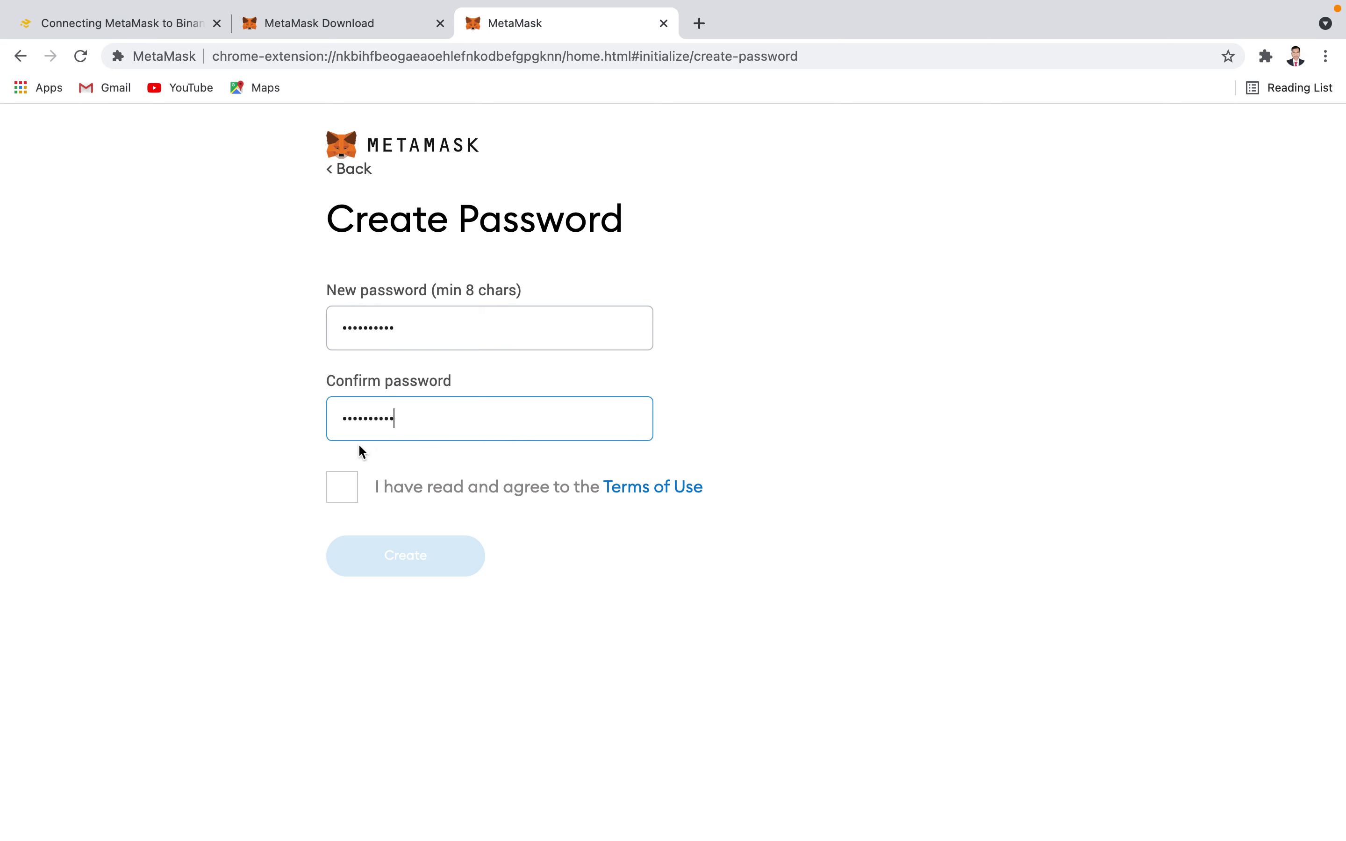
click(345, 488)
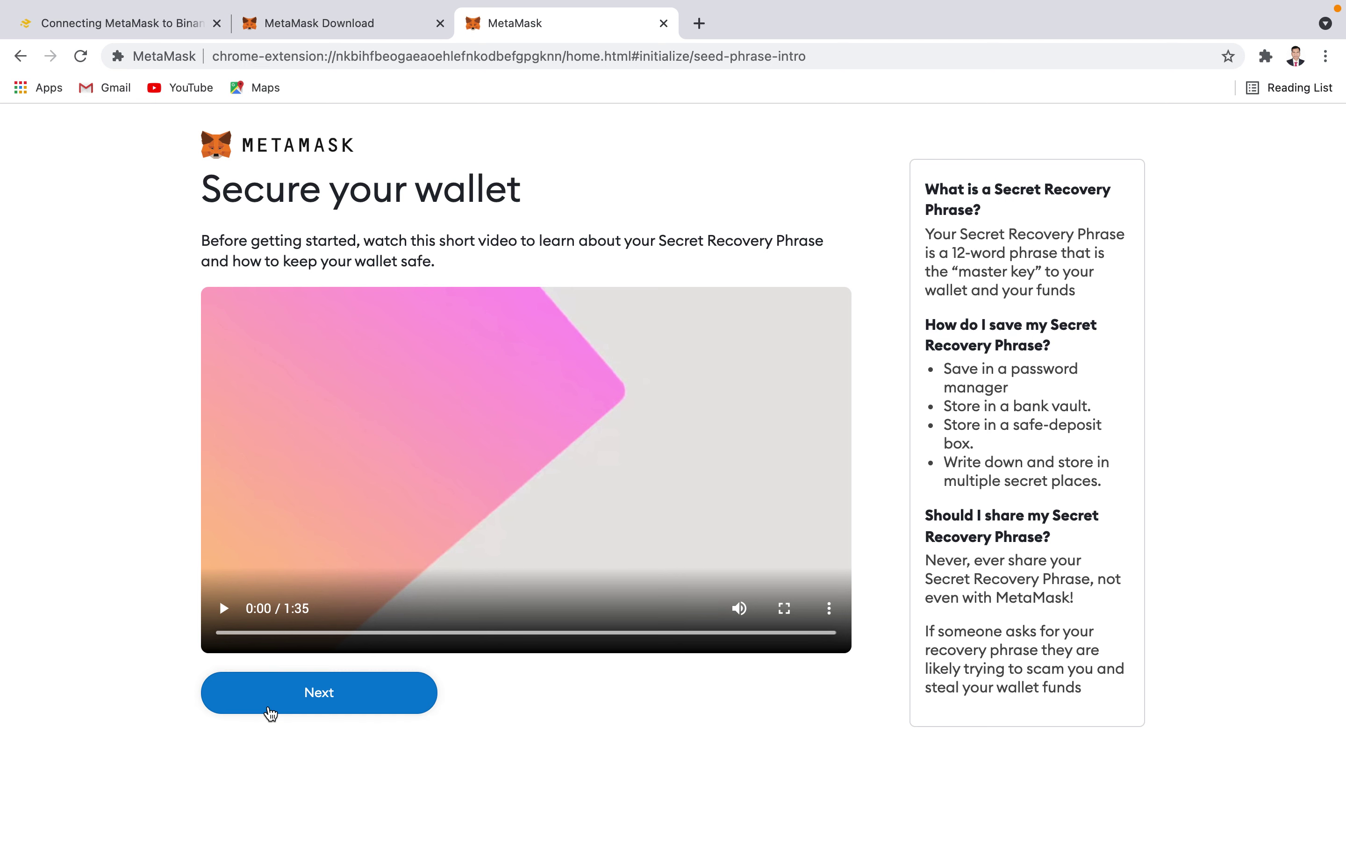
- Reveal and select the Secret Recovery Phrase, then continue to its confirmation page
click(271, 715)
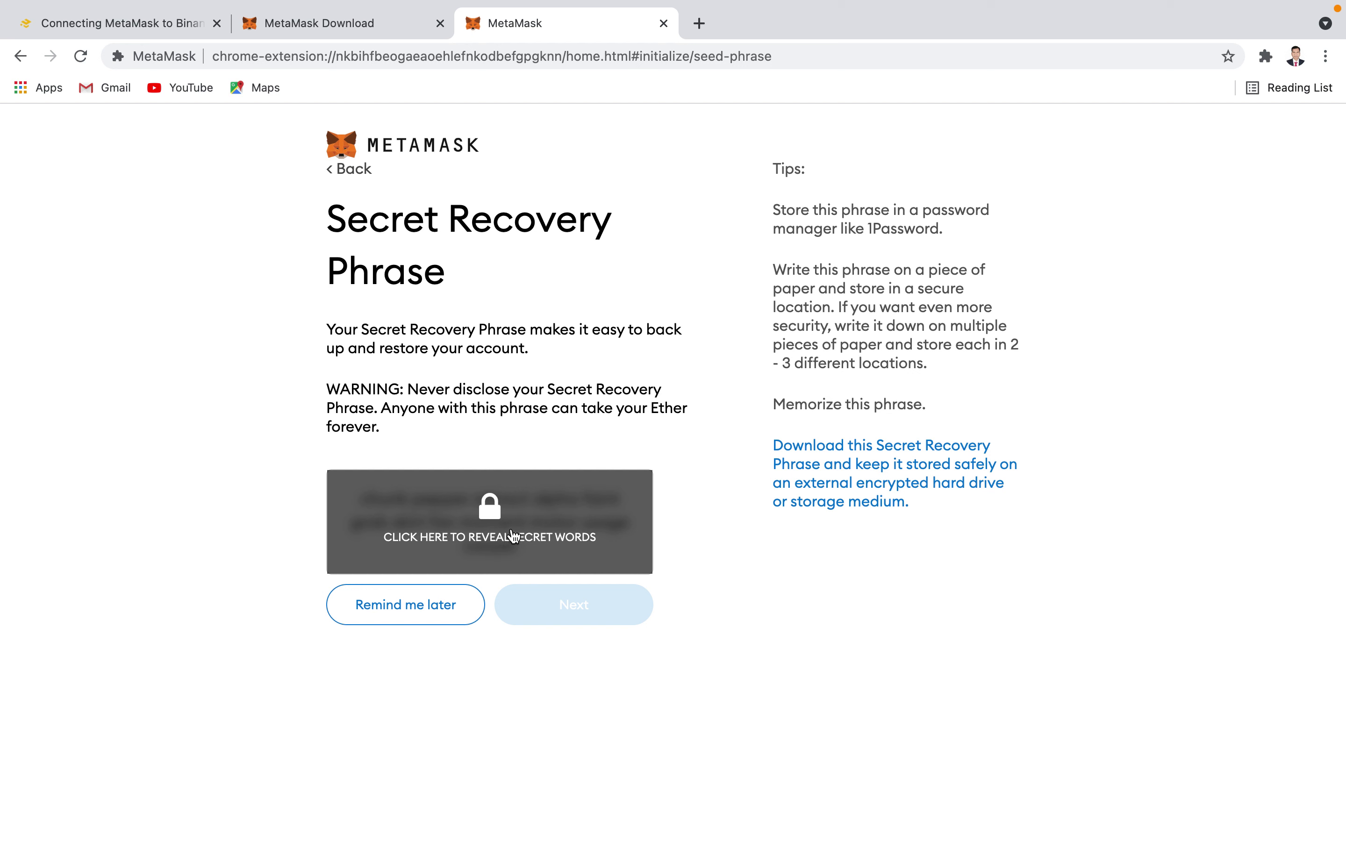
click(499, 504)
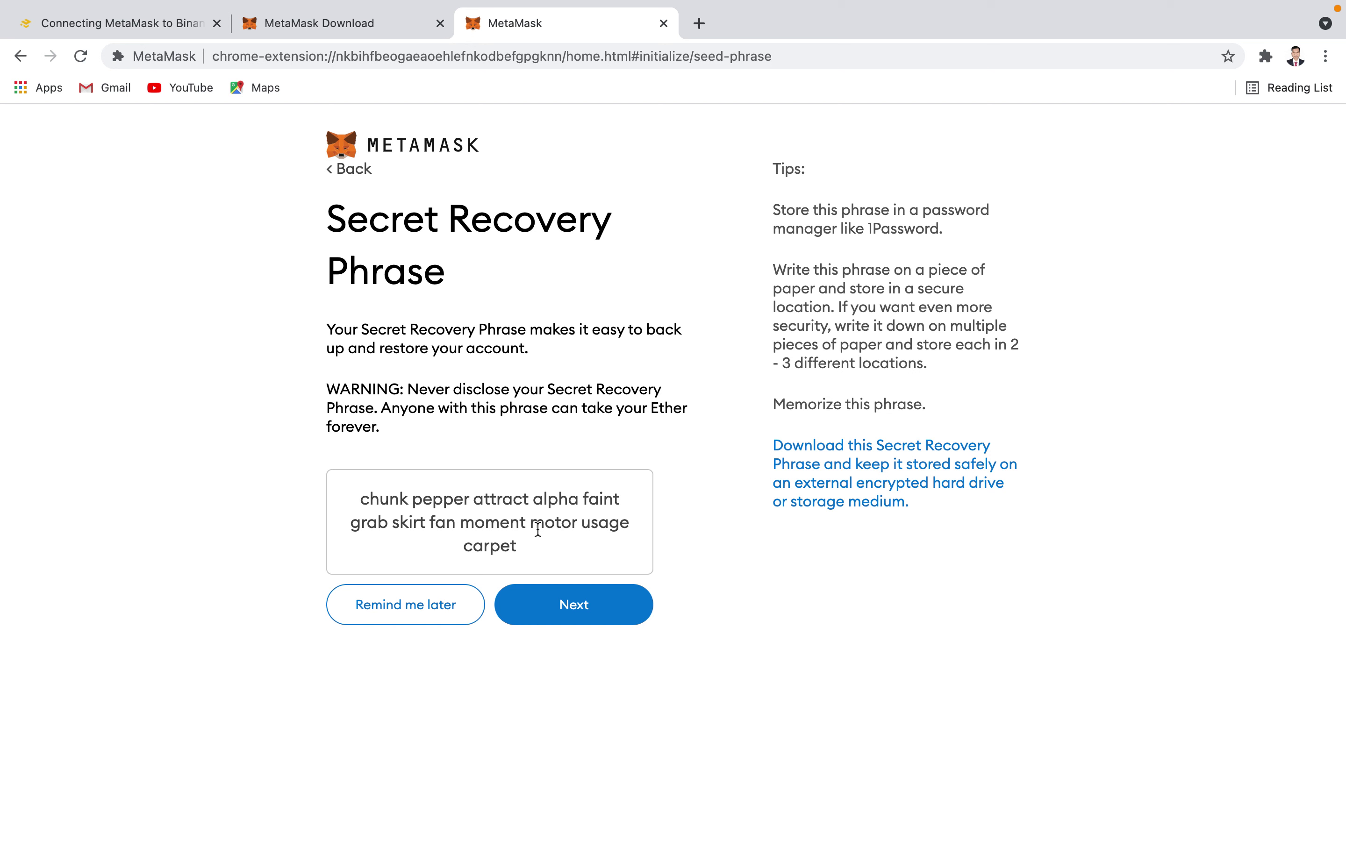
click(362, 501)
drag(361, 501, 540, 556)
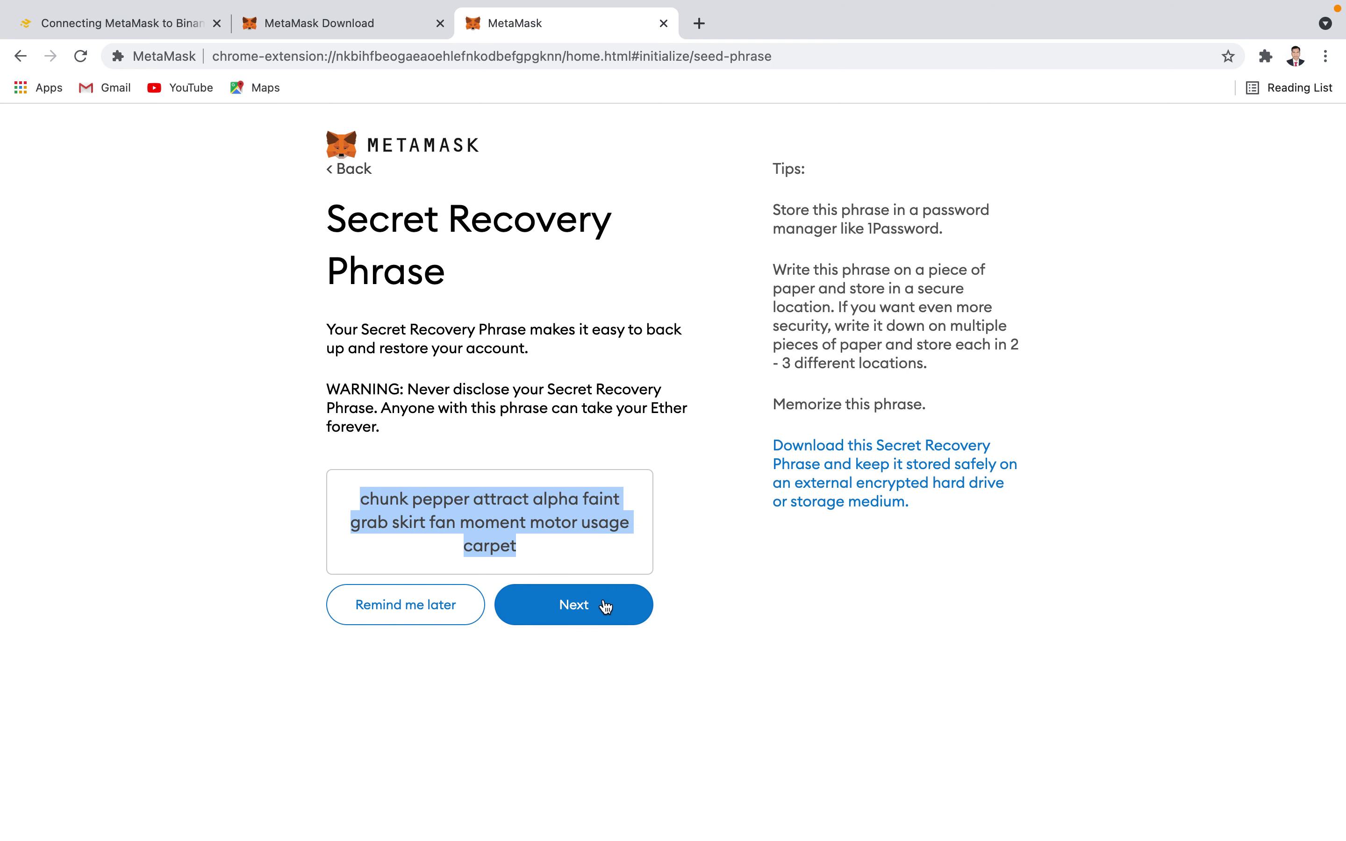
click(584, 608)
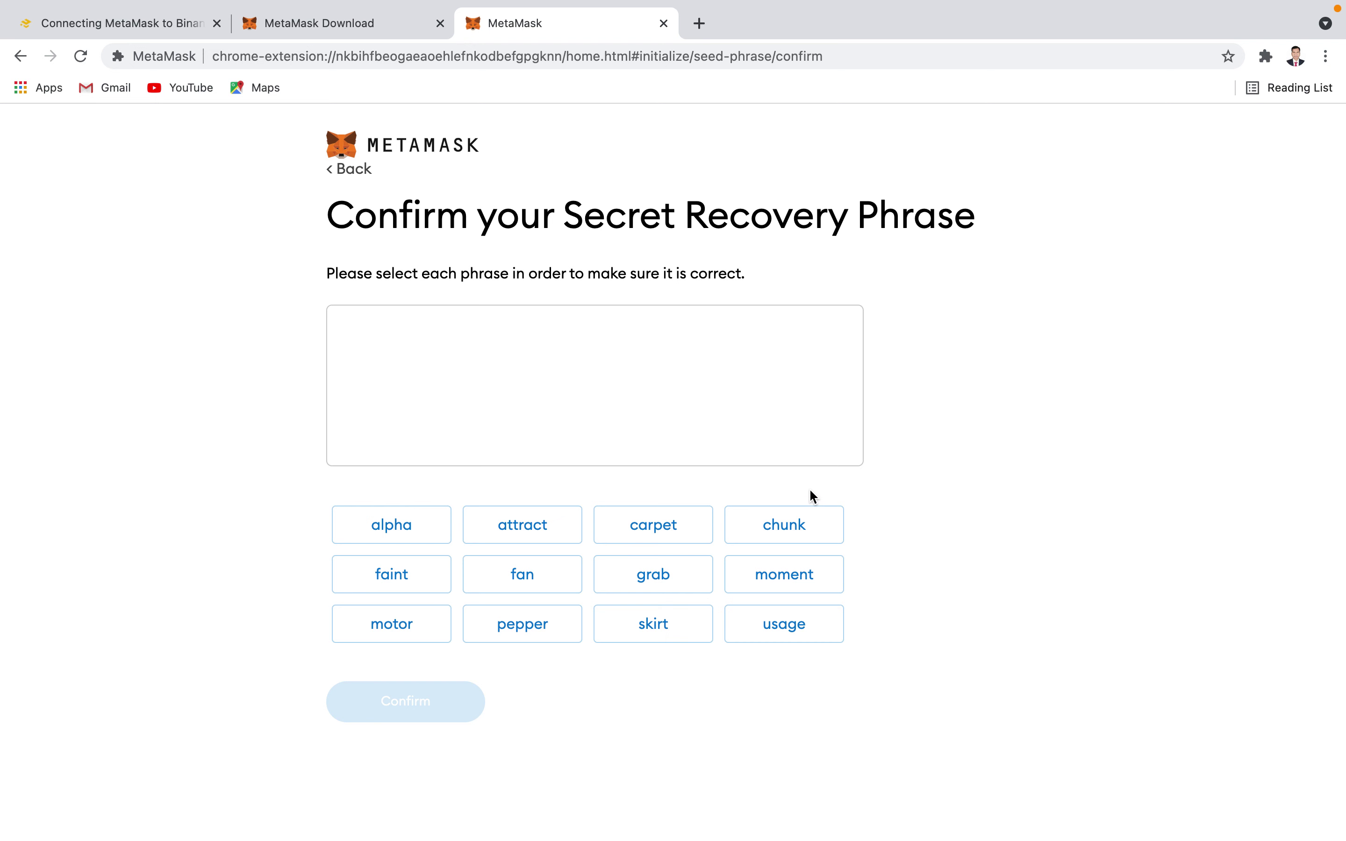
- Pick all twelve recovery words into the phrase box, with two landing out of order
click(792, 531)
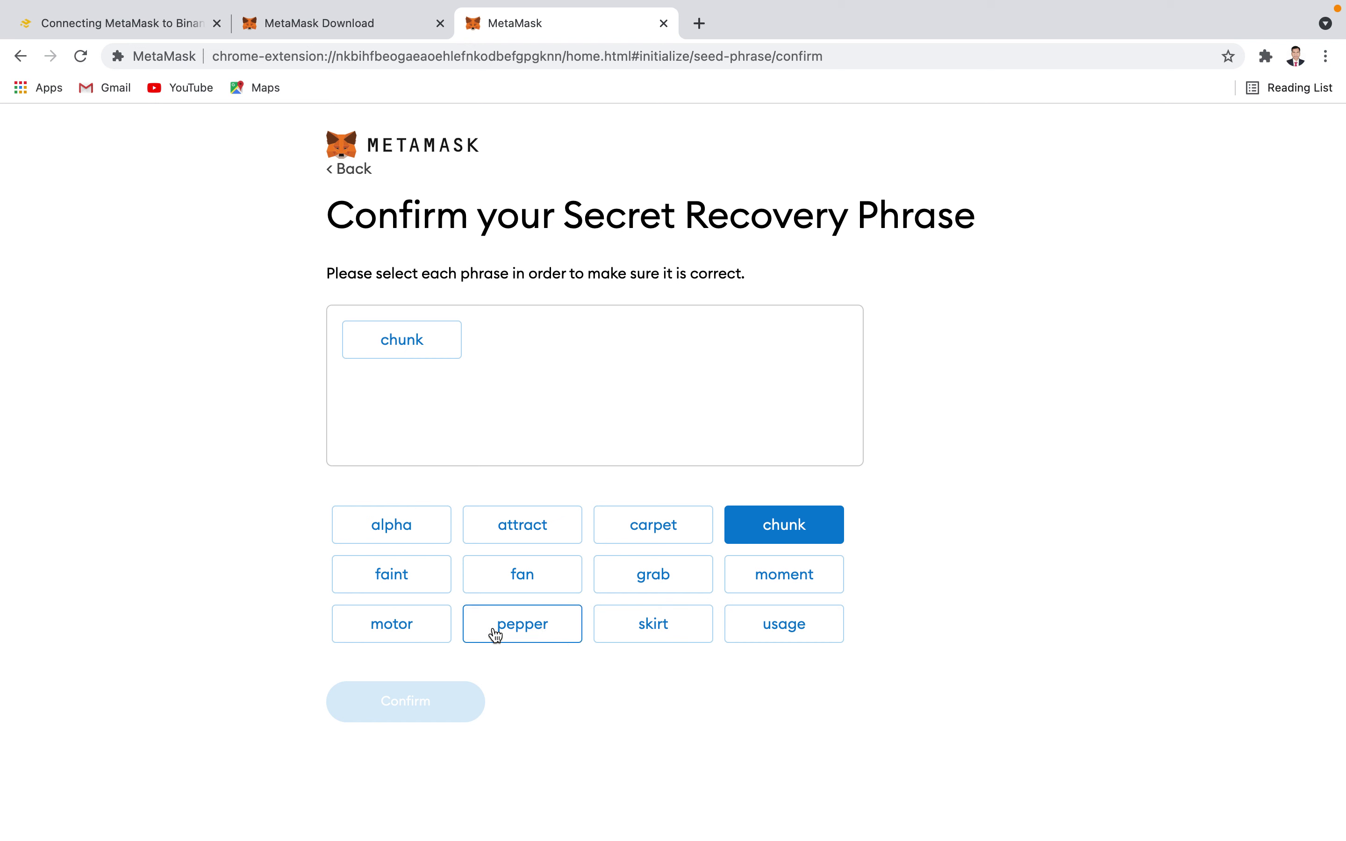
click(520, 631)
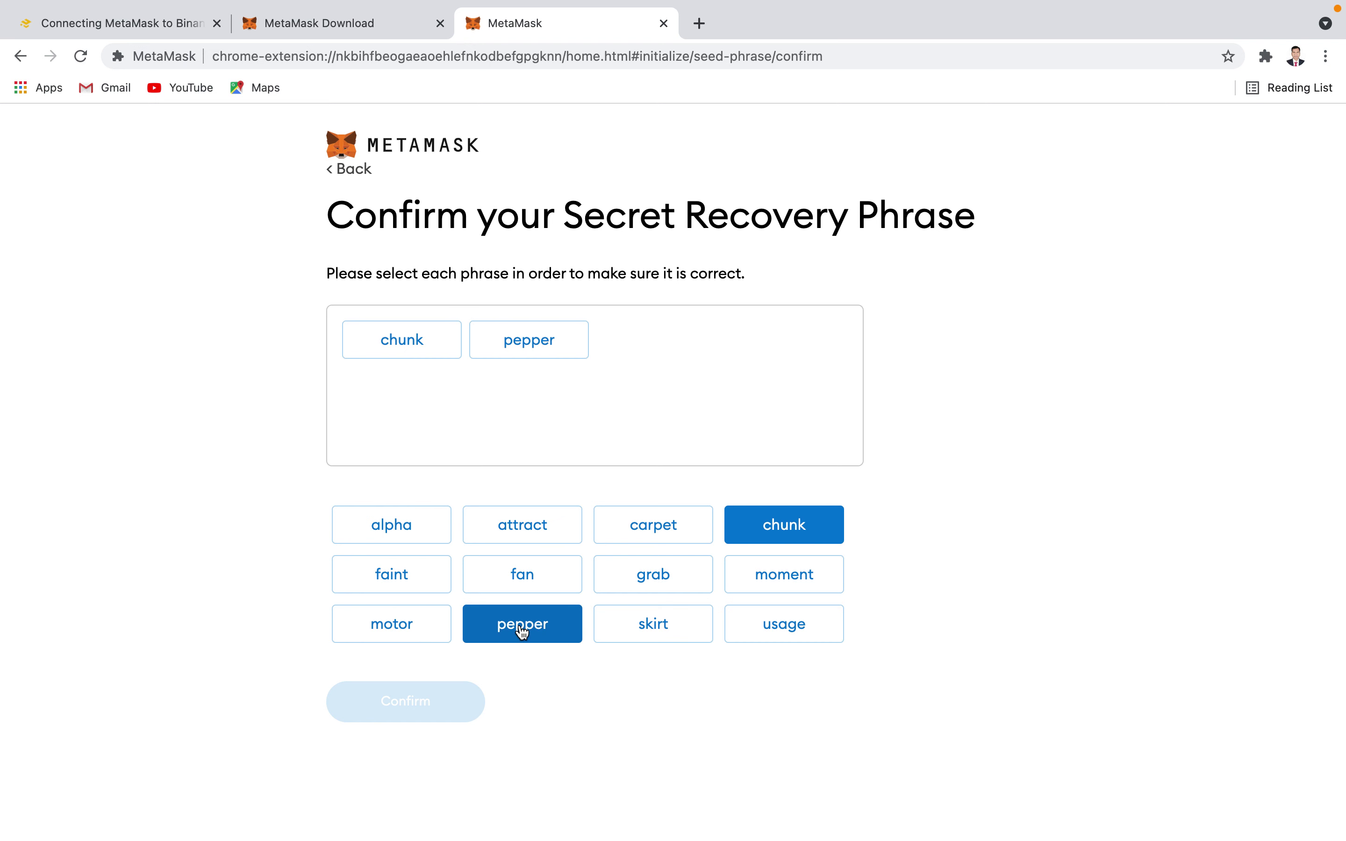
click(520, 534)
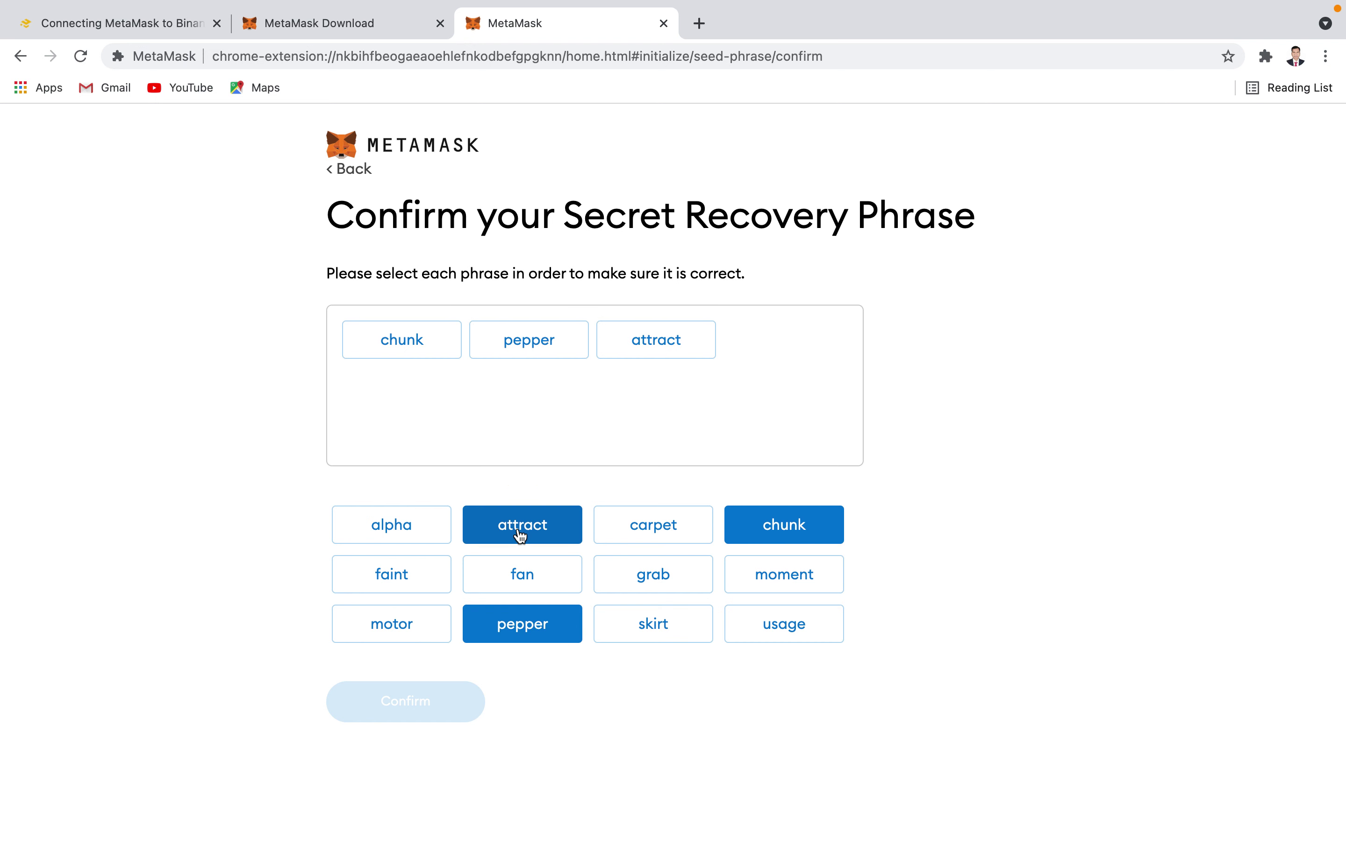
click(397, 537)
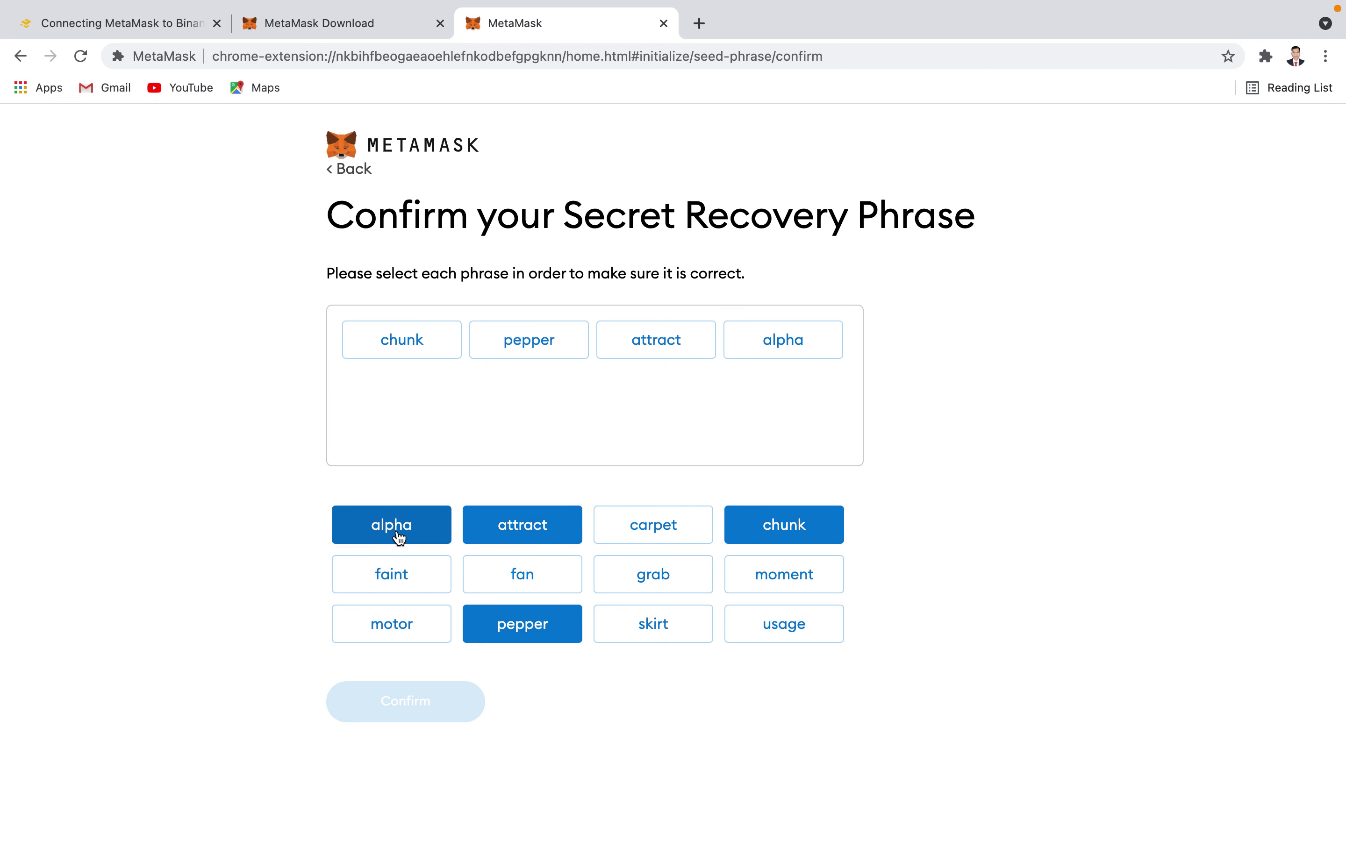
click(410, 580)
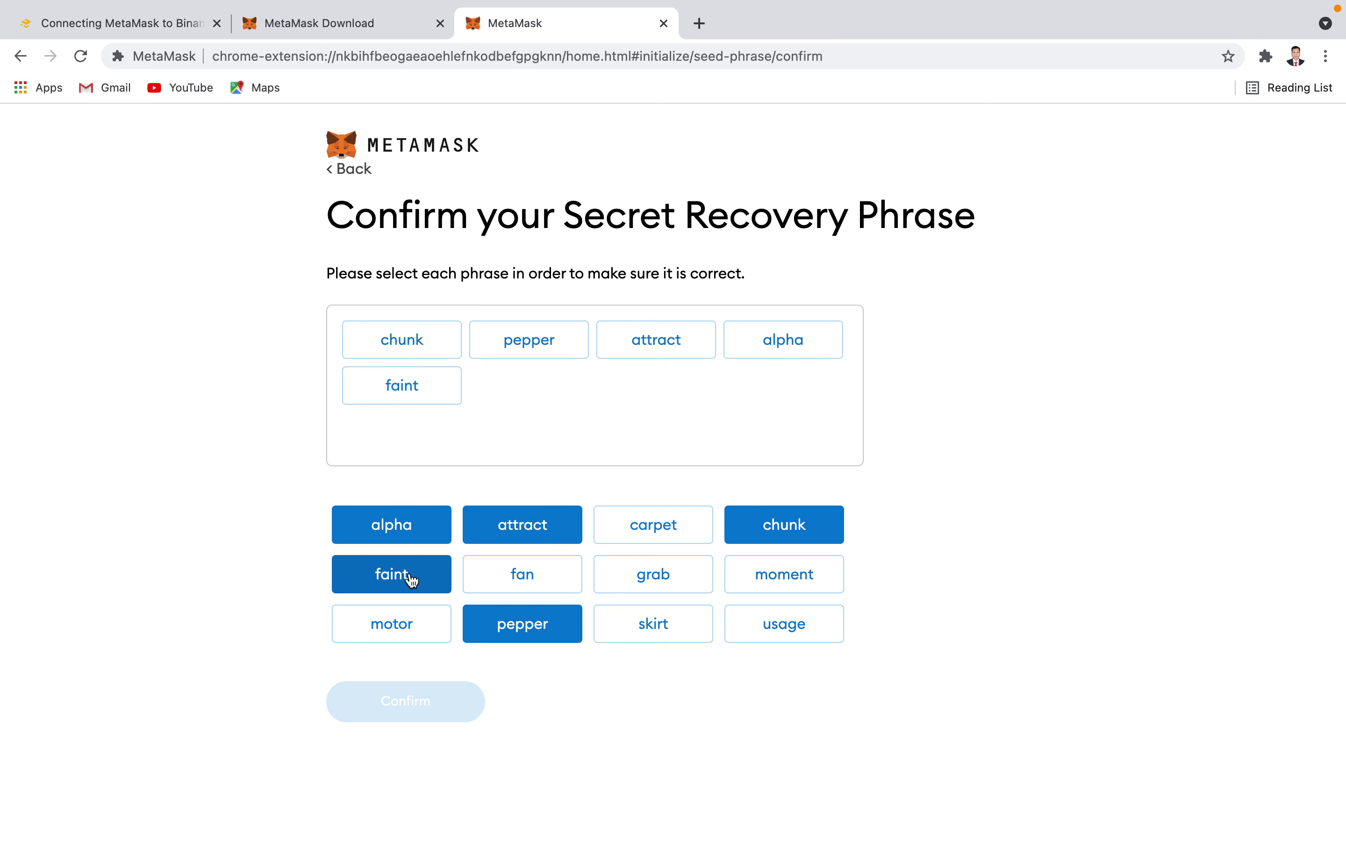
click(658, 584)
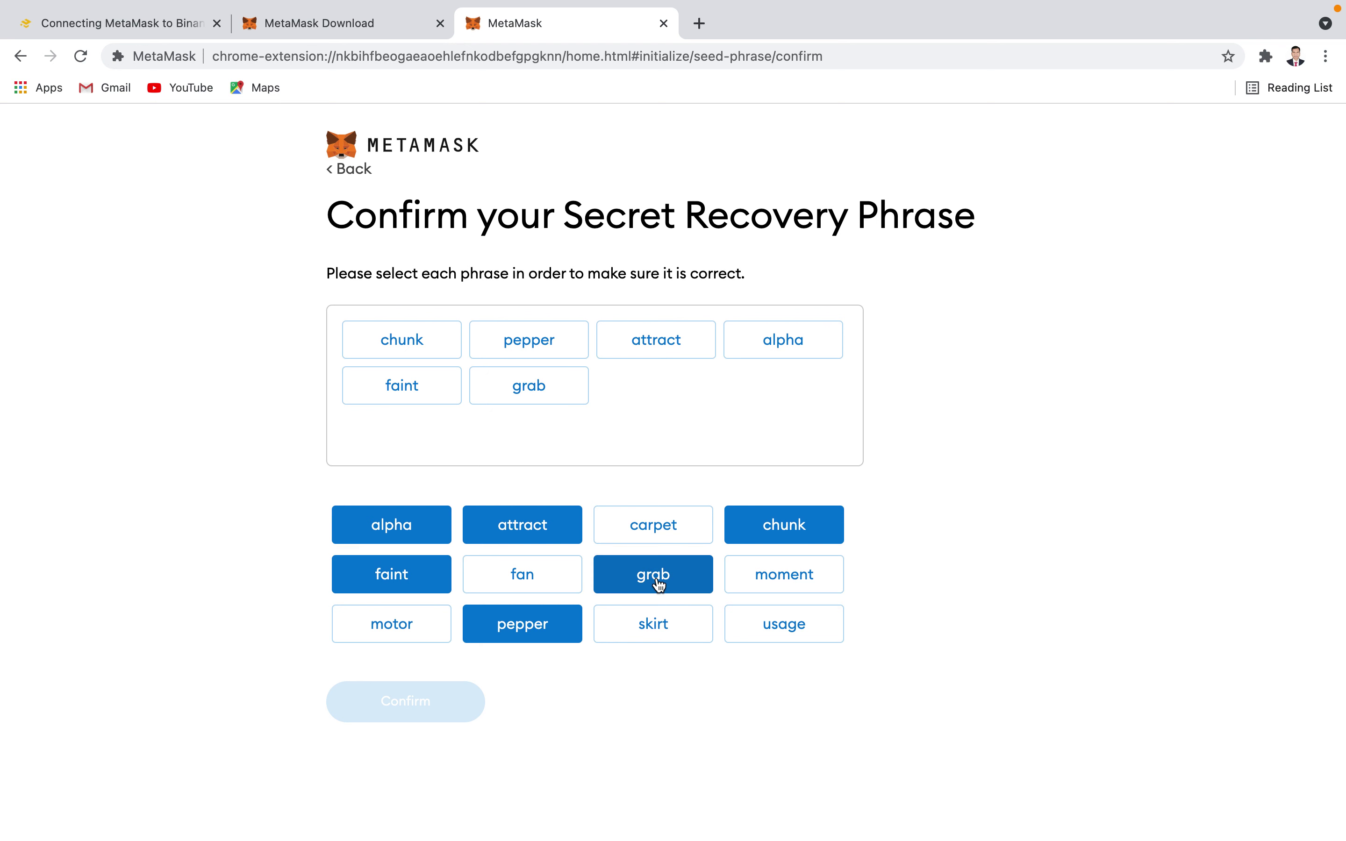
click(659, 632)
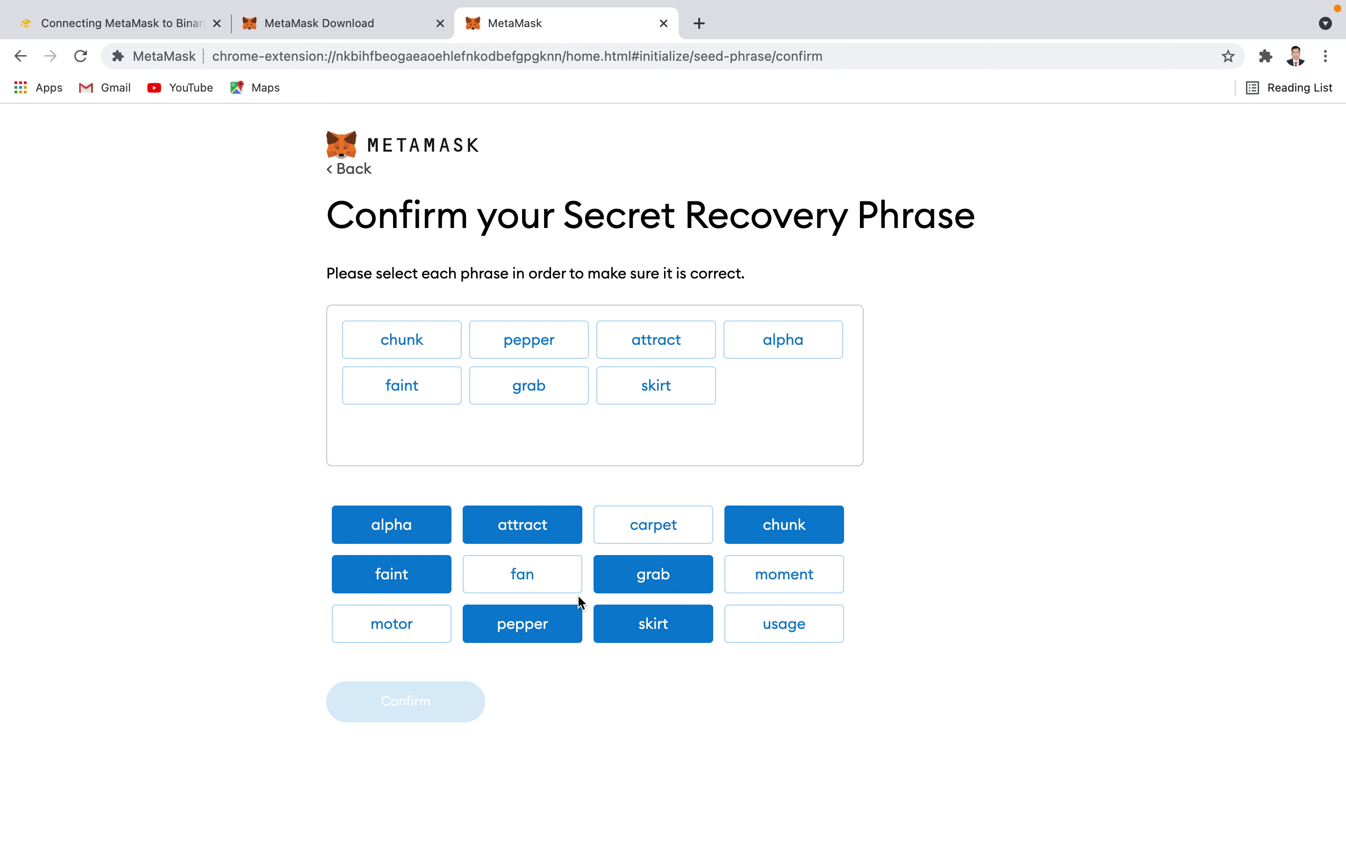
click(533, 579)
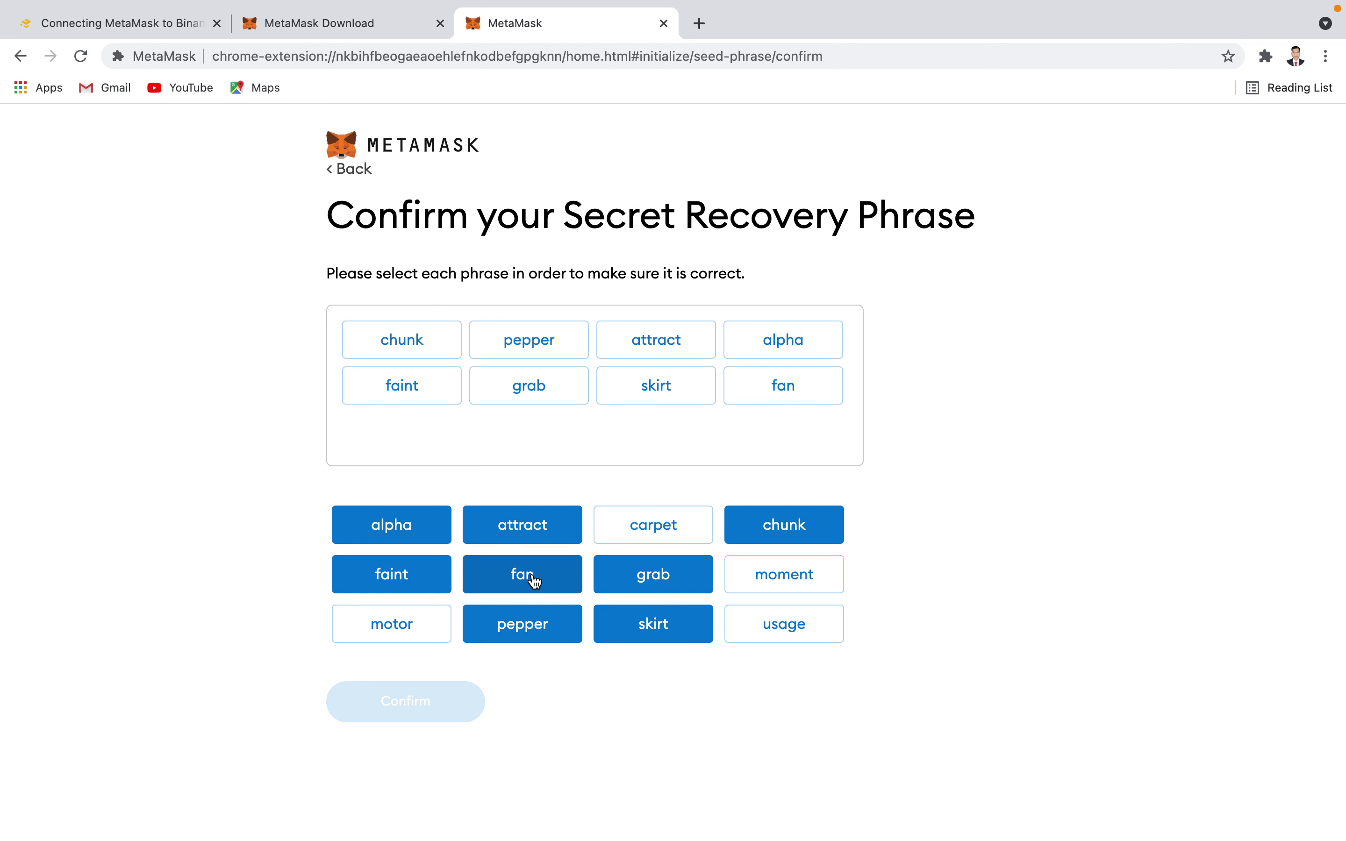
click(782, 583)
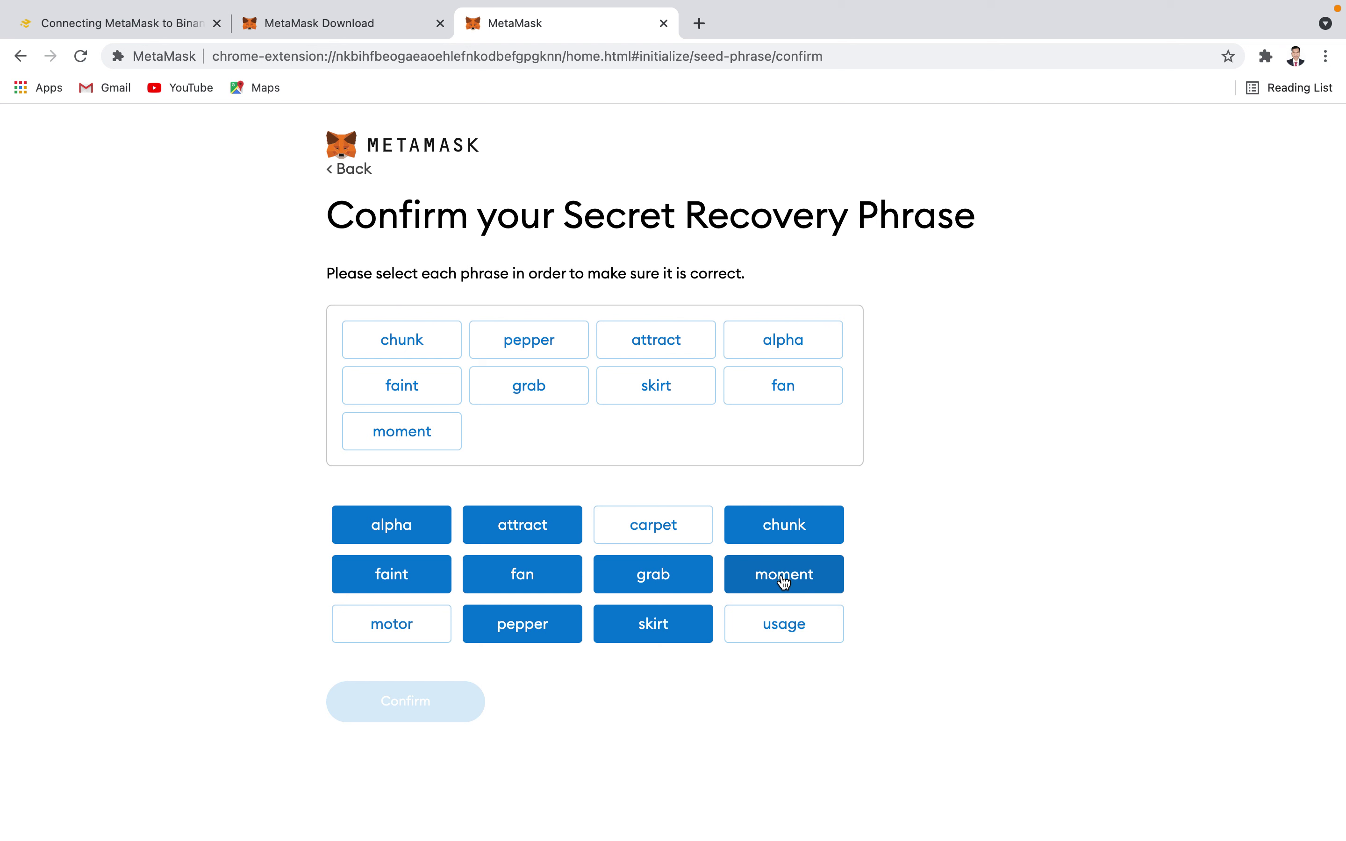
click(790, 634)
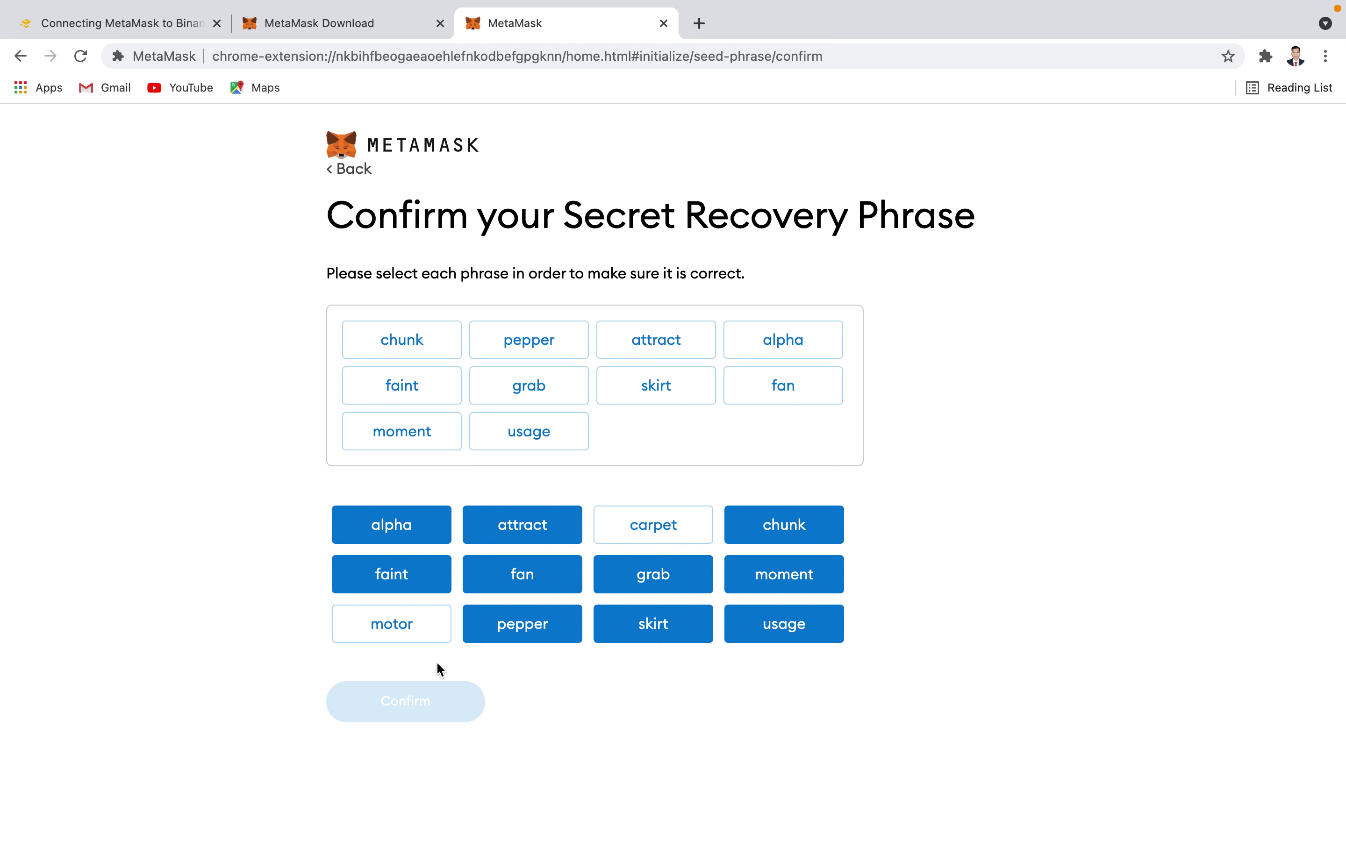
click(403, 627)
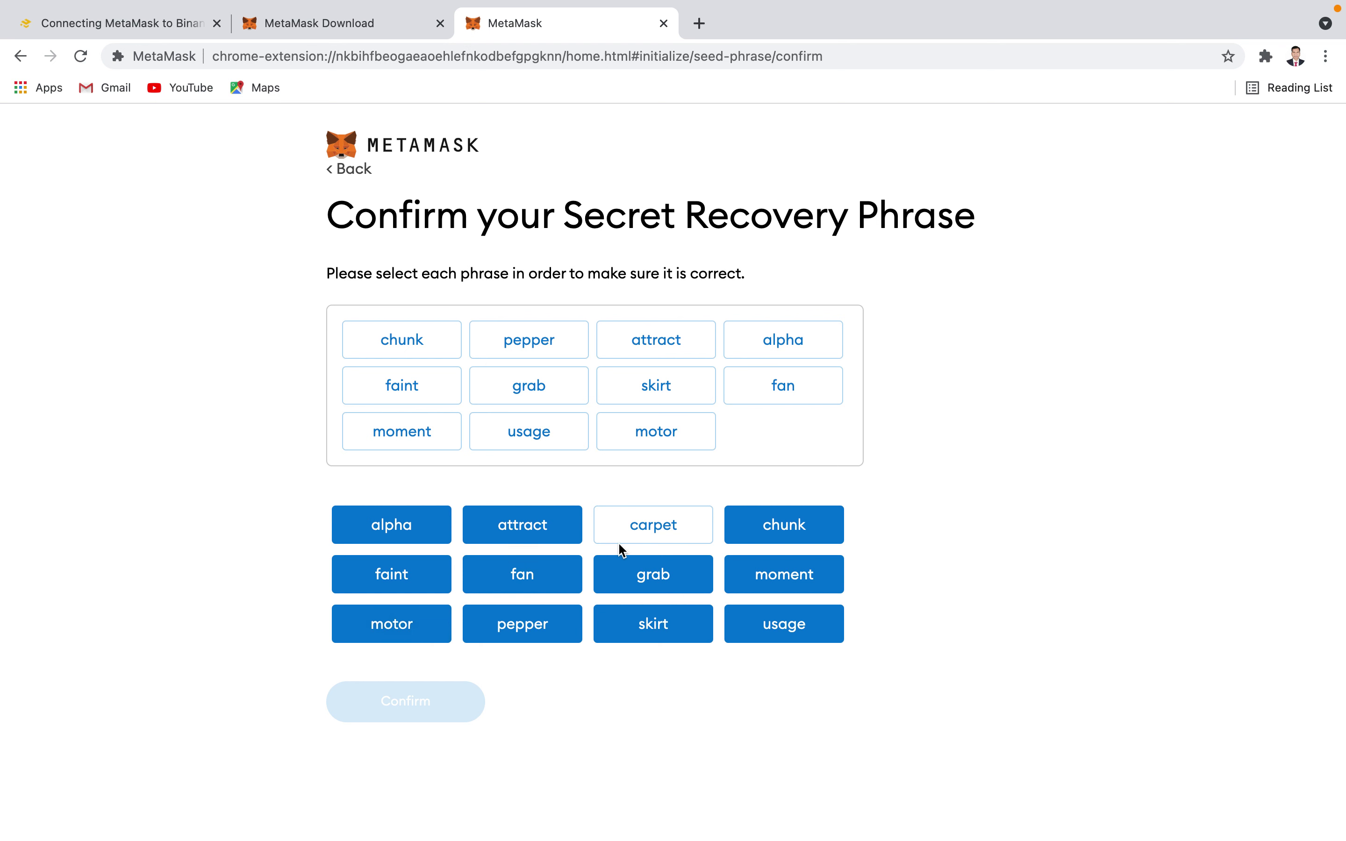
click(638, 536)
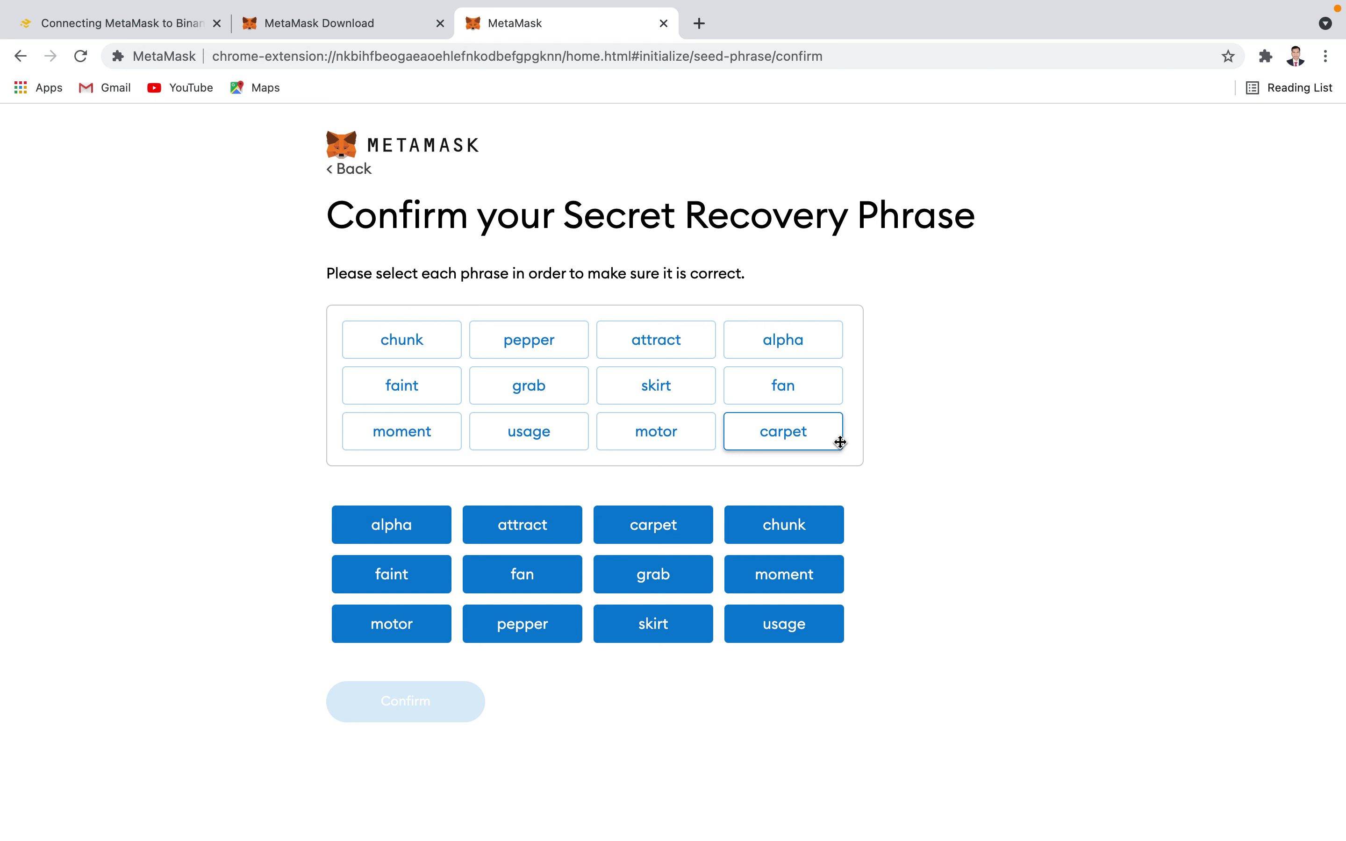
- Go back, reveal the recovery words again, and restart the phrase confirmation
click(332, 171)
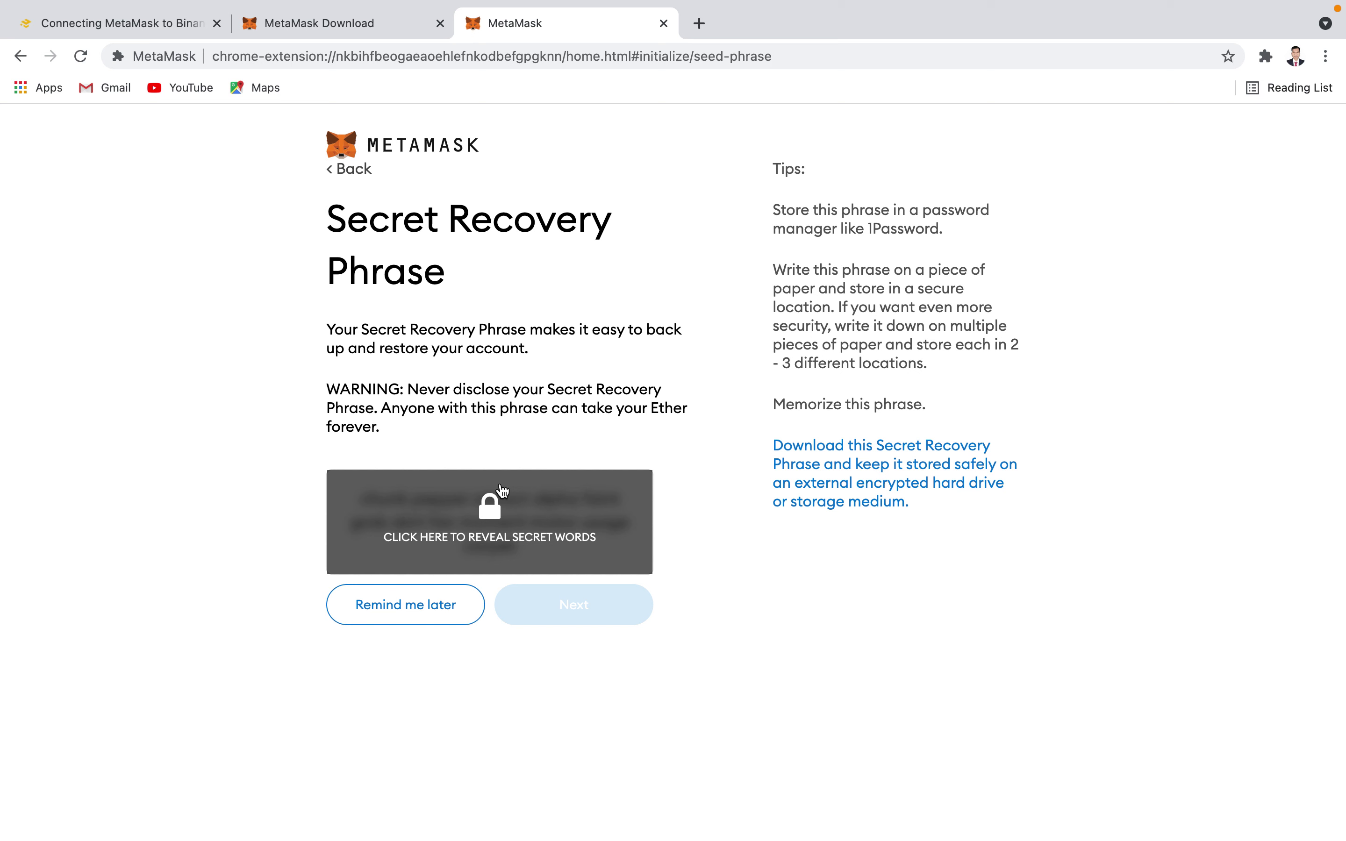
click(501, 520)
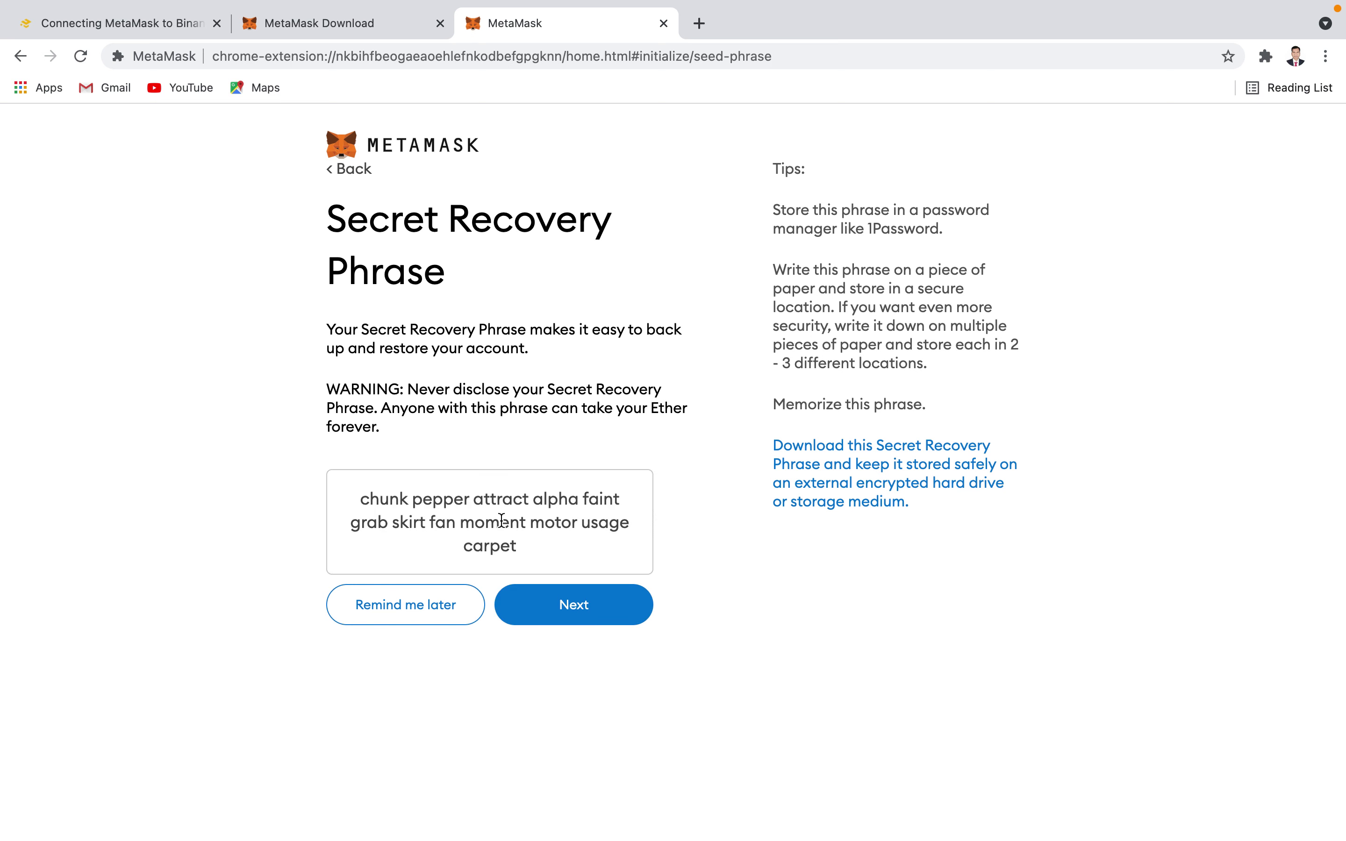
click(556, 607)
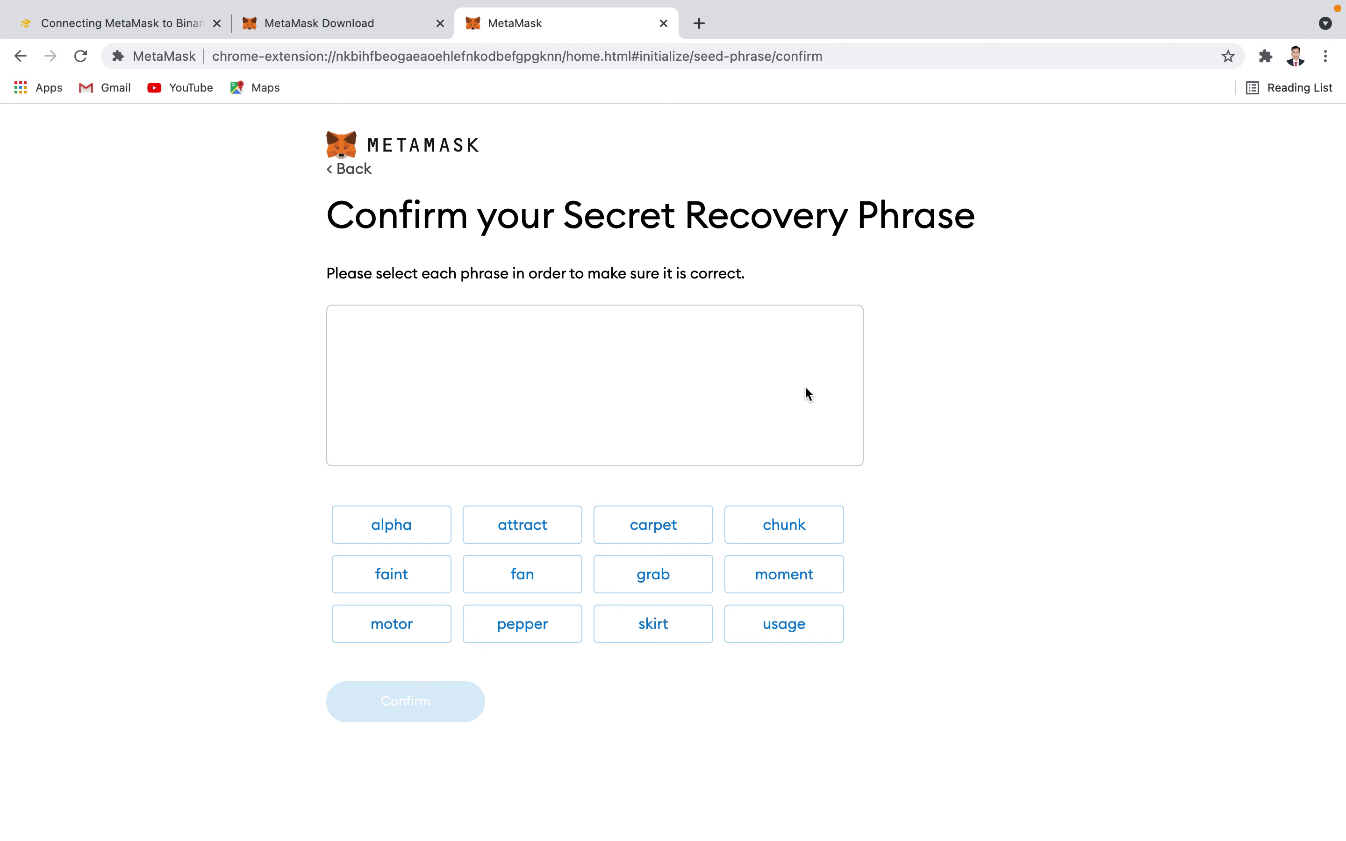
- Re-pick all twelve recovery words in their correct order
click(777, 535)
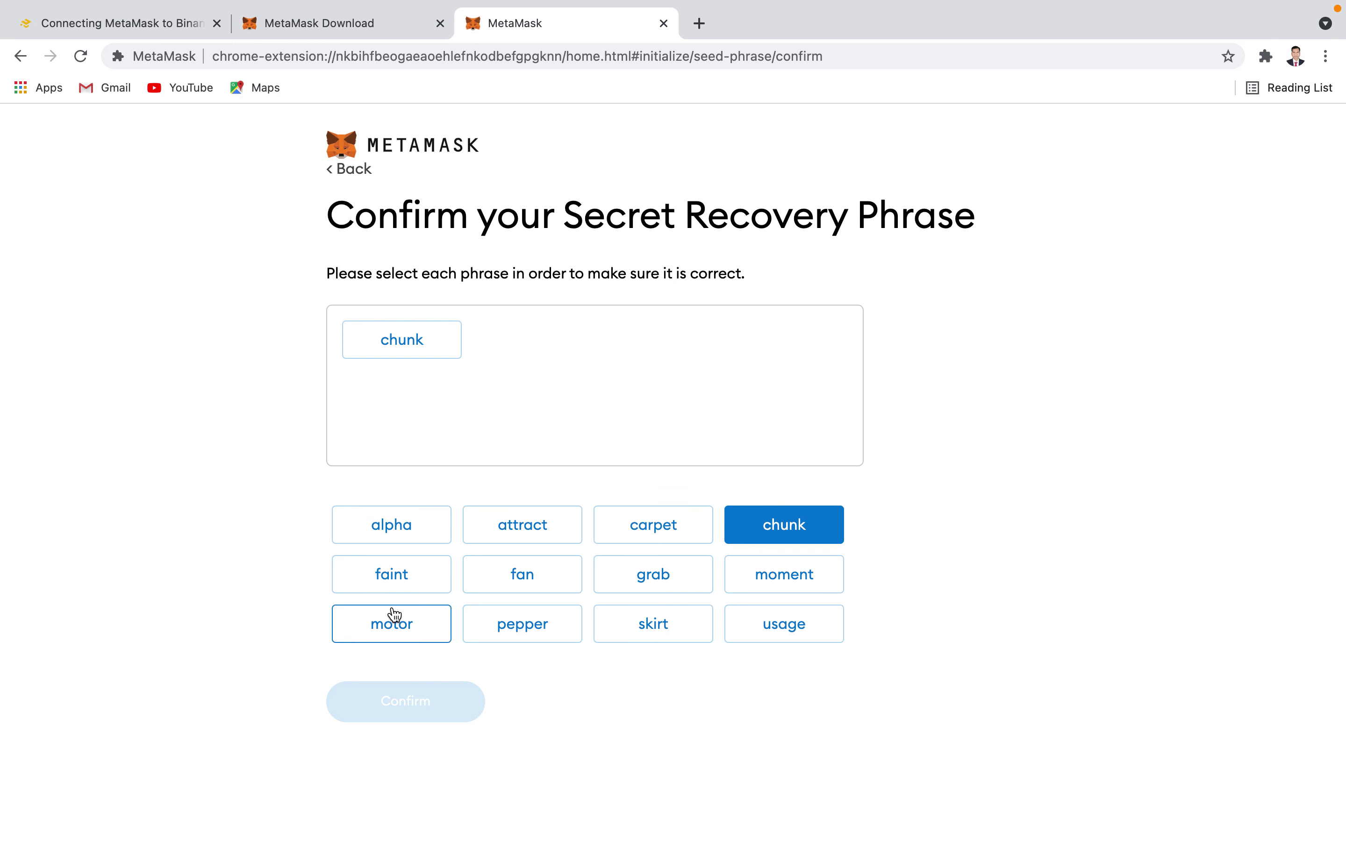
click(509, 629)
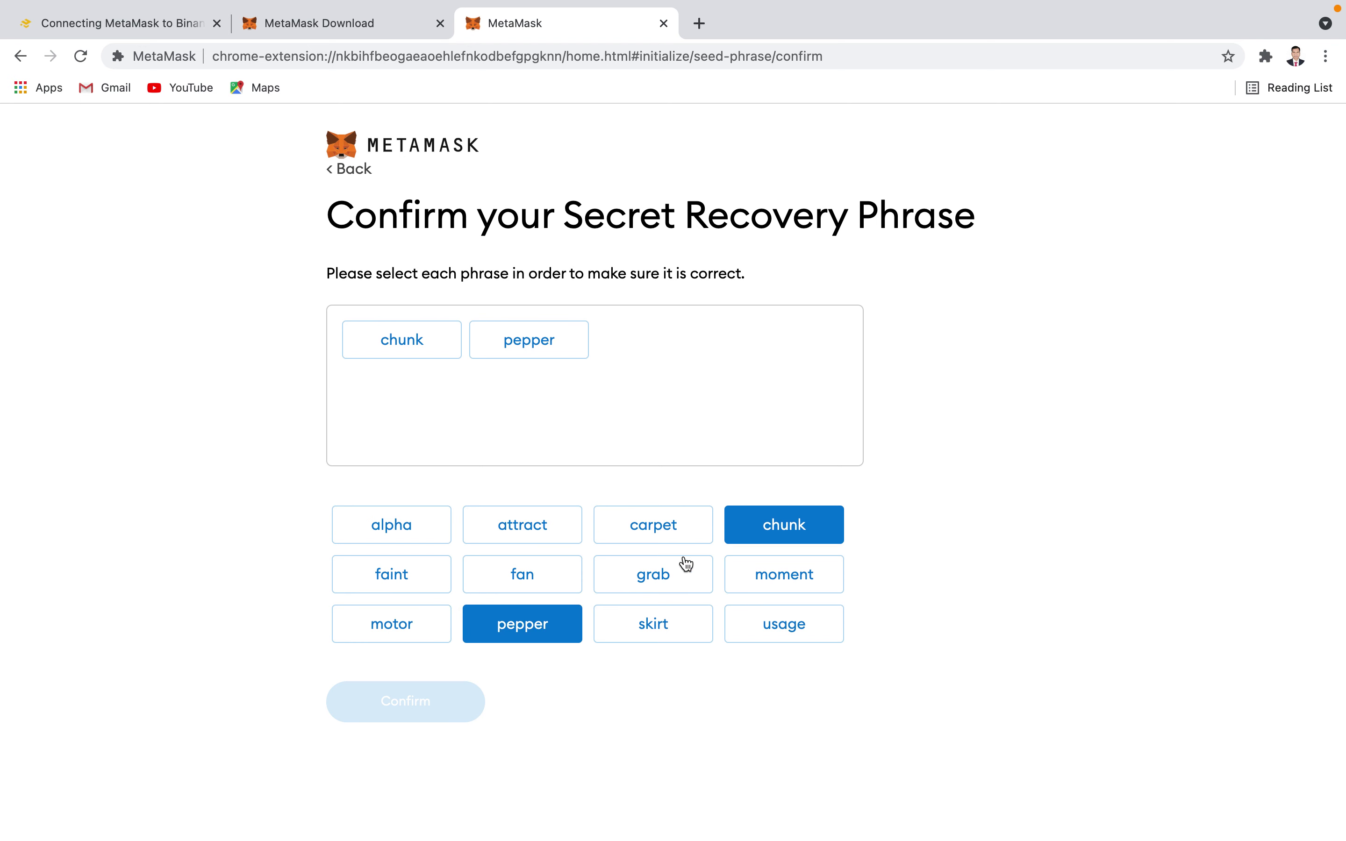
click(540, 532)
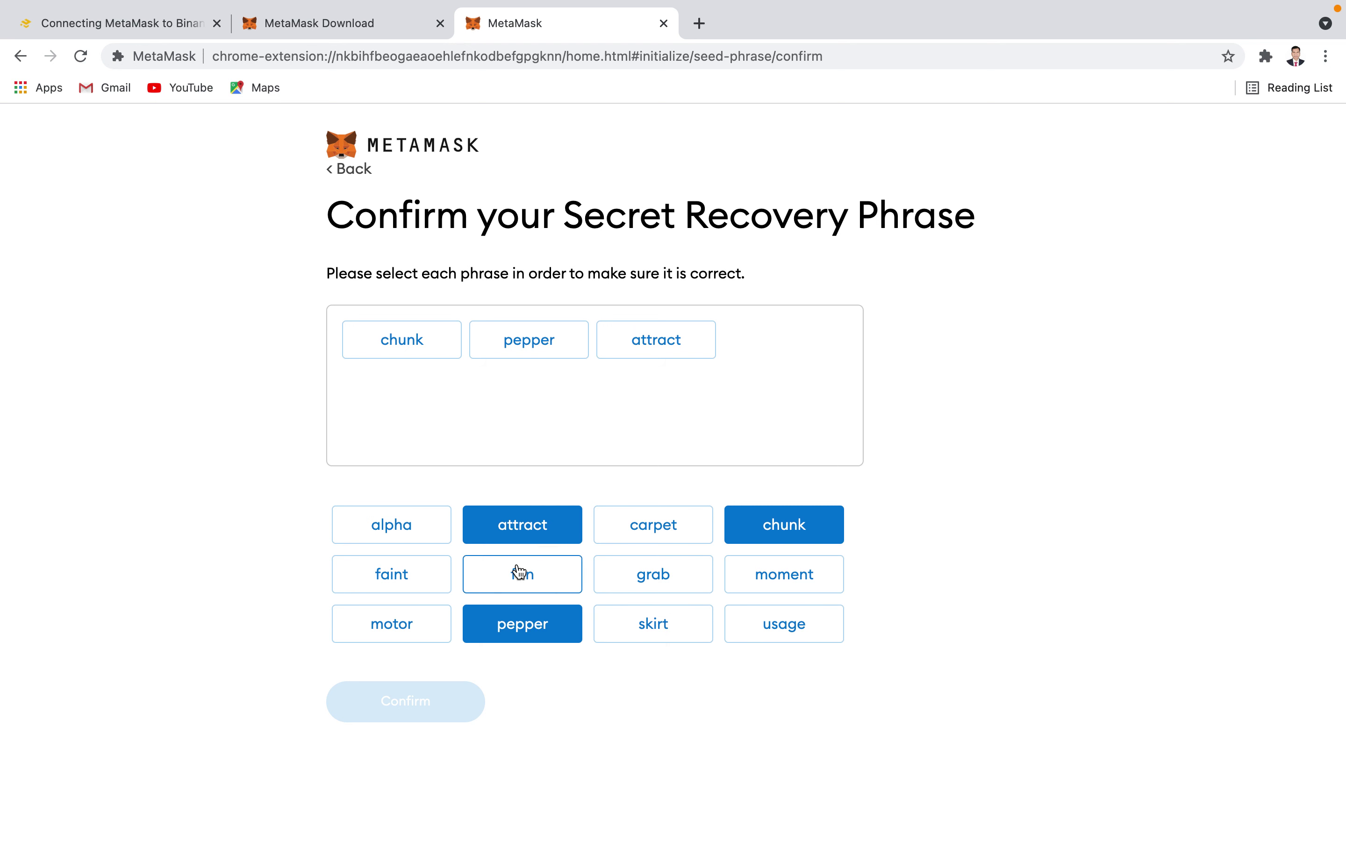
click(422, 535)
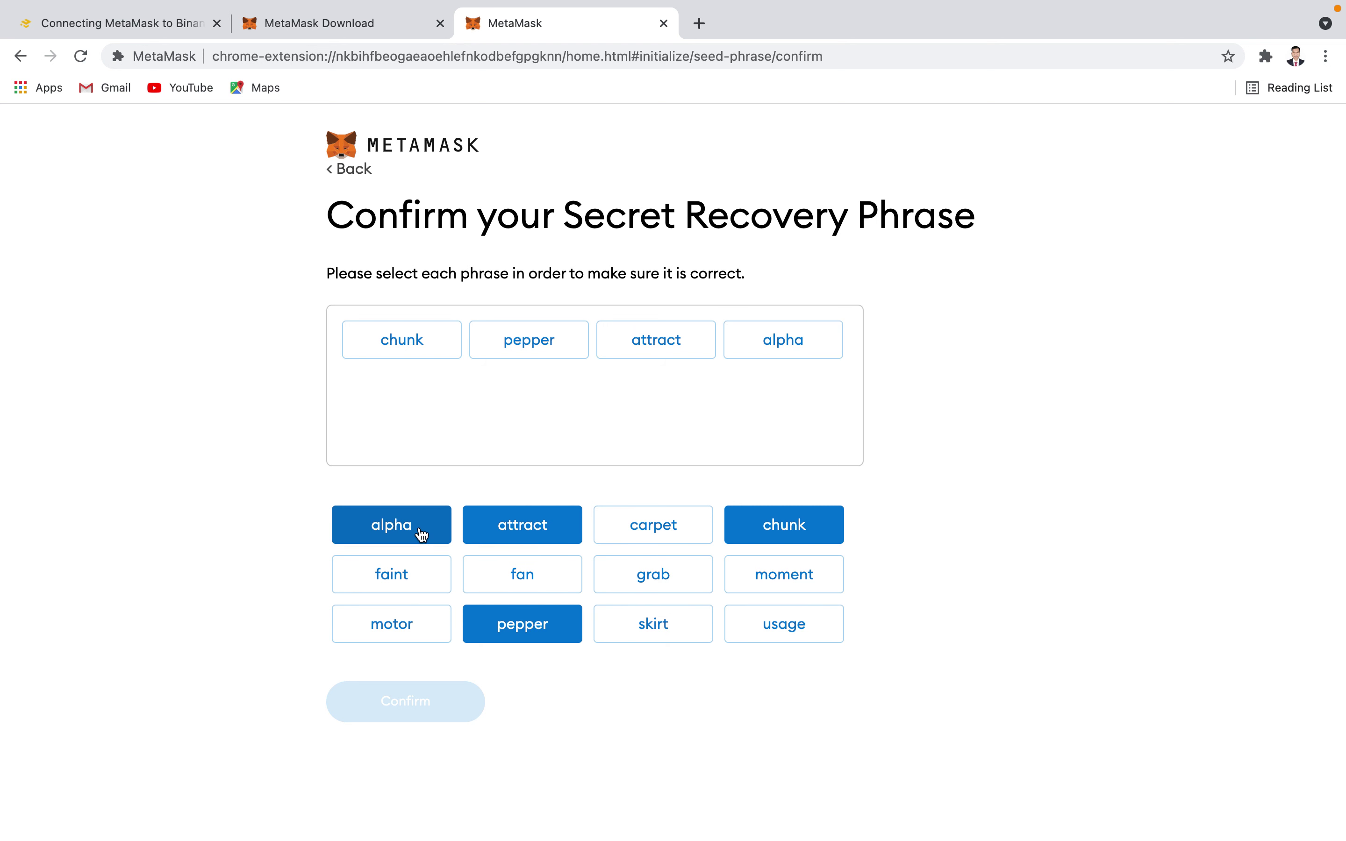
click(408, 578)
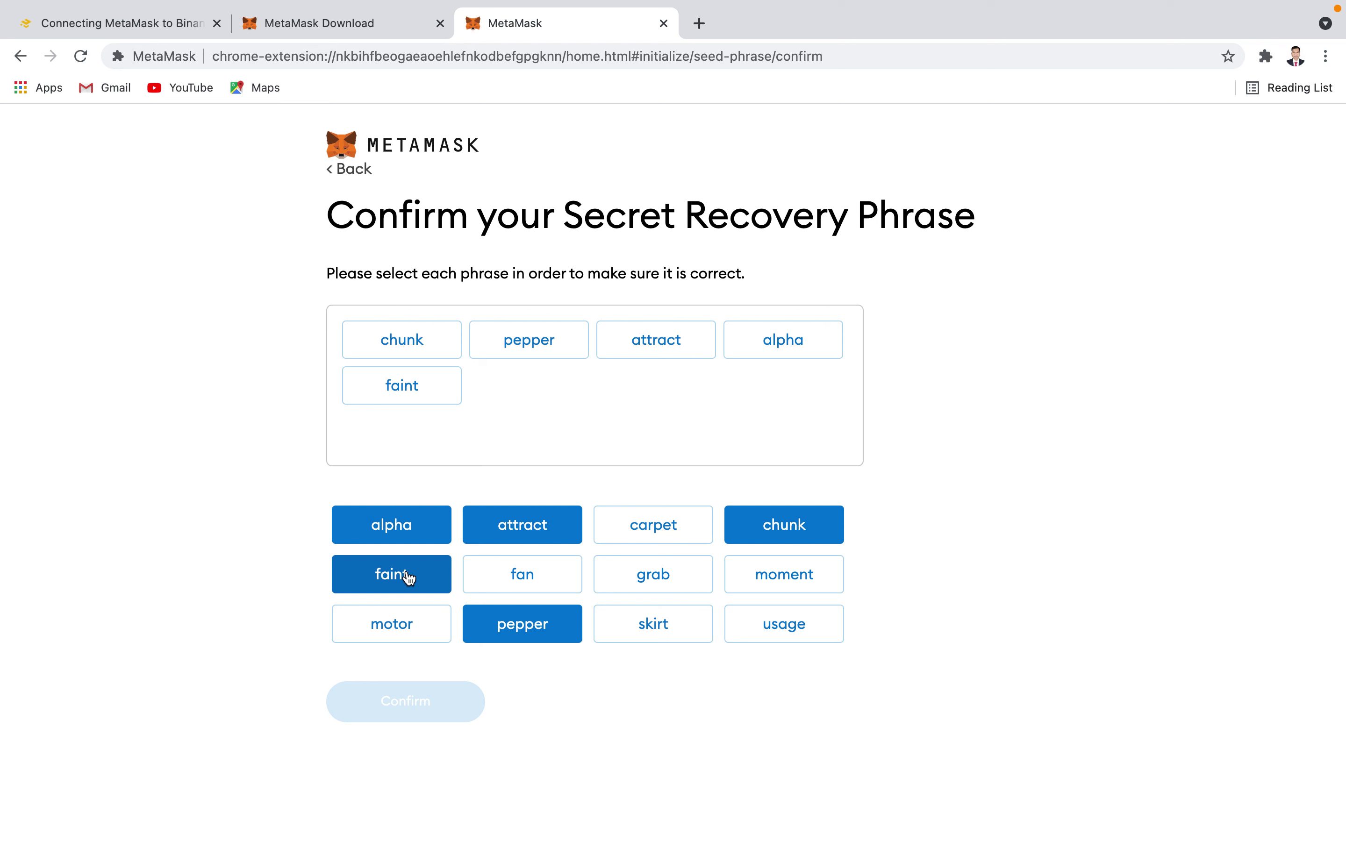
click(665, 577)
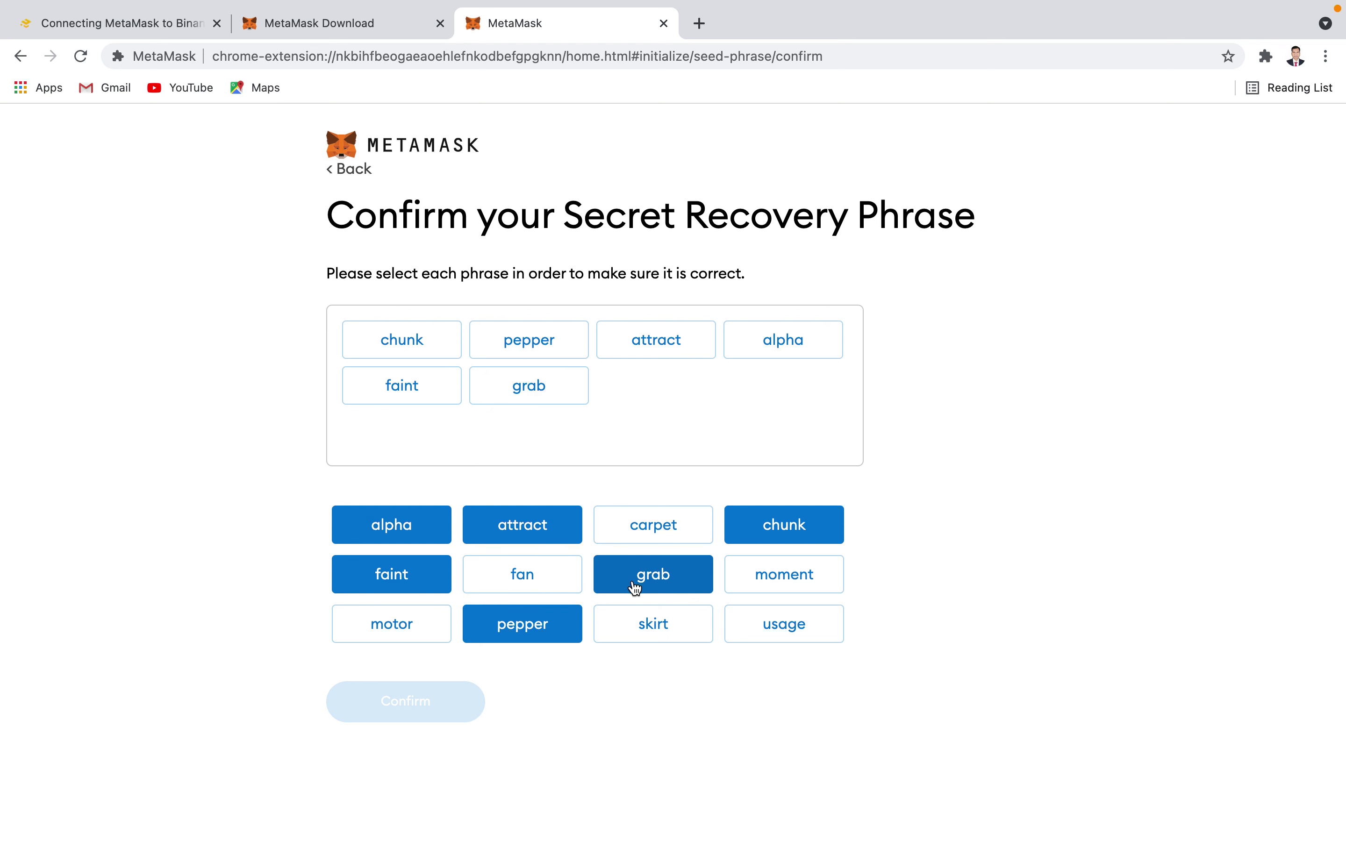
click(664, 634)
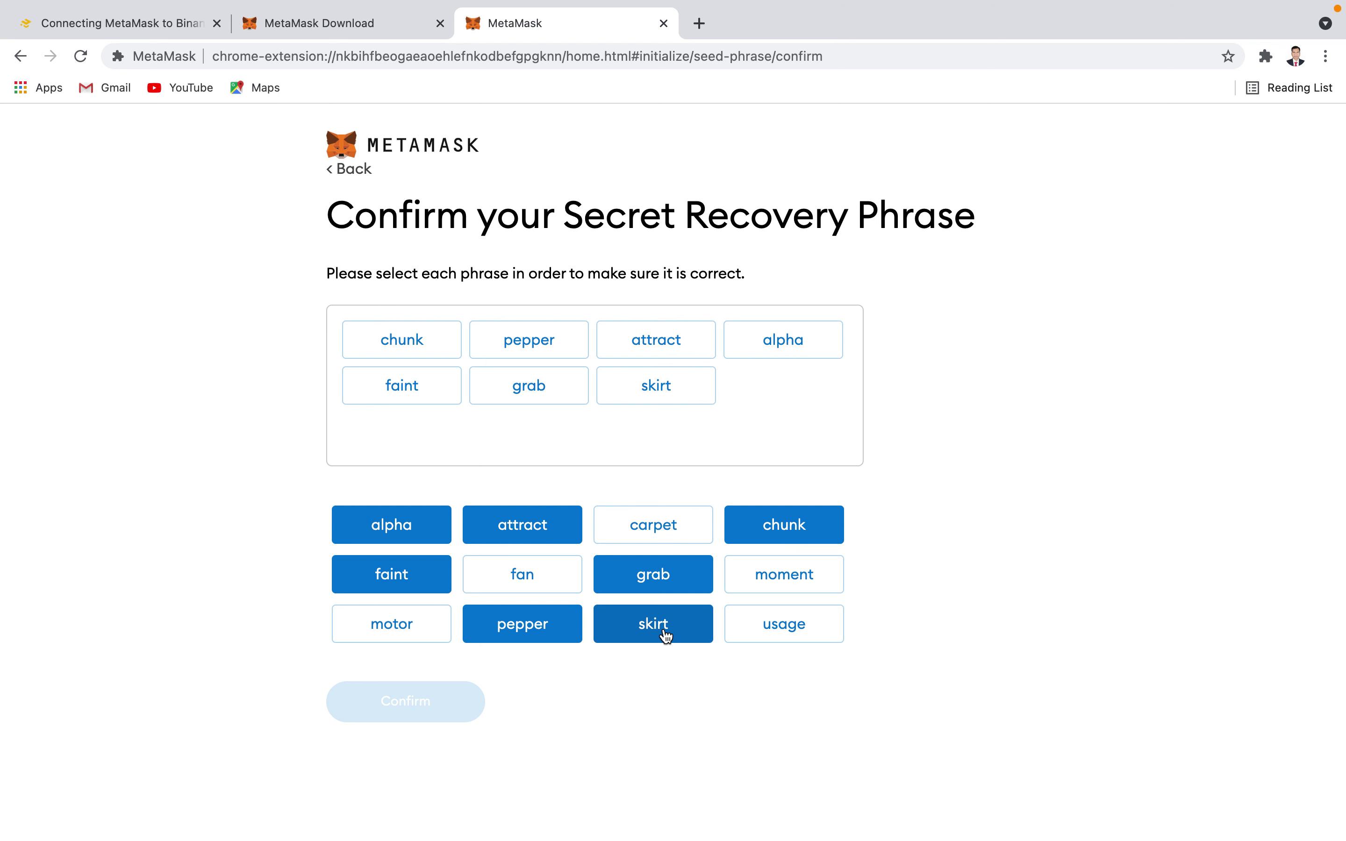
click(542, 582)
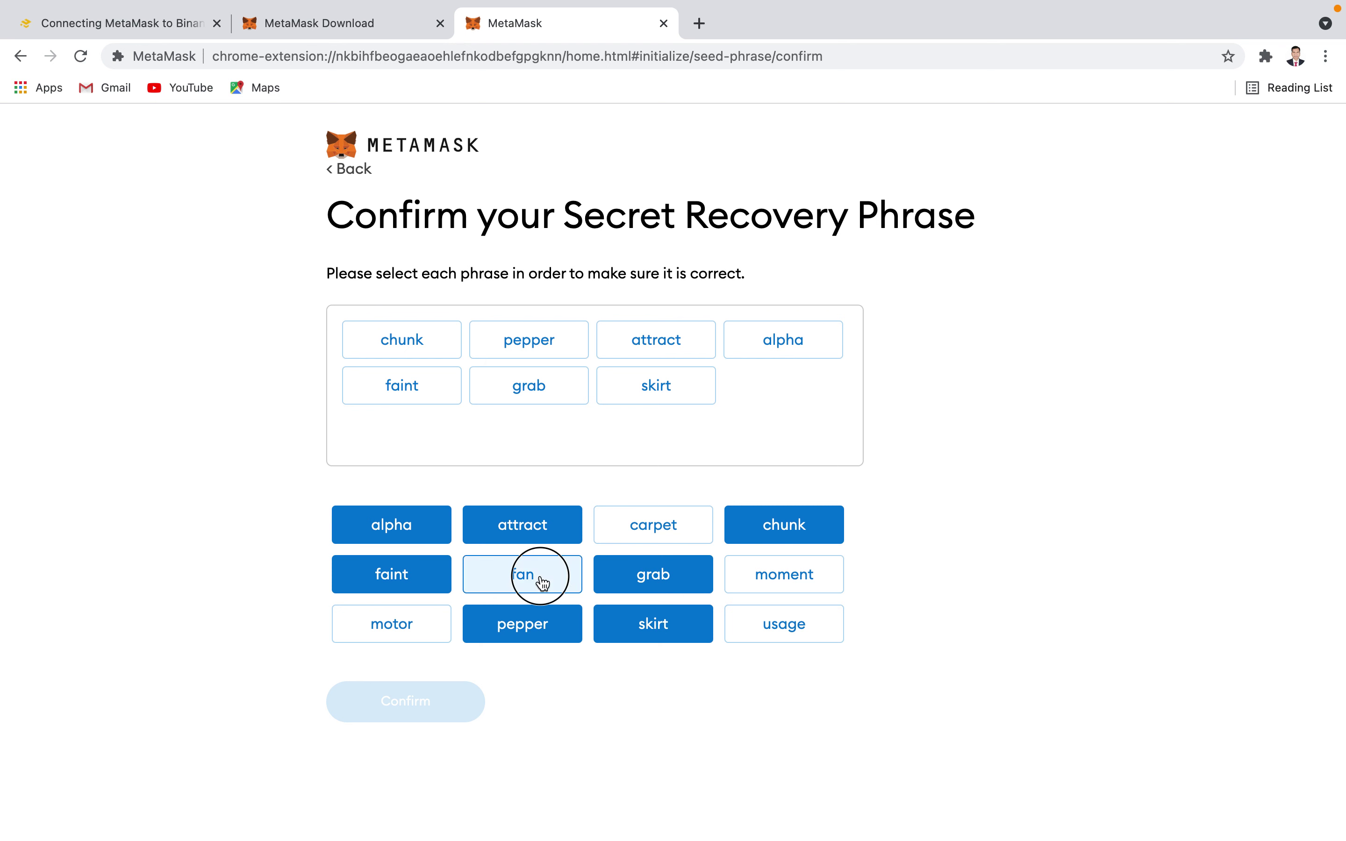
click(781, 583)
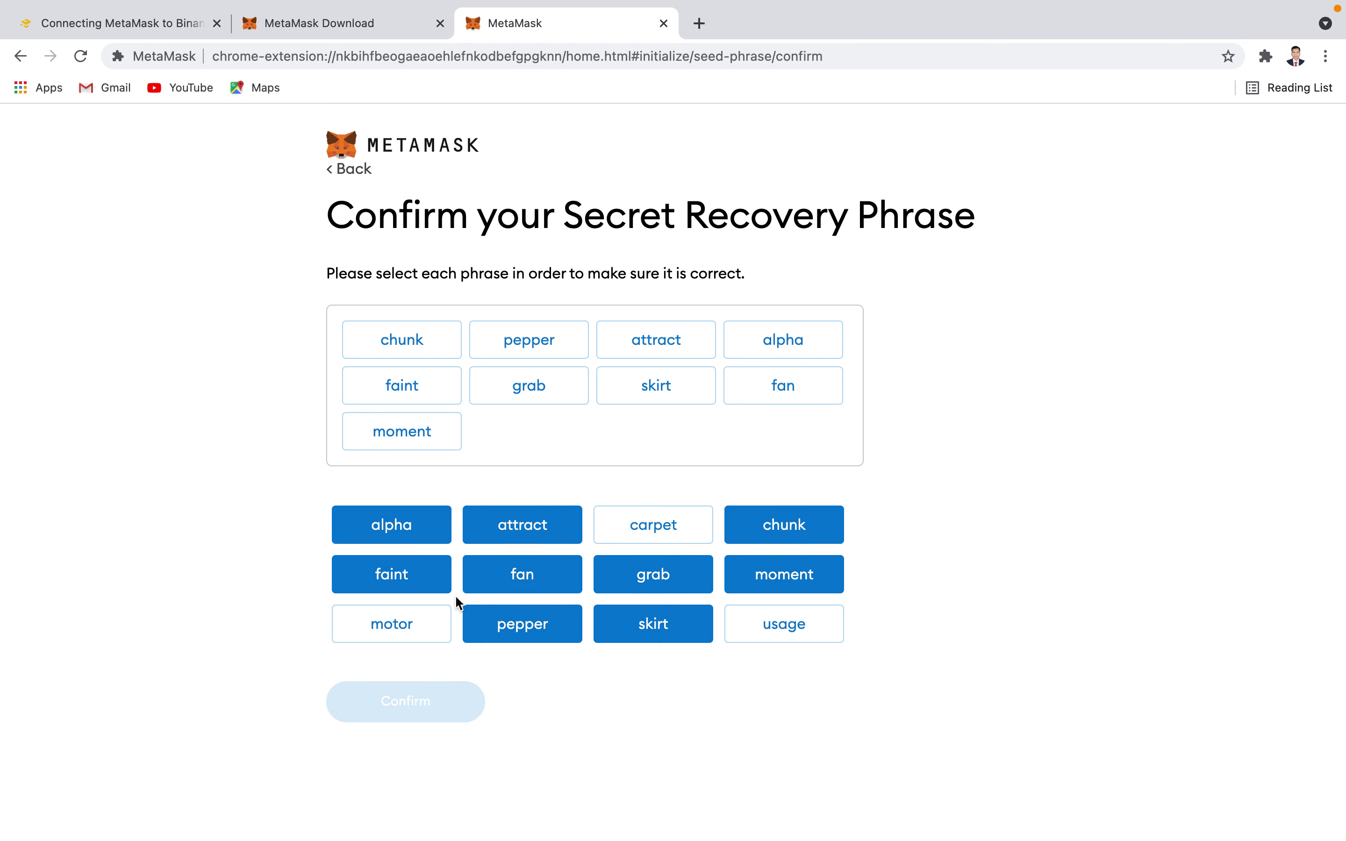
click(423, 630)
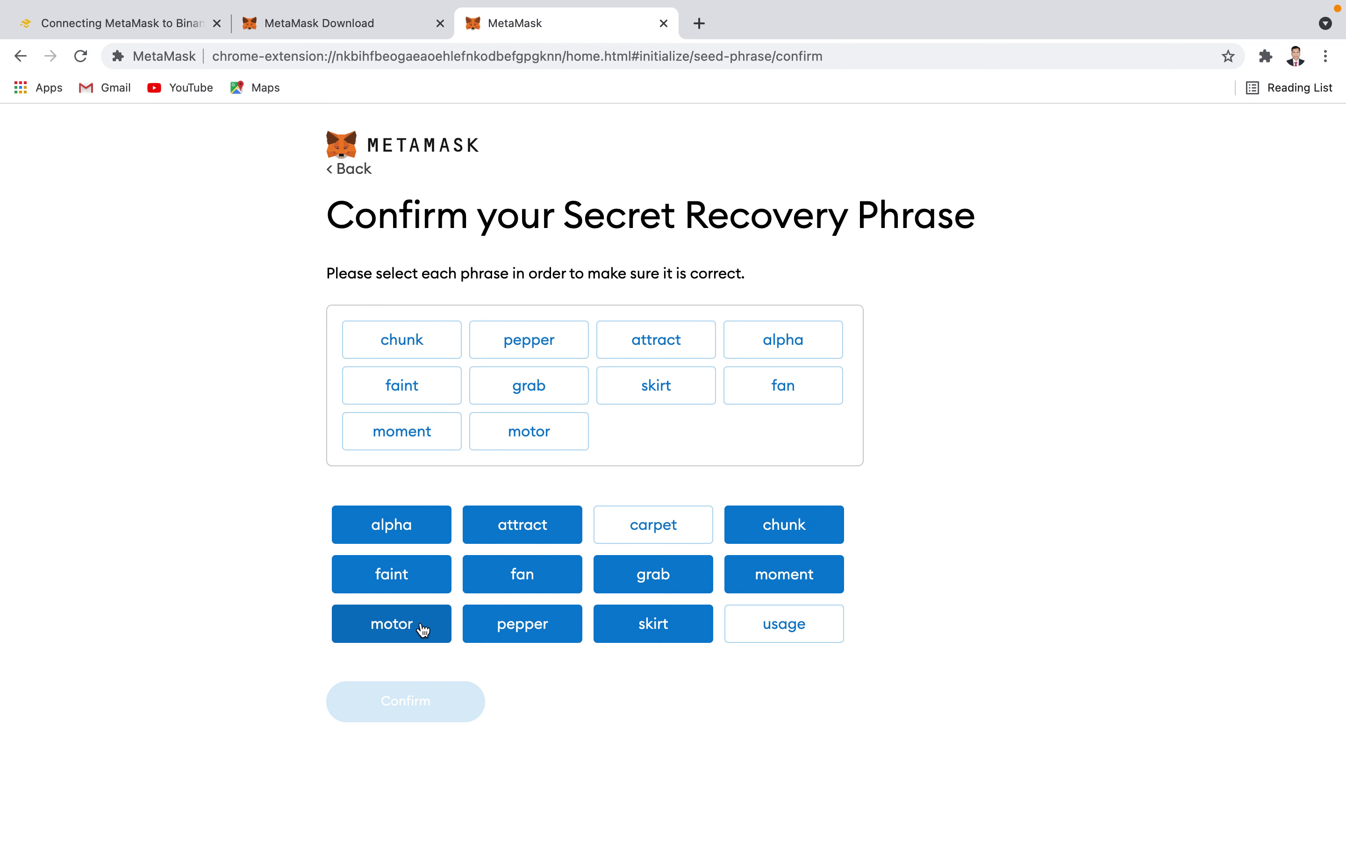
click(790, 627)
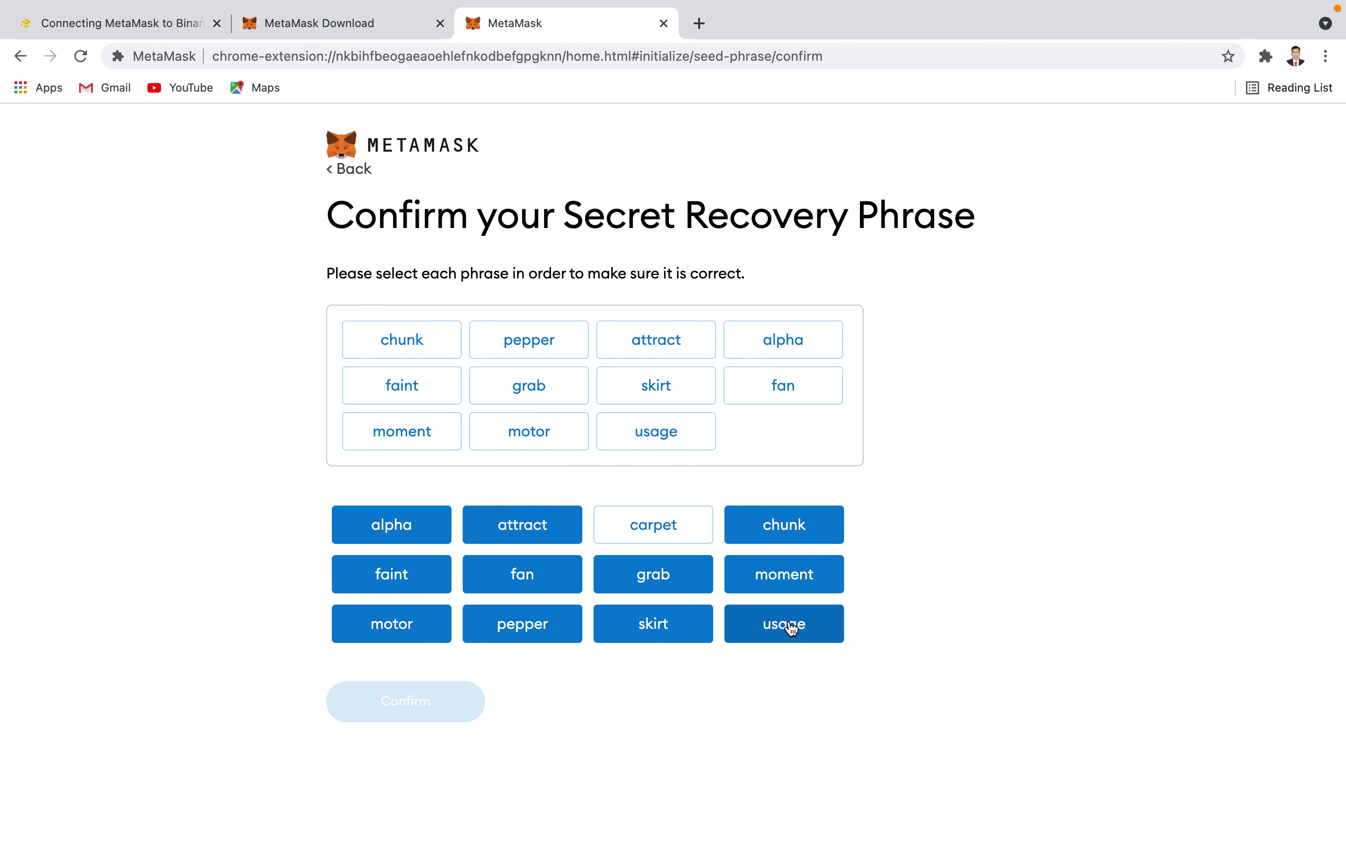
click(647, 530)
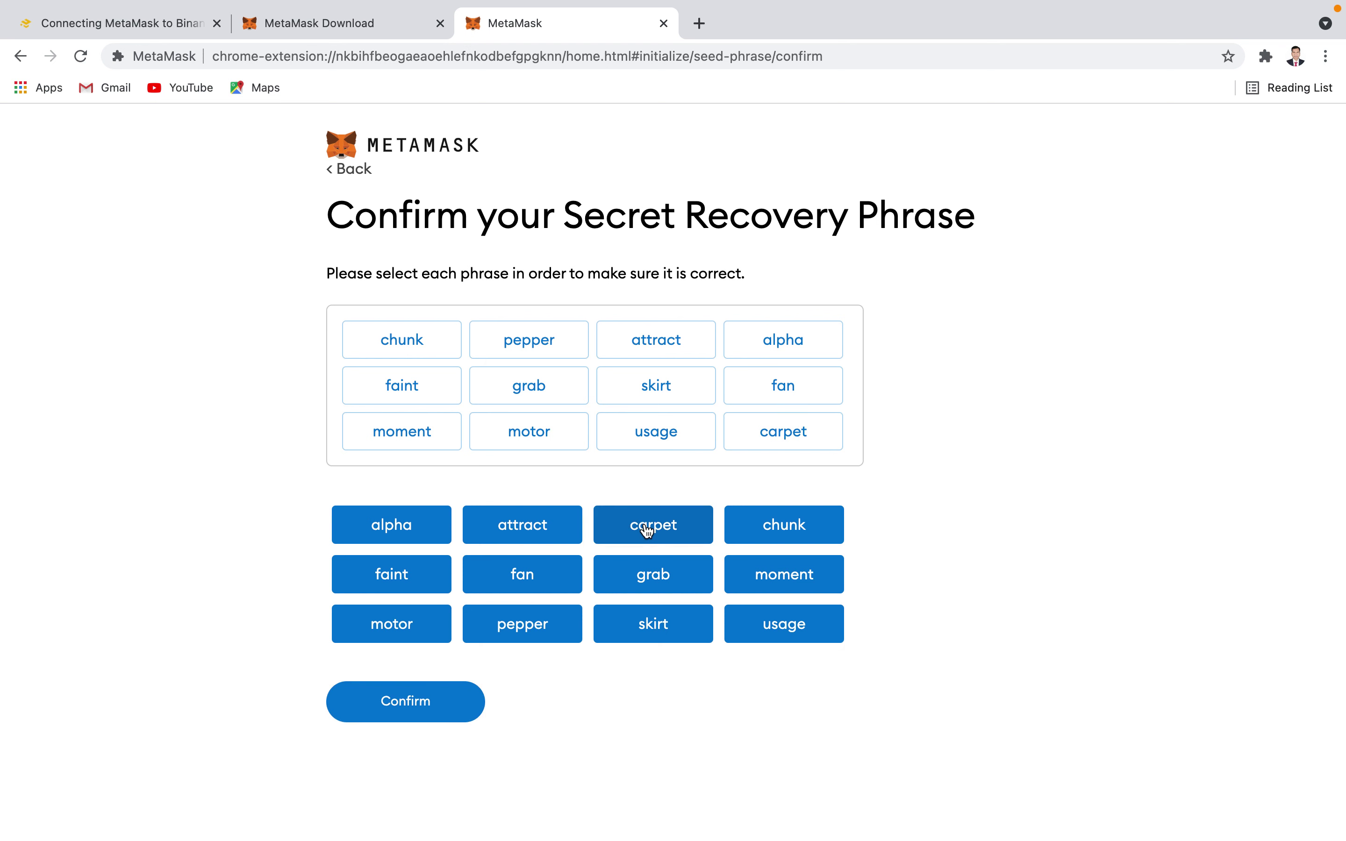
- Confirm the recovery phrase, finish setup, and dismiss the What's new popup
click(430, 718)
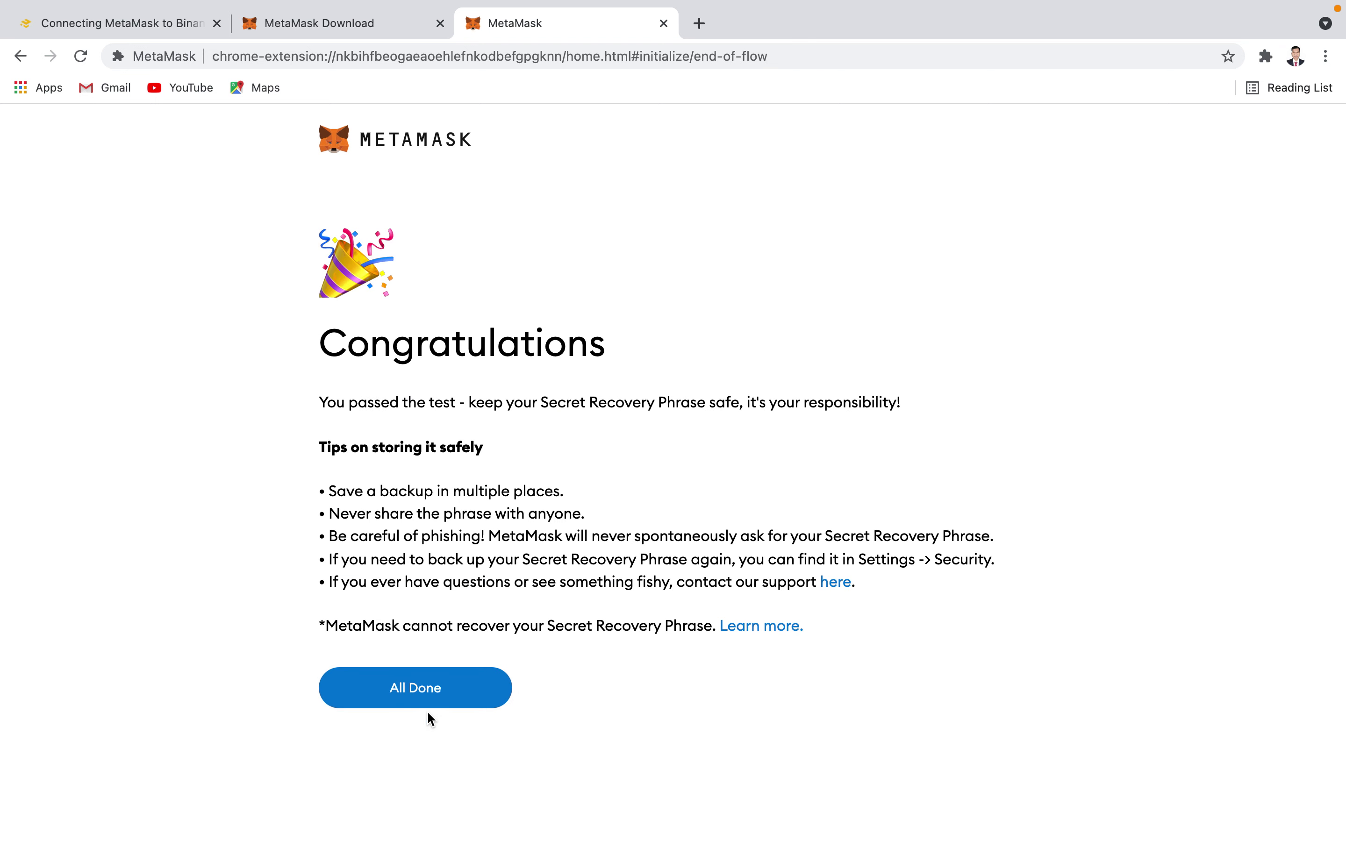
click(410, 690)
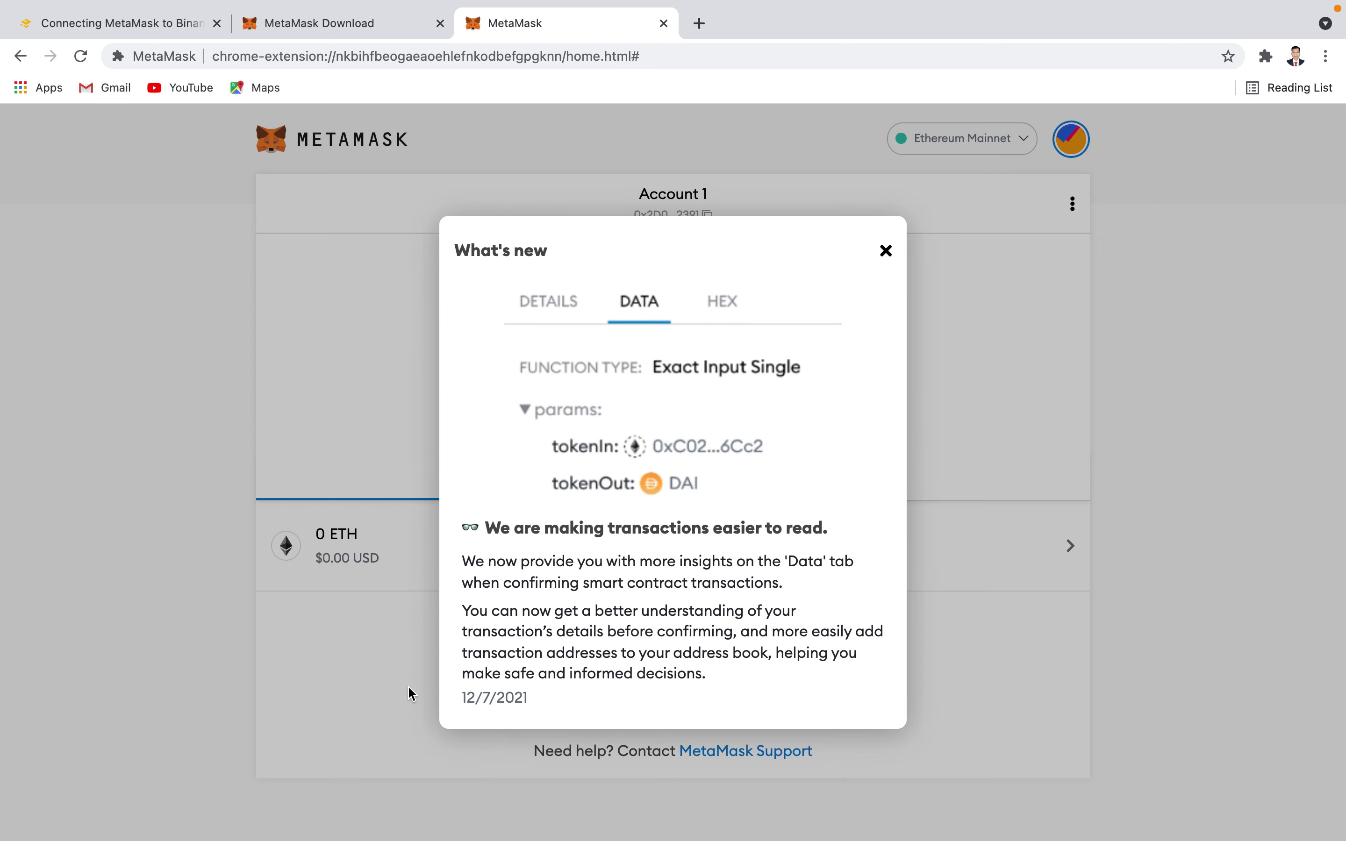
click(886, 251)
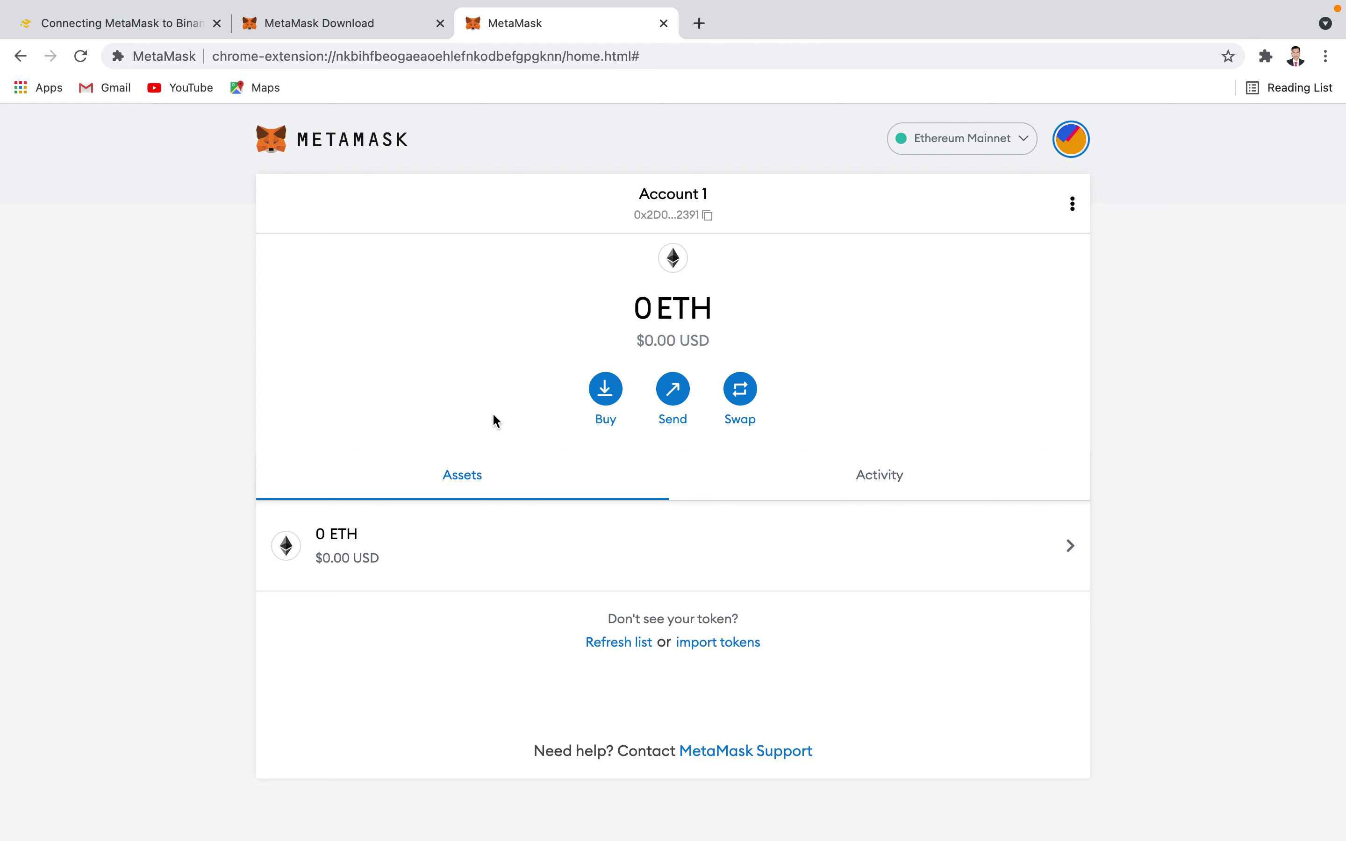
- Open and cancel the Send page, then copy the account's address
click(679, 399)
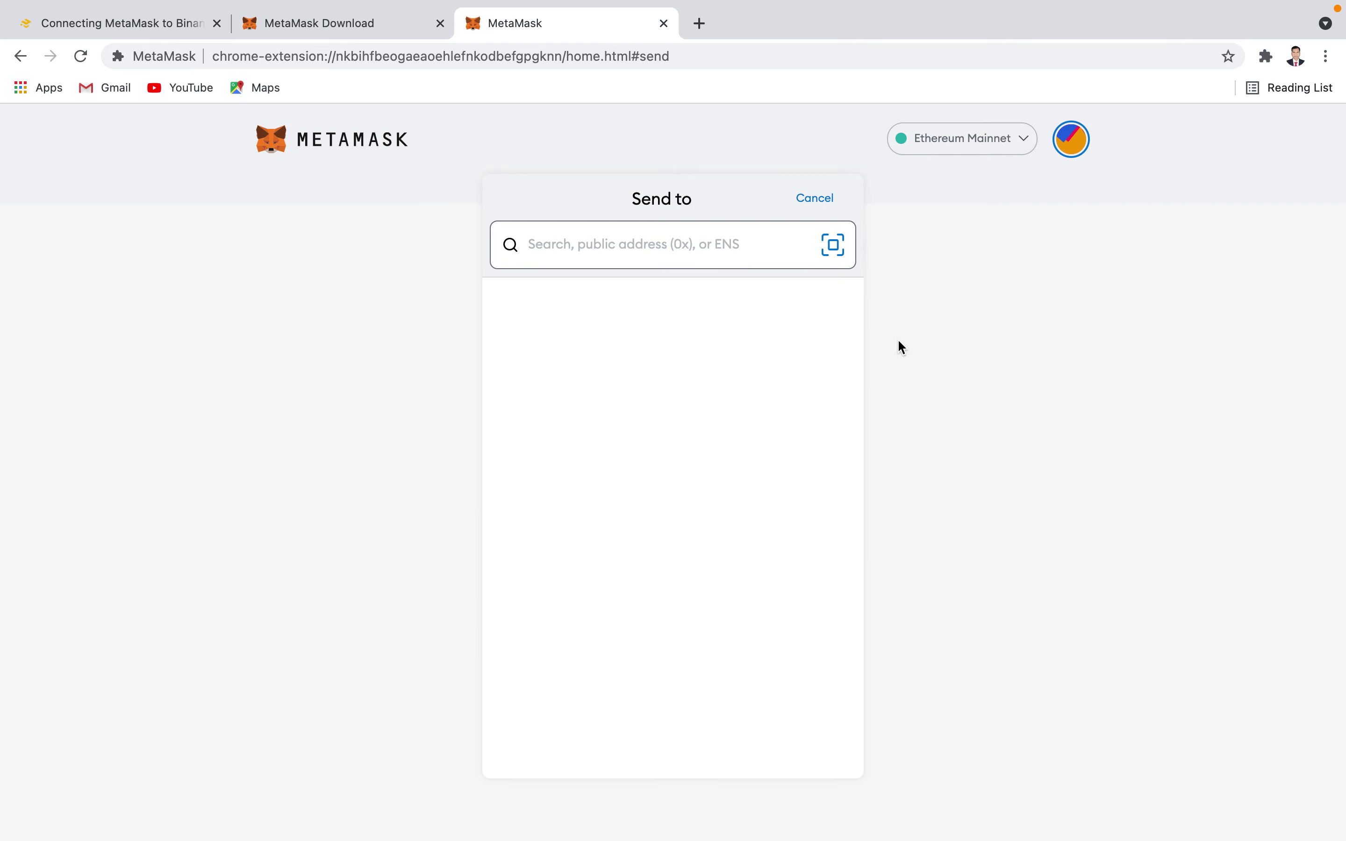
click(814, 200)
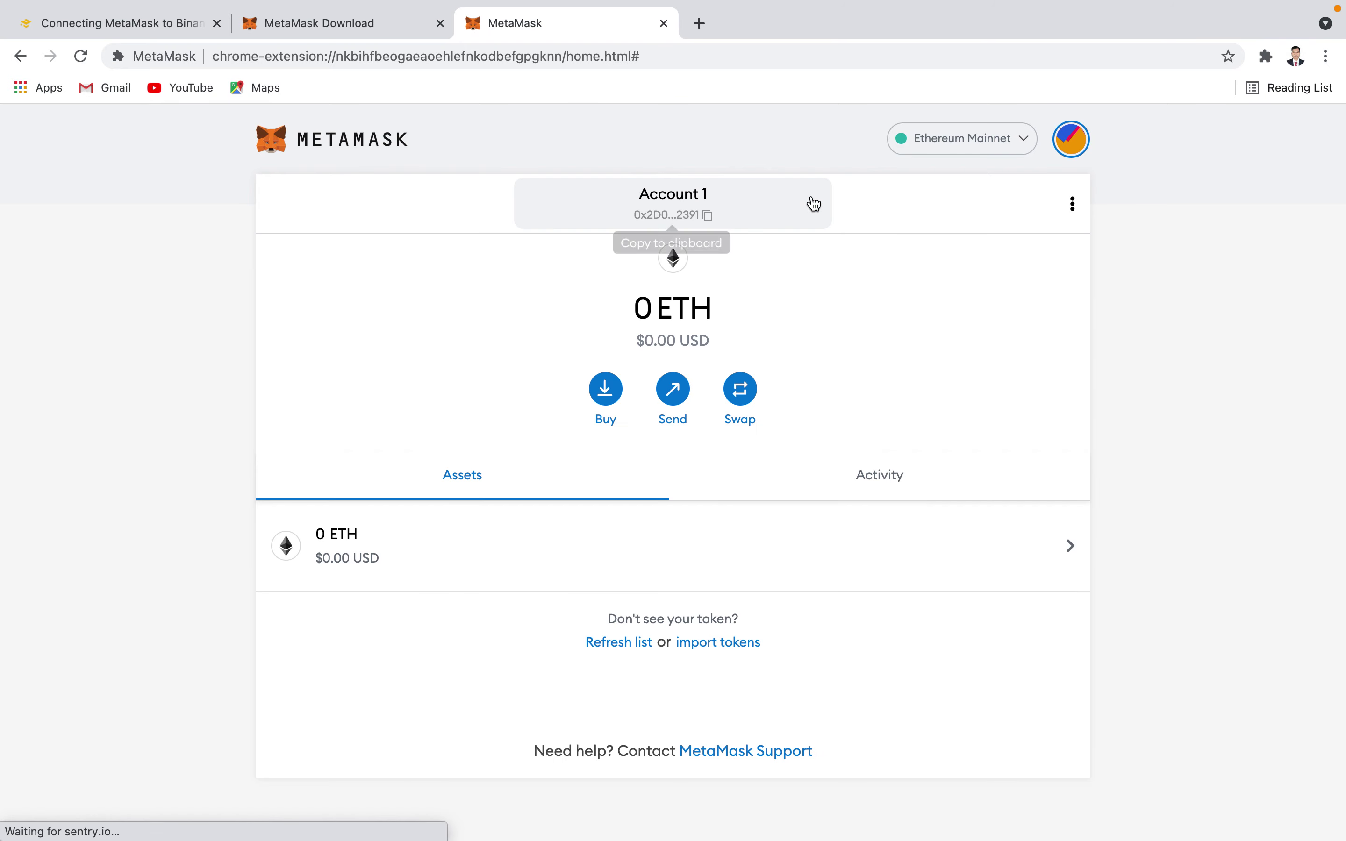
click(708, 217)
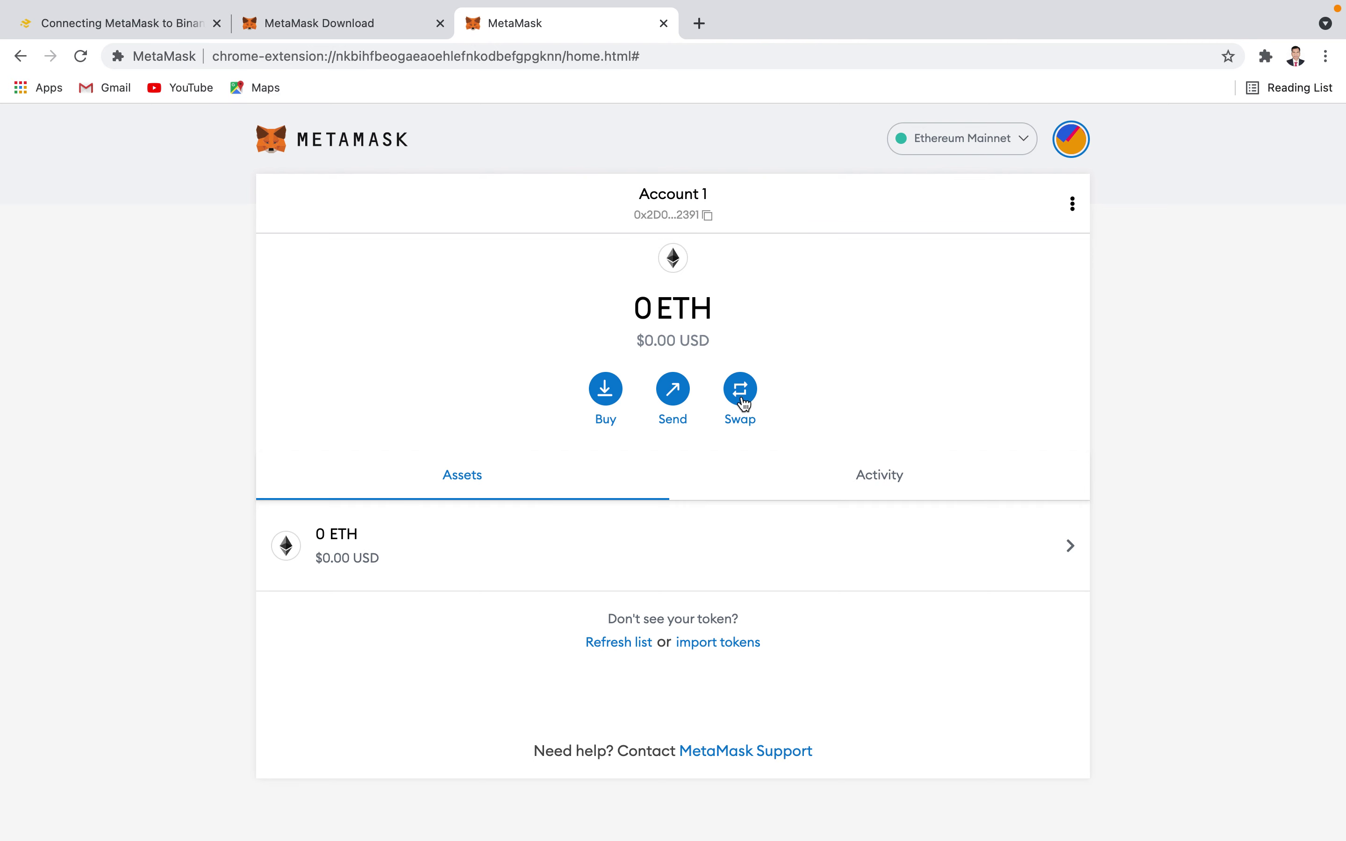
- Browse the account options and Activity/Assets tabs, then show the networks list with Ethereum Mainnet
click(1073, 203)
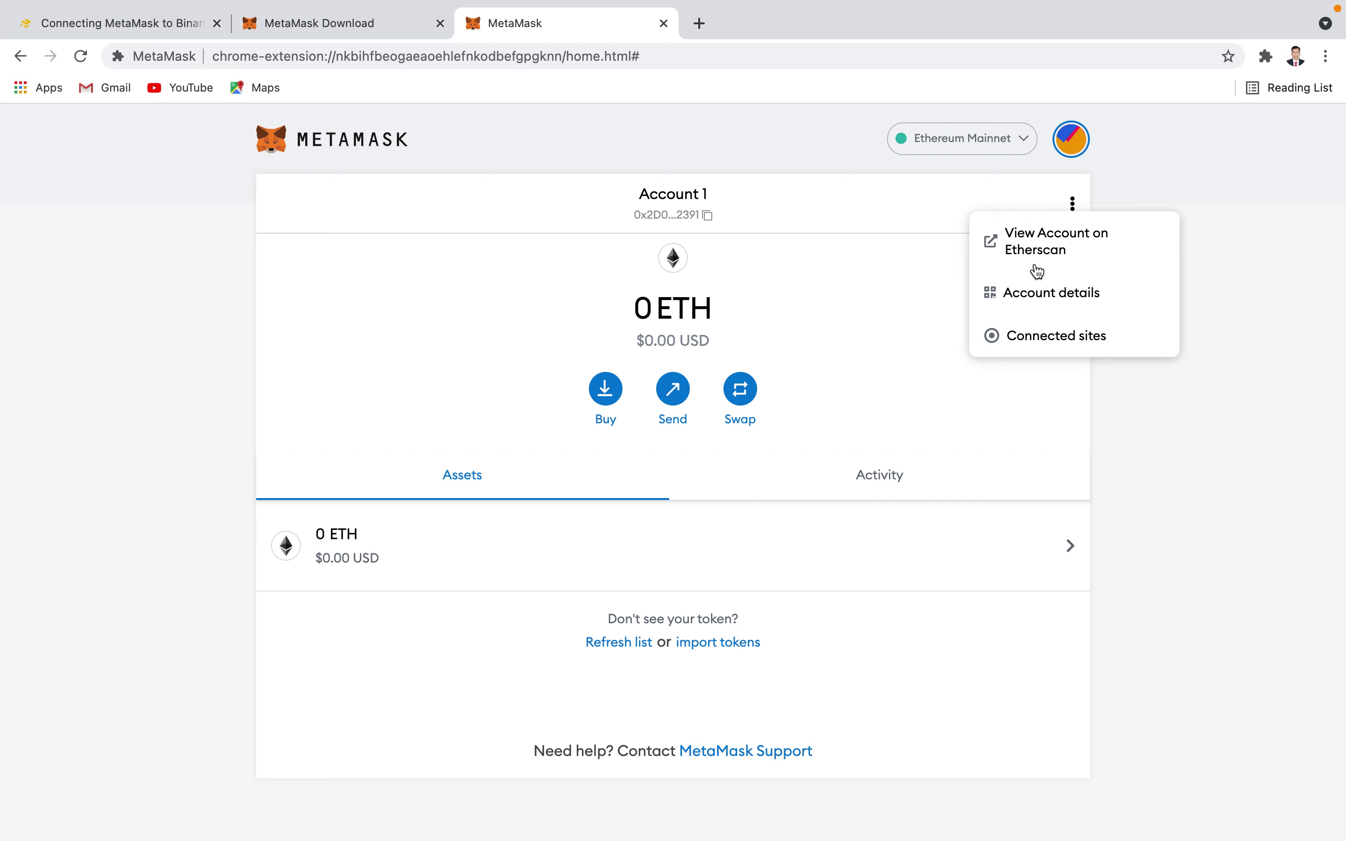
click(467, 256)
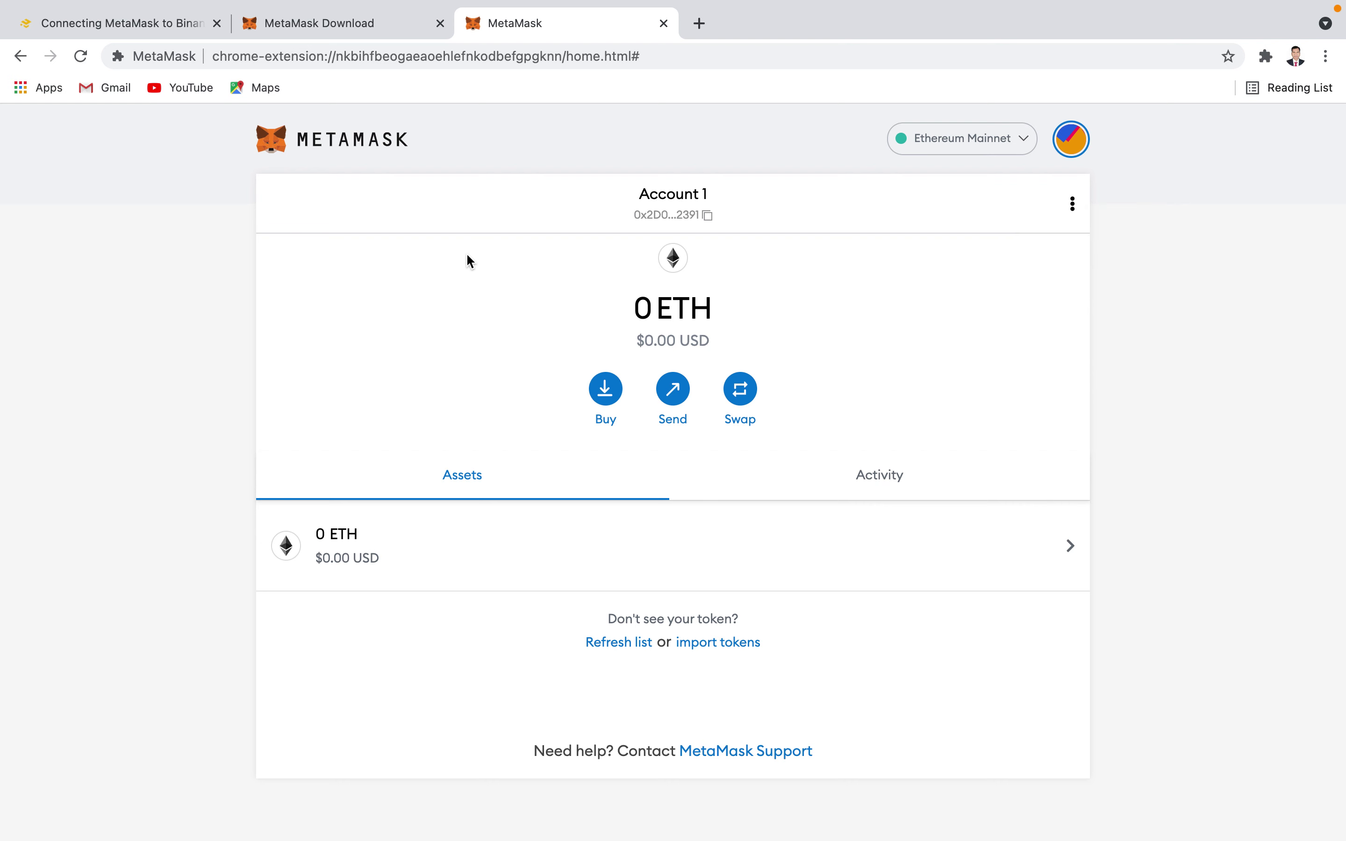
click(883, 479)
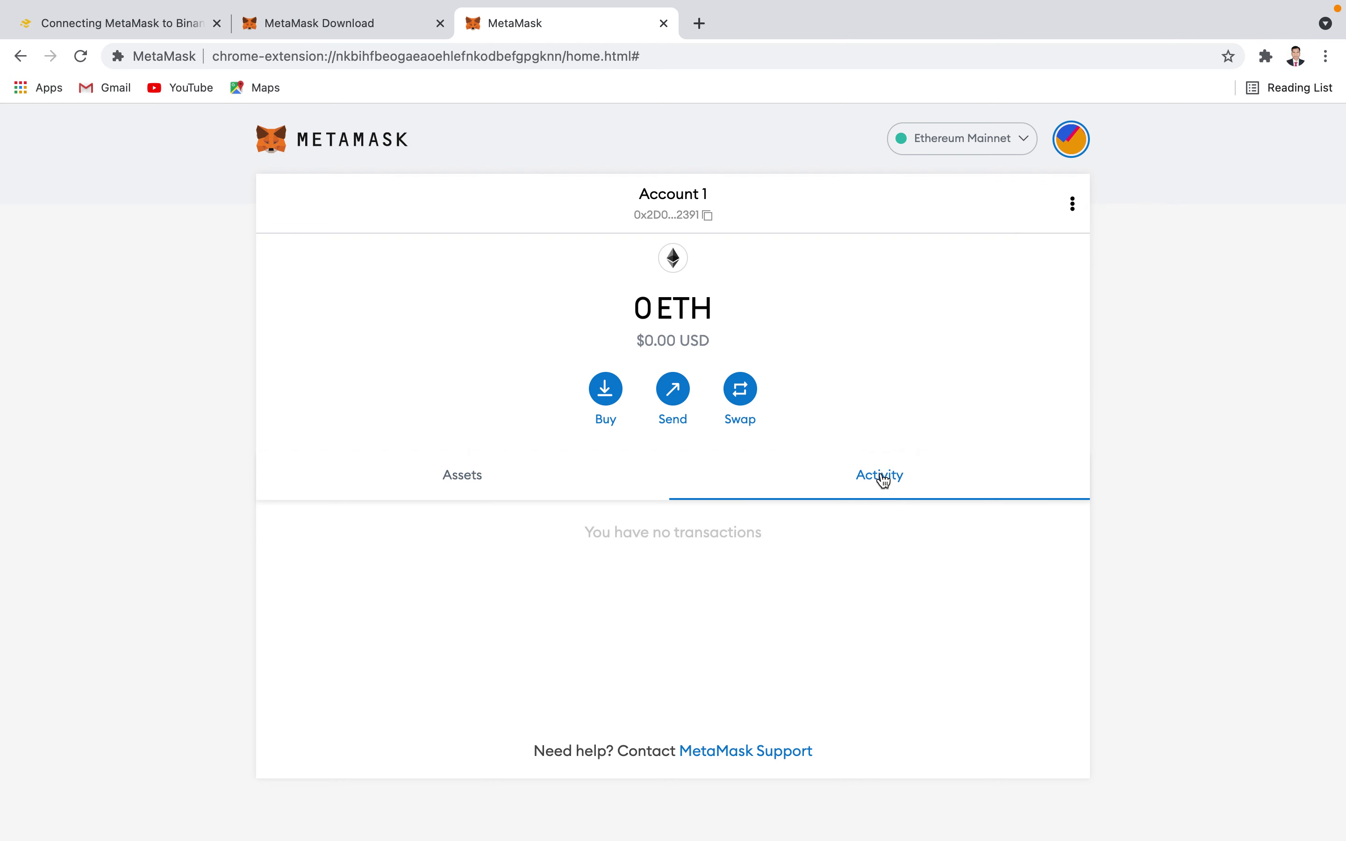
click(462, 481)
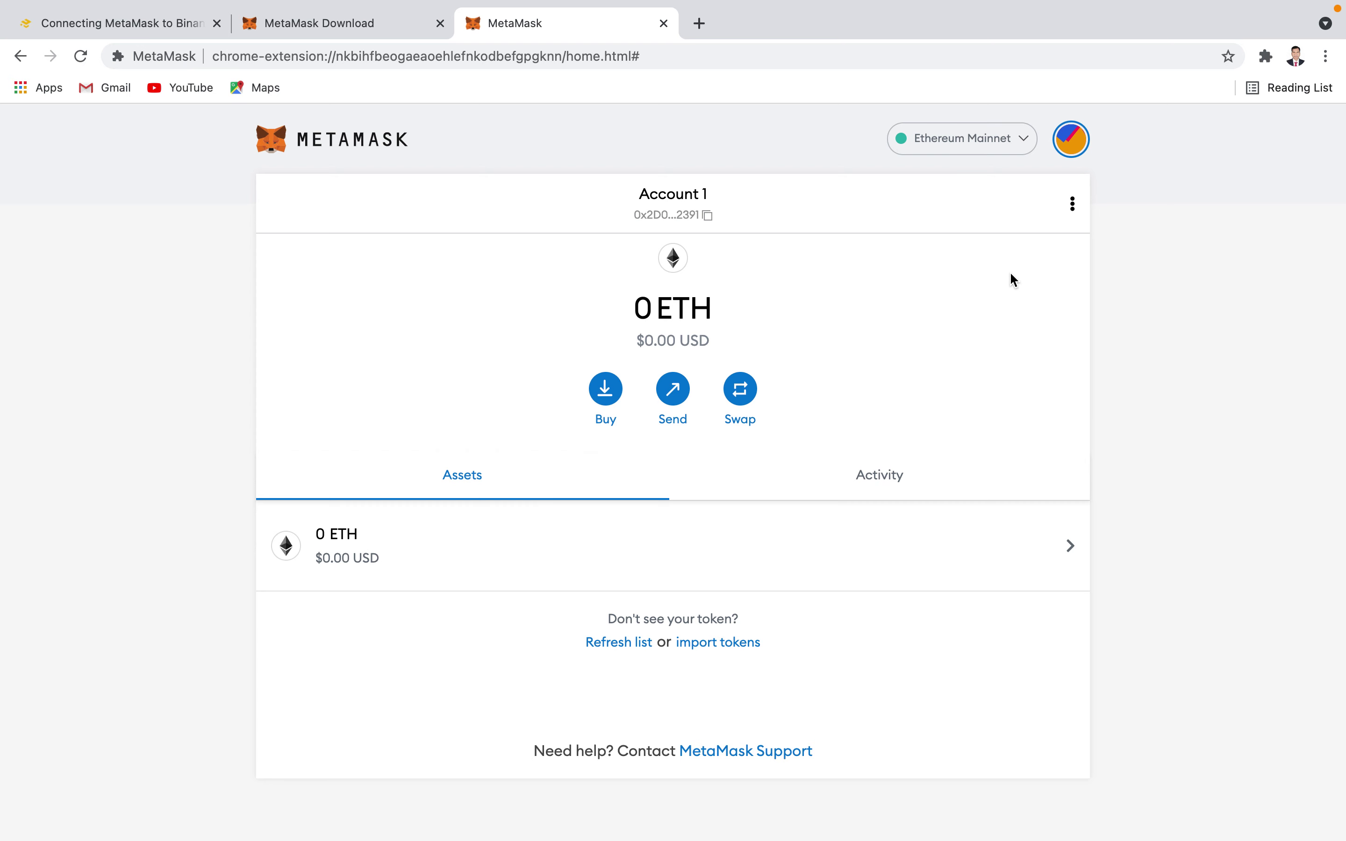
click(1028, 143)
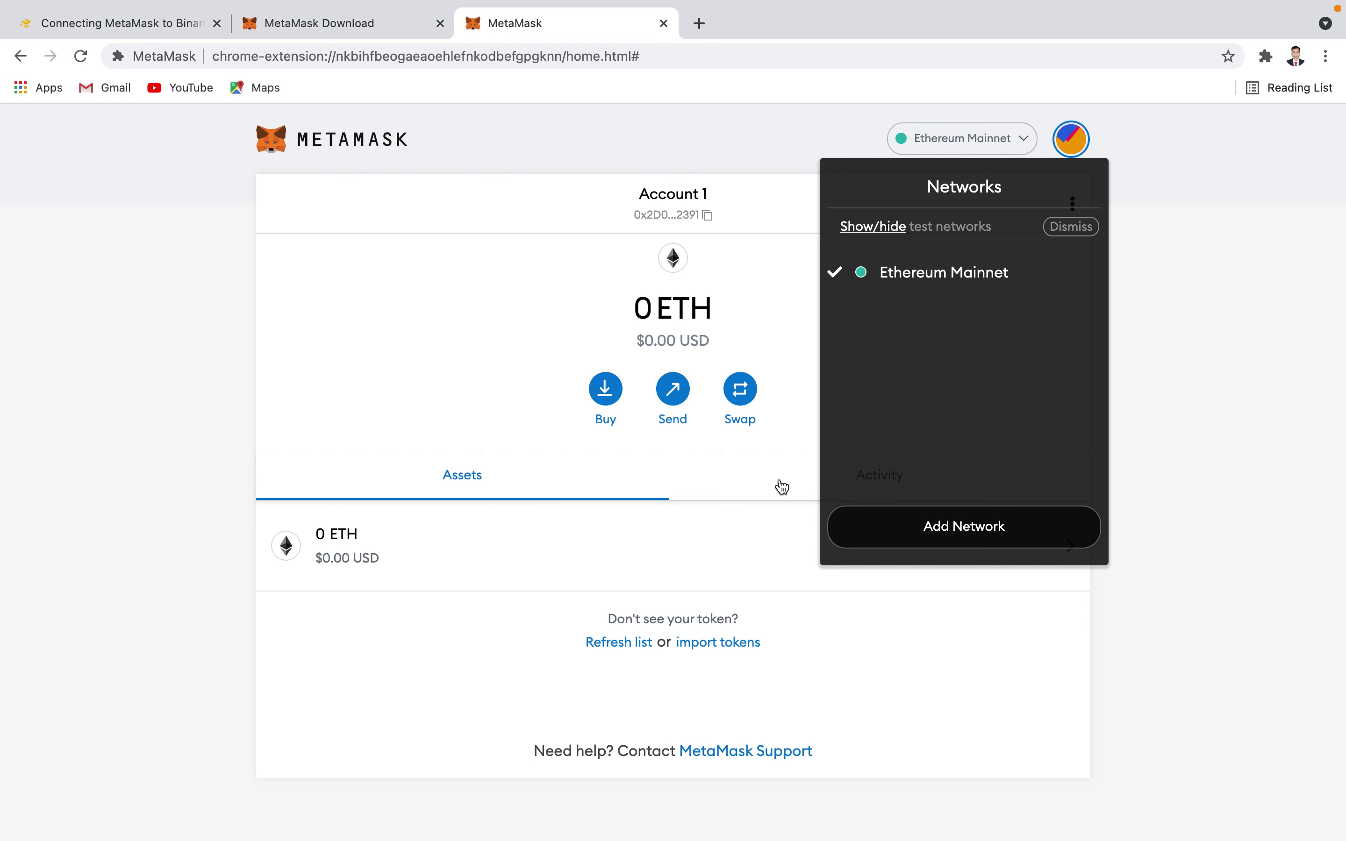
- Reopen the networks list and start adding a custom network via the Add a network form
click(370, 356)
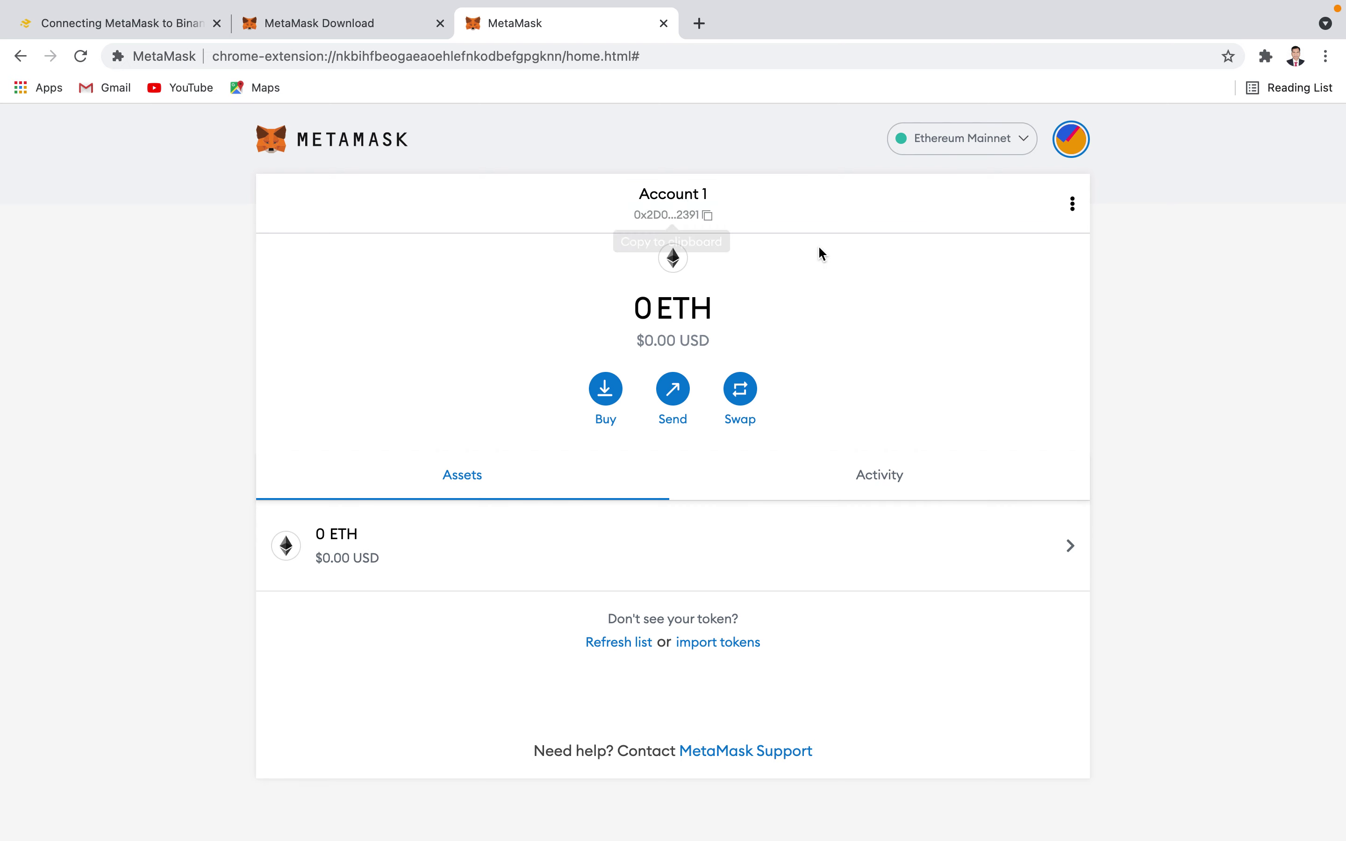
click(1022, 139)
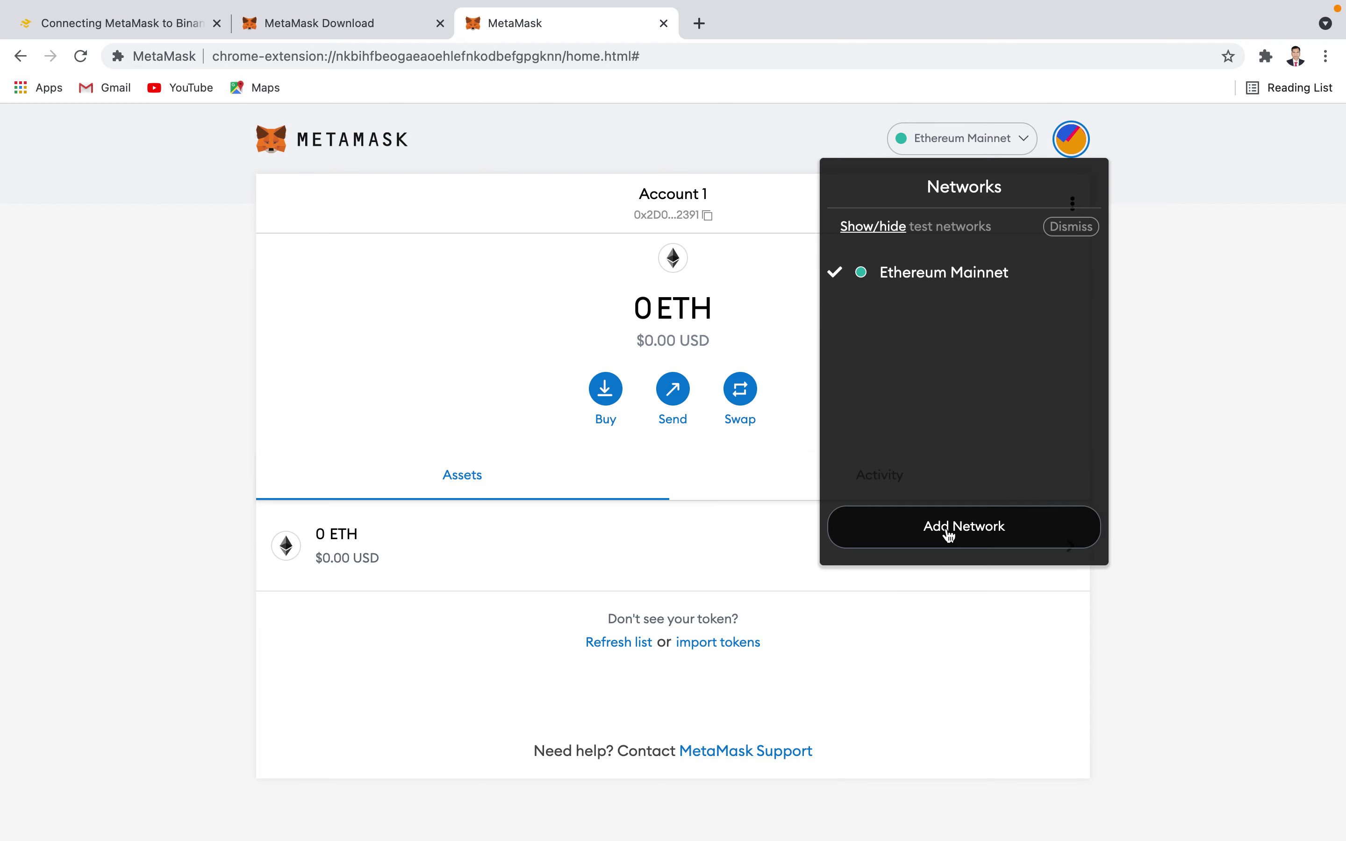
click(948, 530)
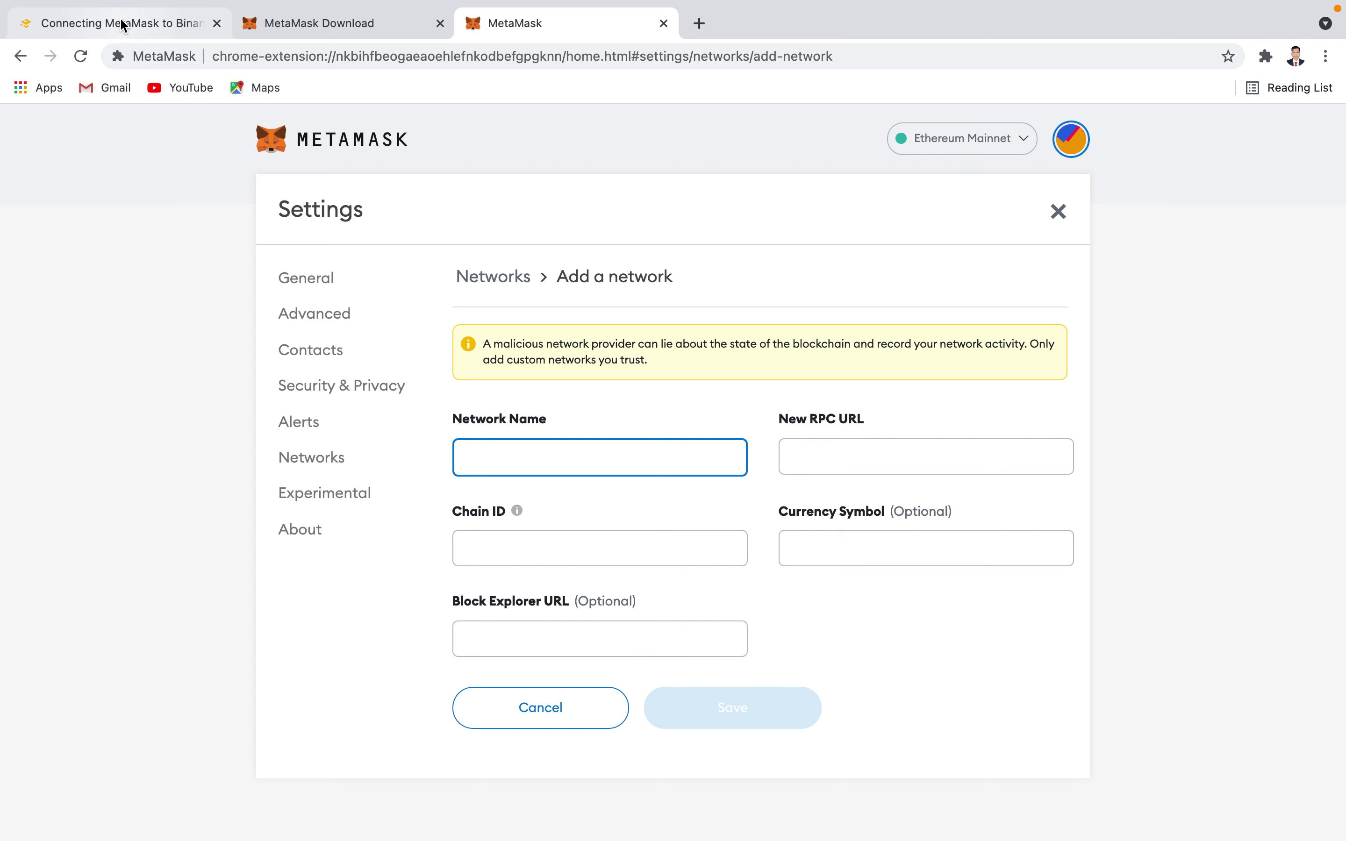
click(123, 25)
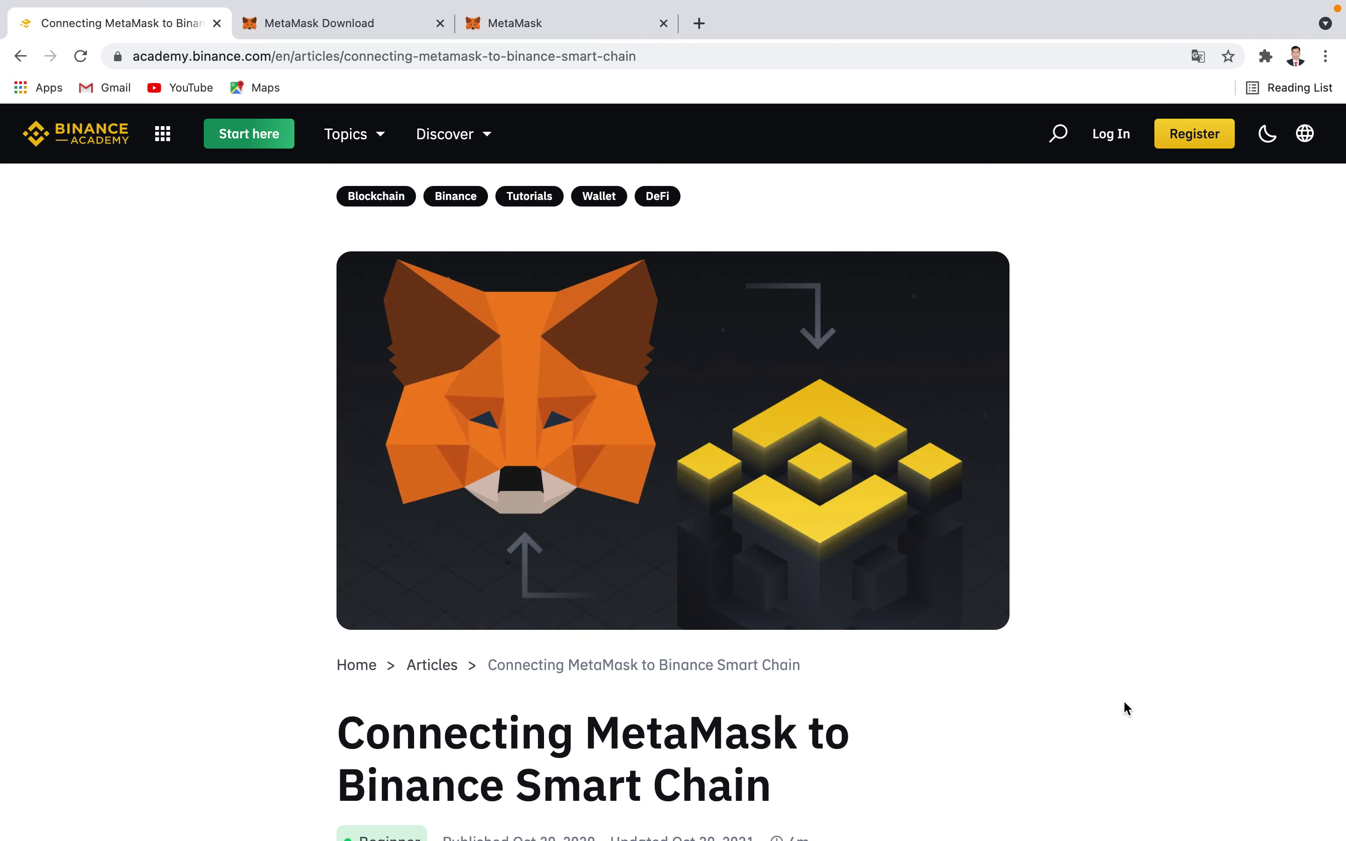
- Scroll the Binance Academy article to the Mainnet parameters and select the name 'Smart Chain'
scroll(1091, 713, down, 7)
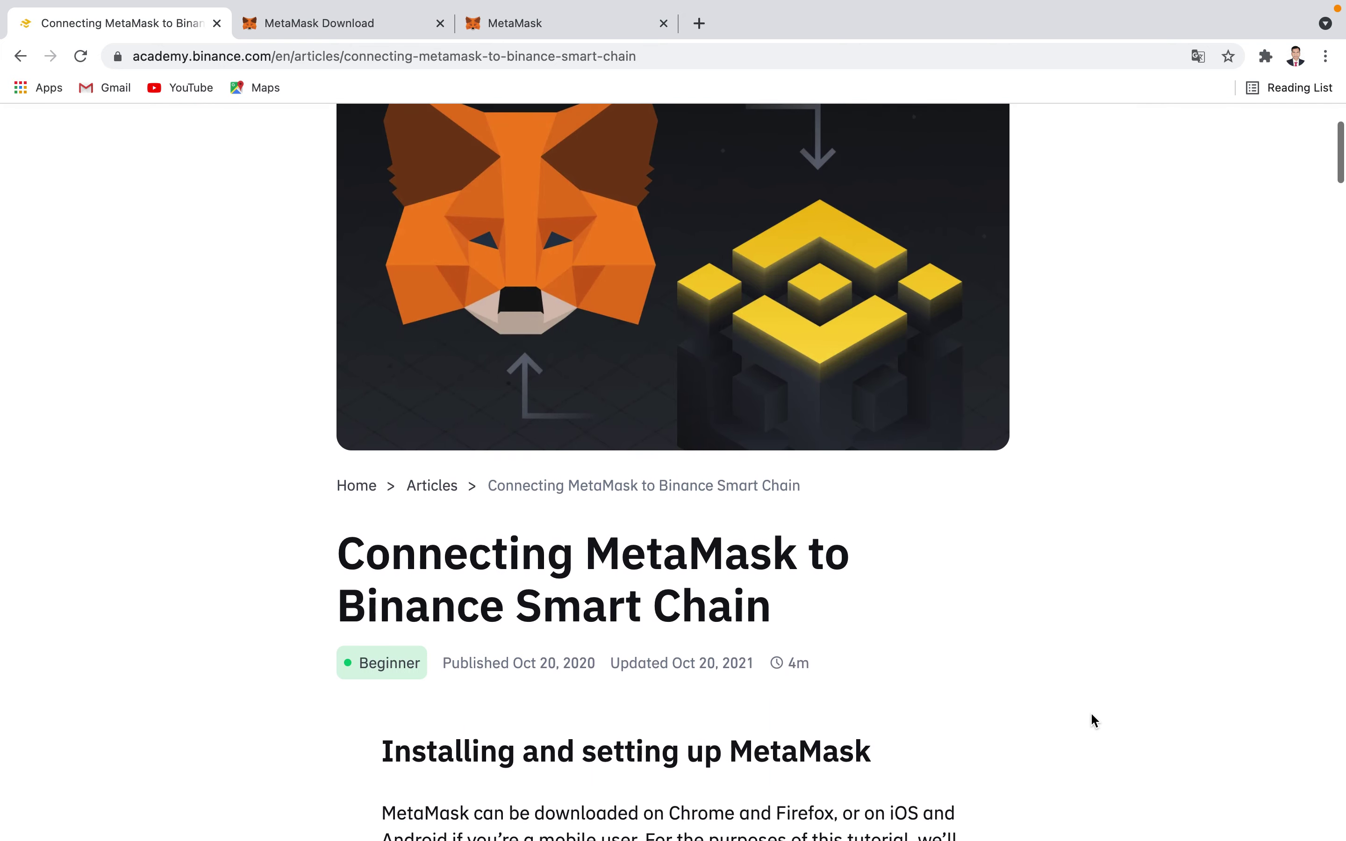
scroll(1090, 714, down, 16)
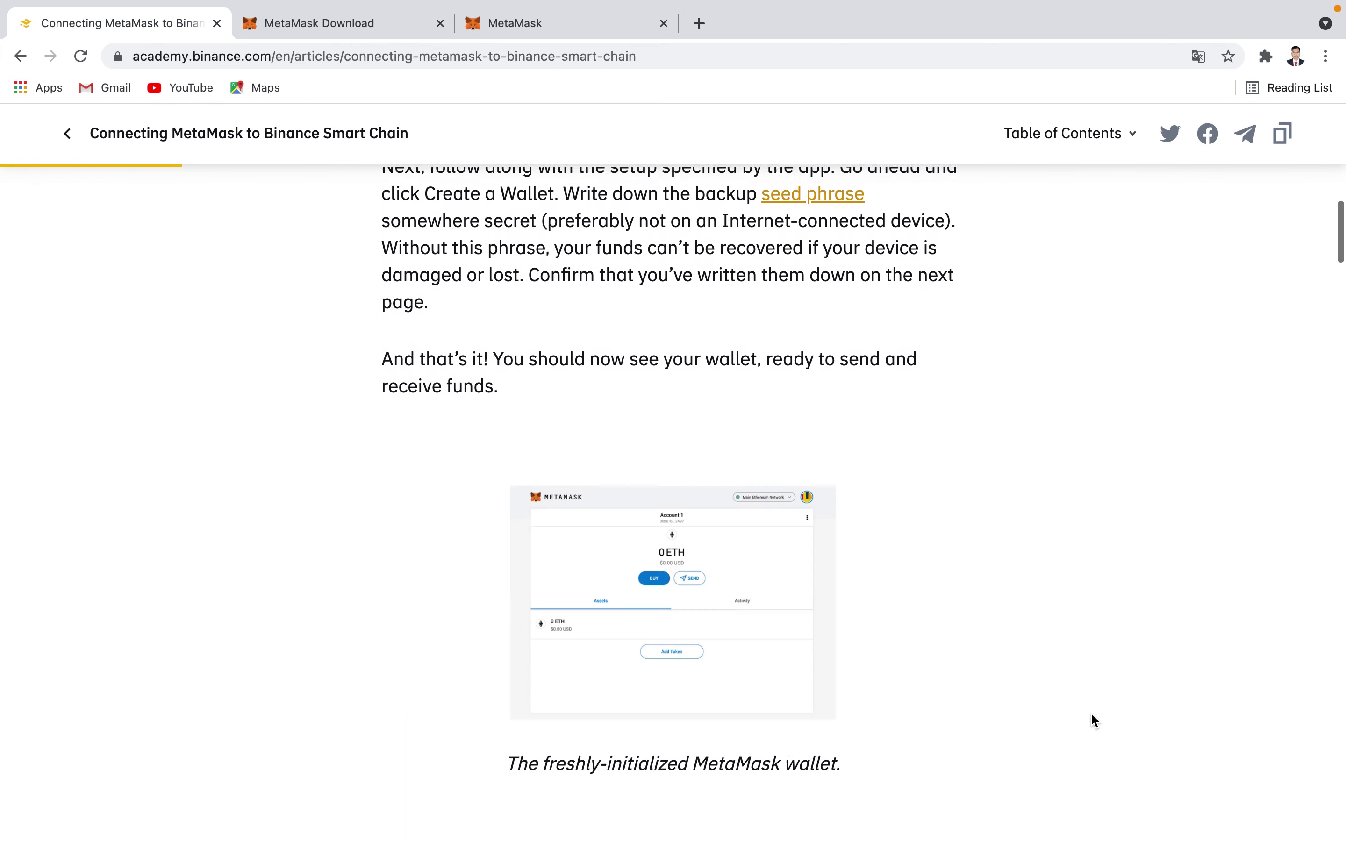
scroll(1090, 714, down, 7)
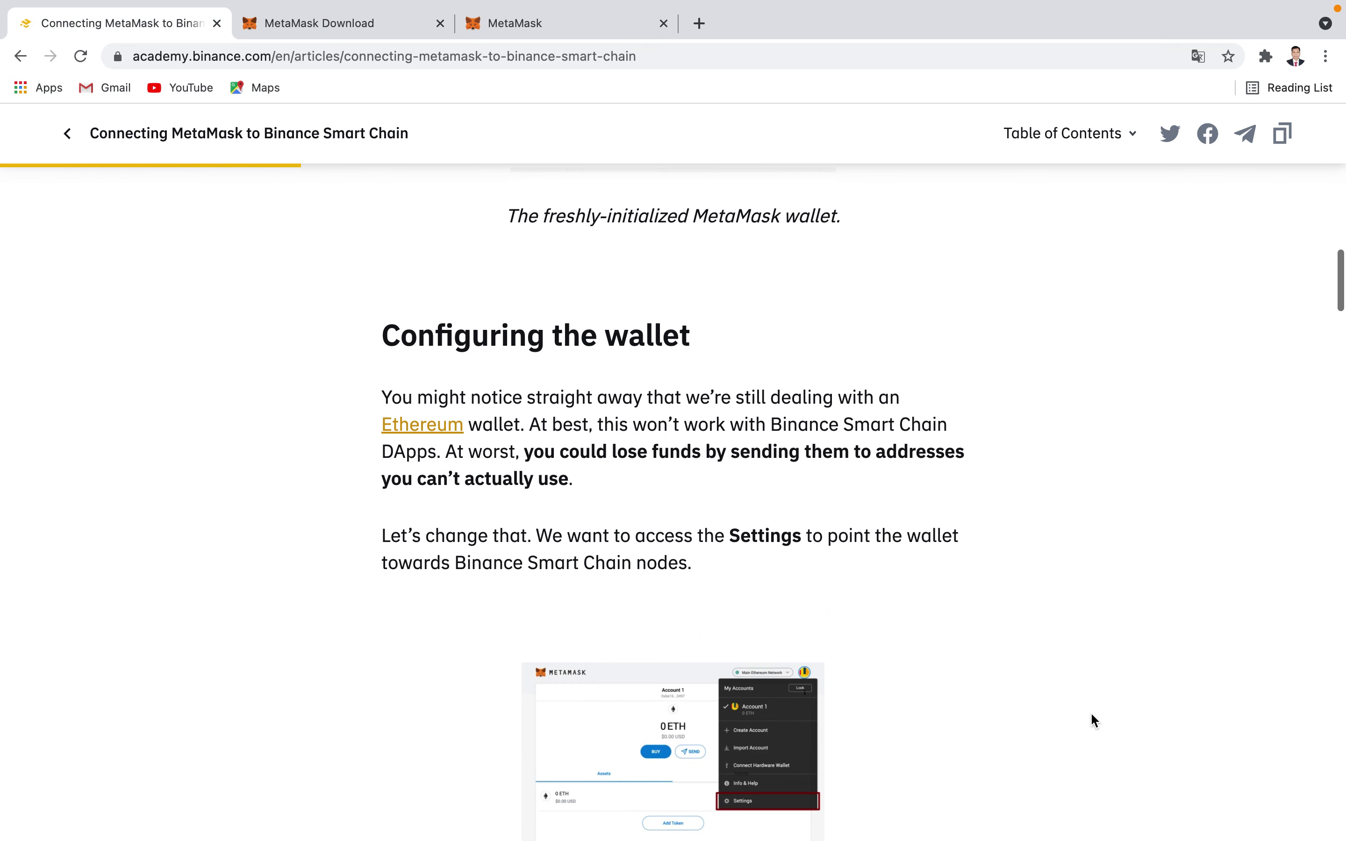
scroll(1091, 715, down, 4)
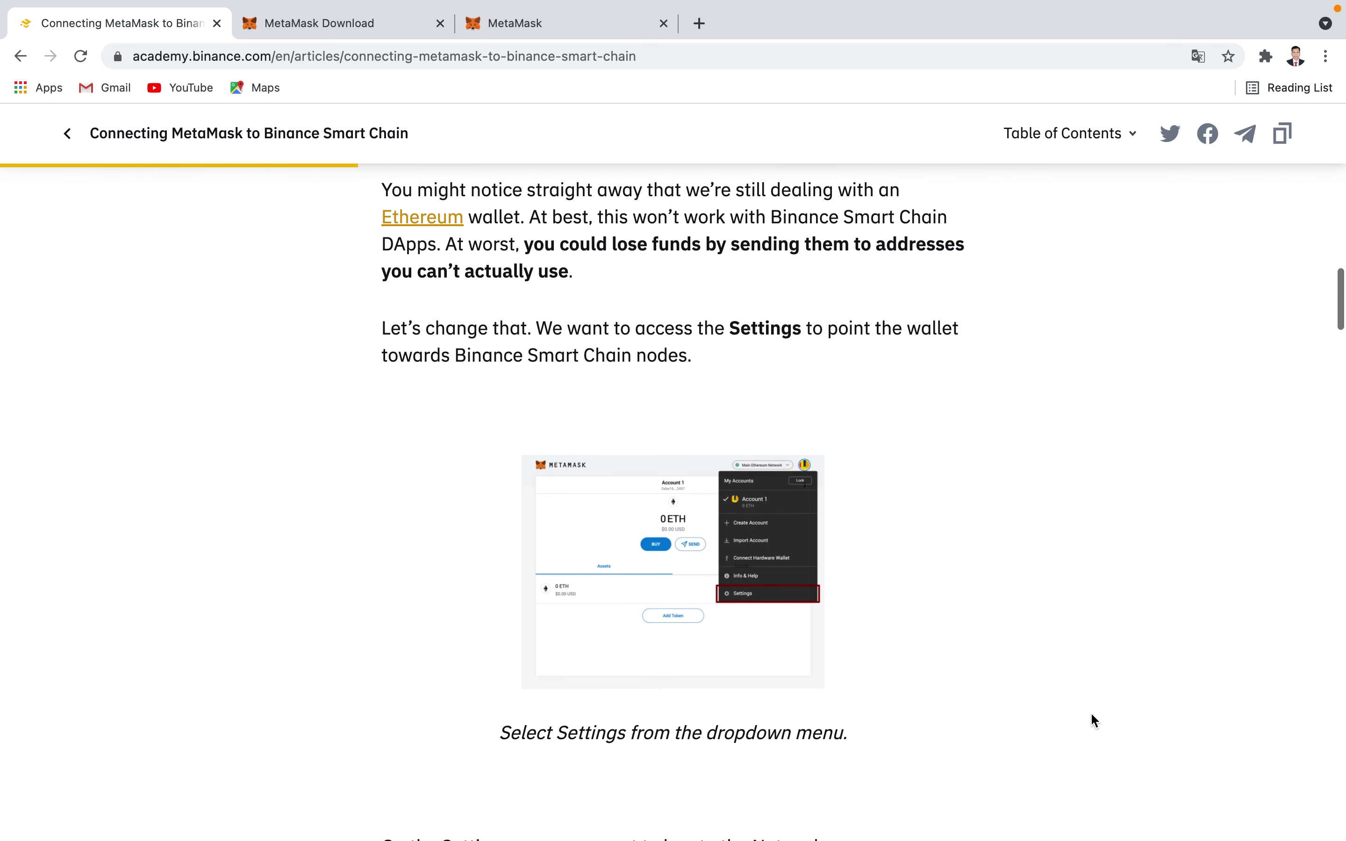
scroll(1091, 713, down, 1)
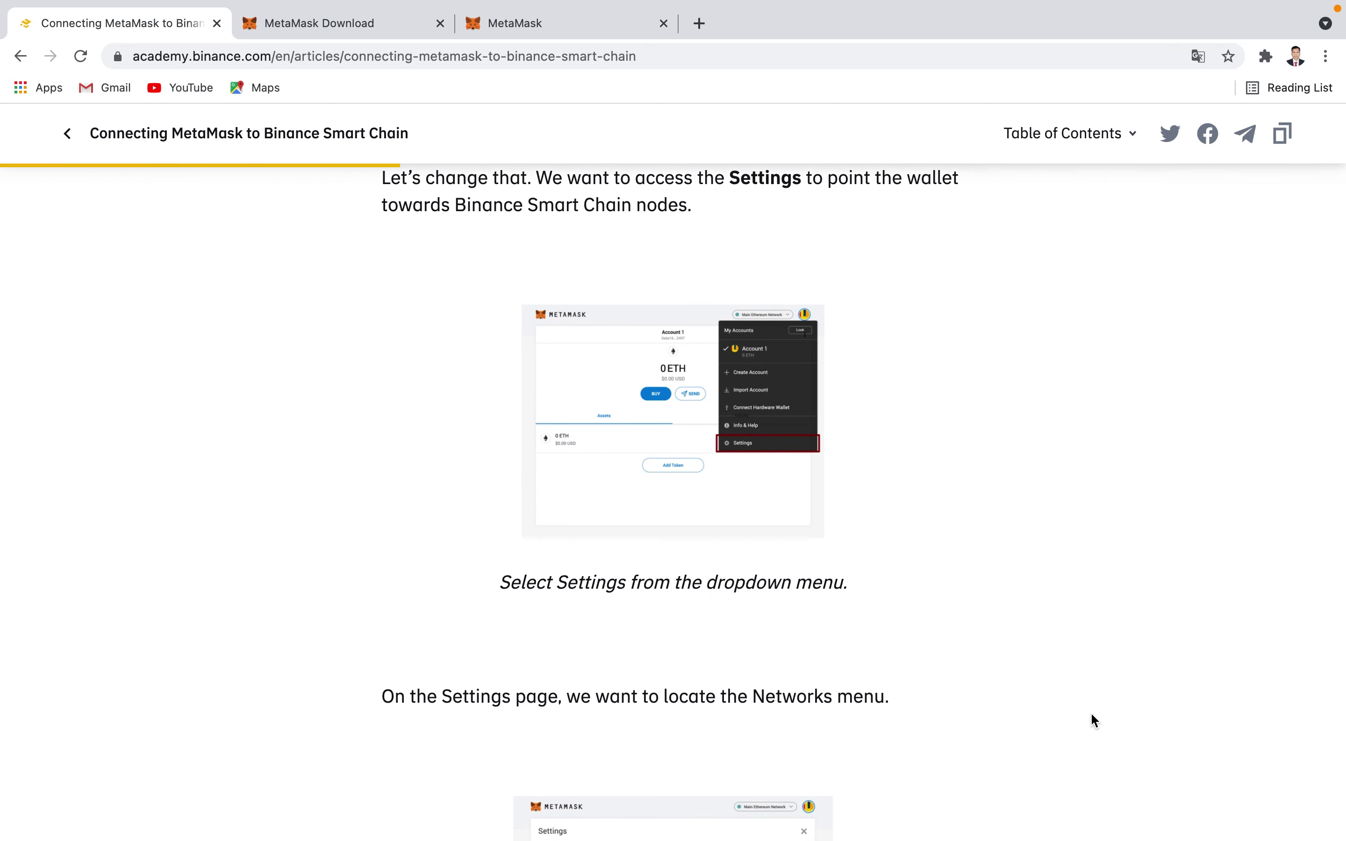
scroll(1090, 714, down, 1)
scroll(1091, 715, down, 12)
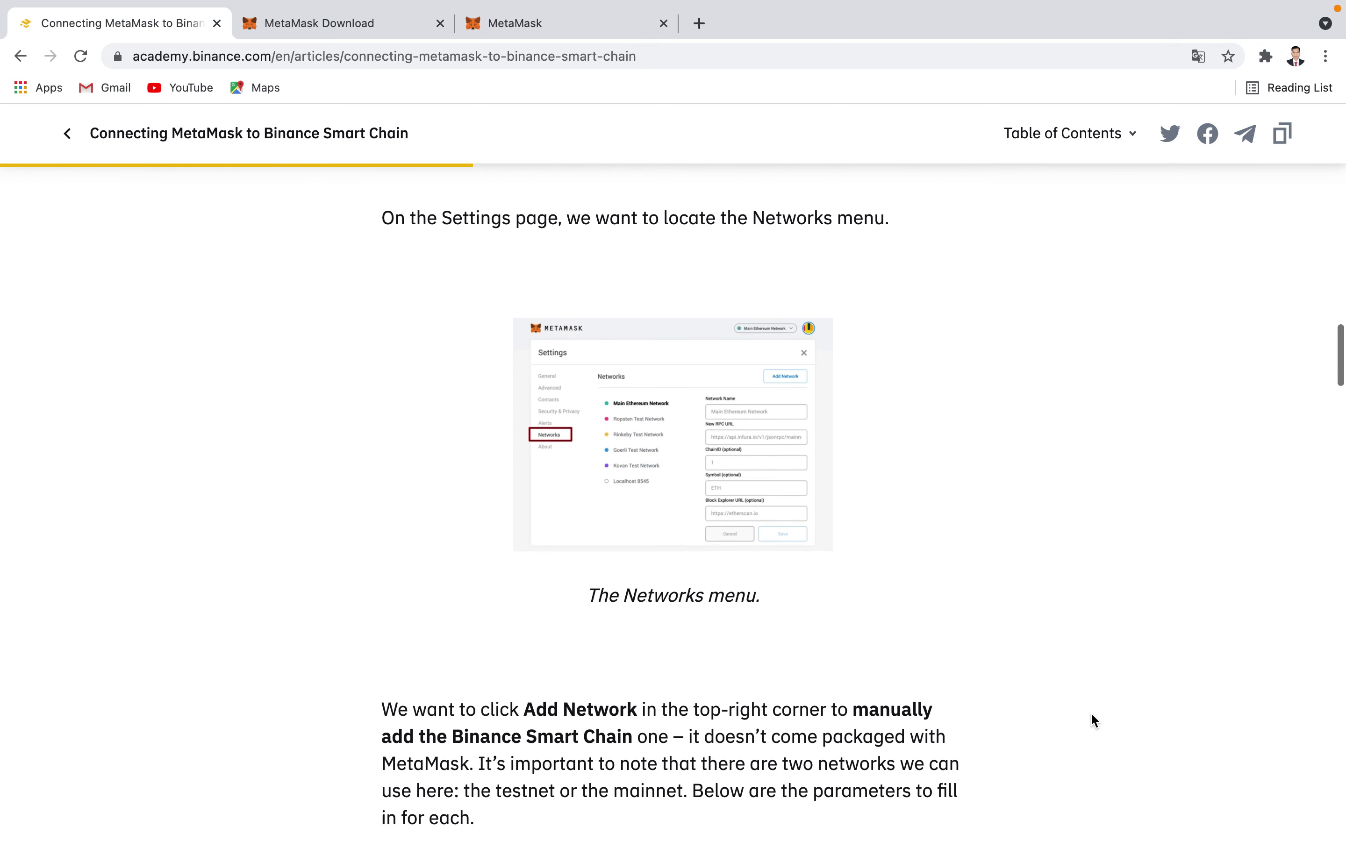
scroll(1090, 712, down, 5)
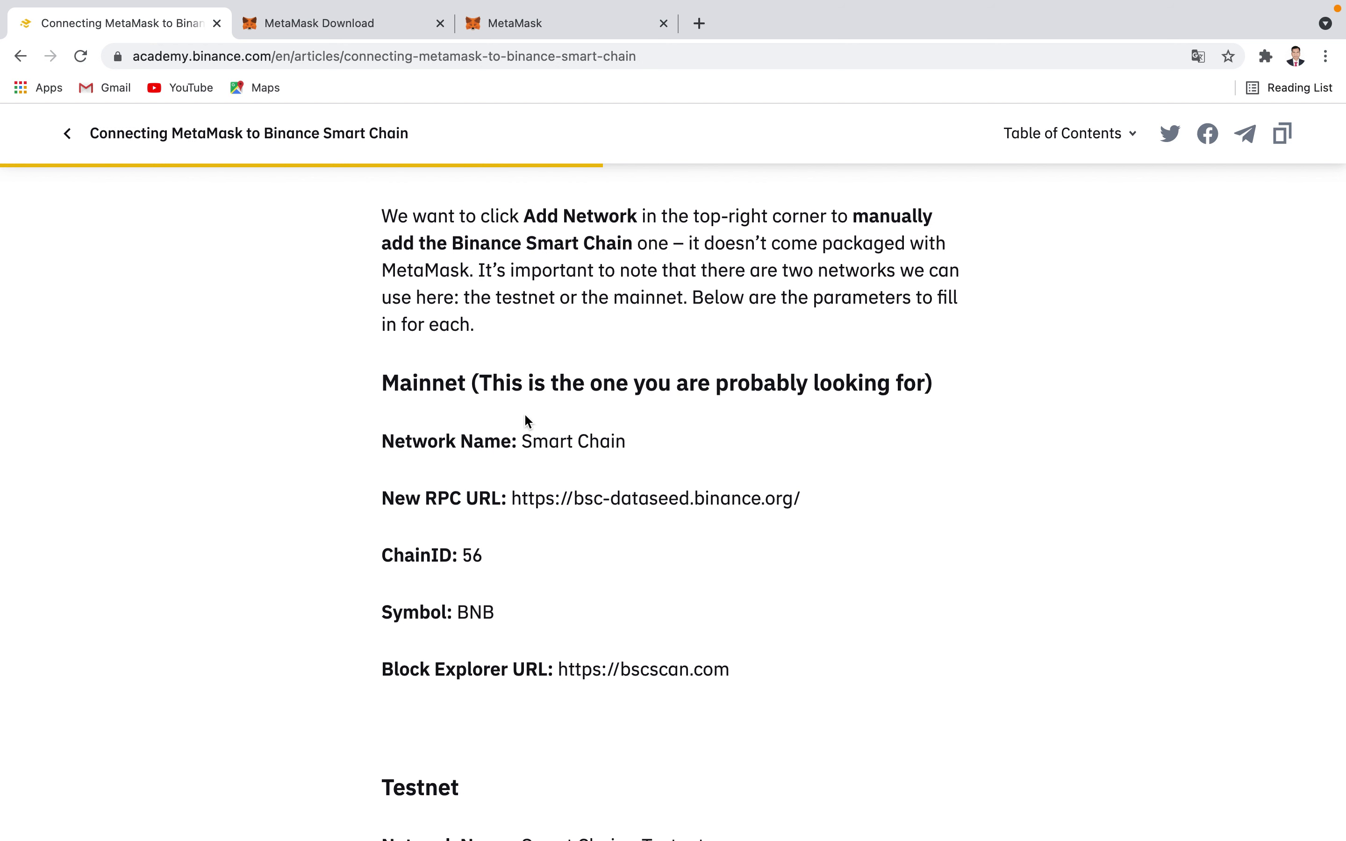
drag(523, 441, 666, 452)
key(super+c)
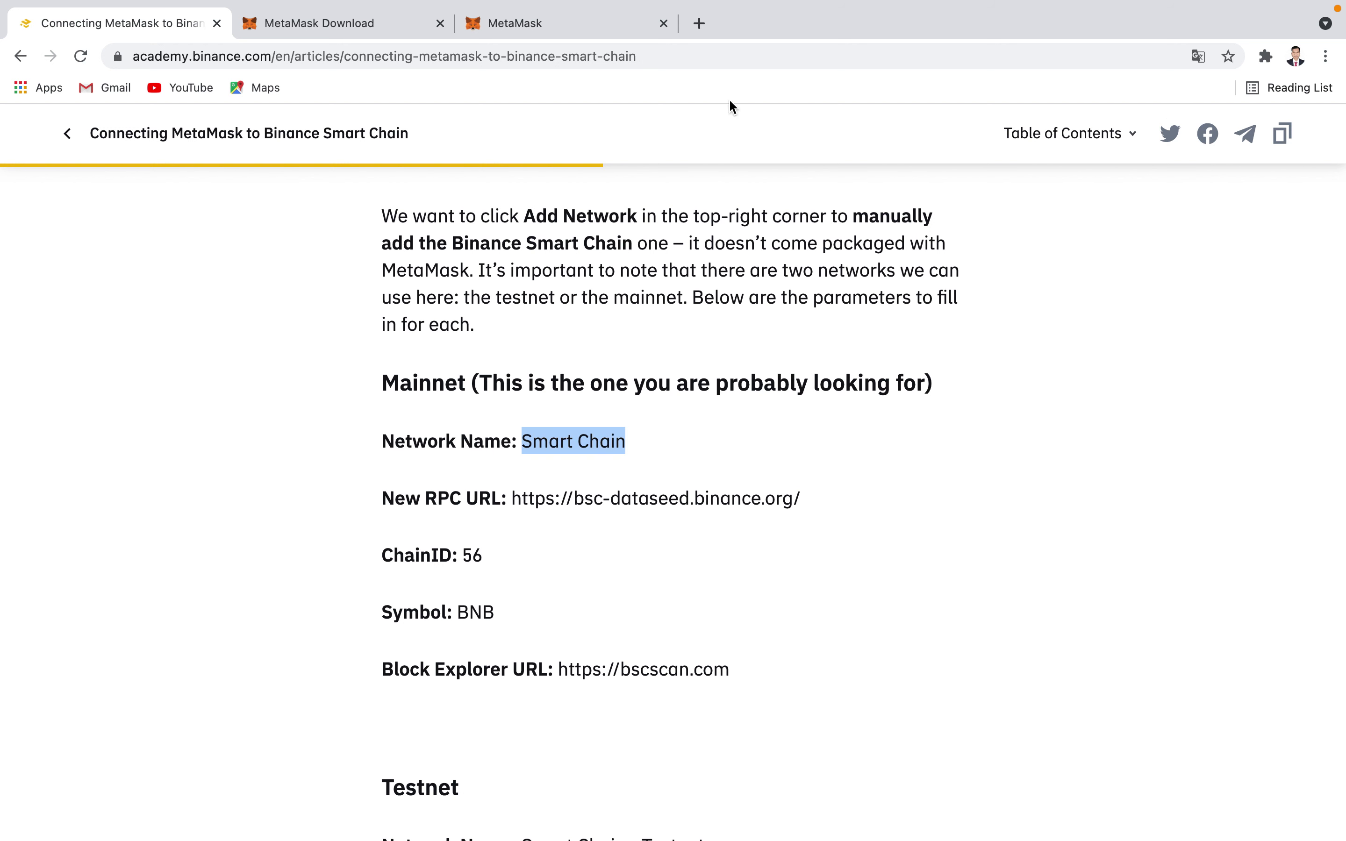
click(544, 27)
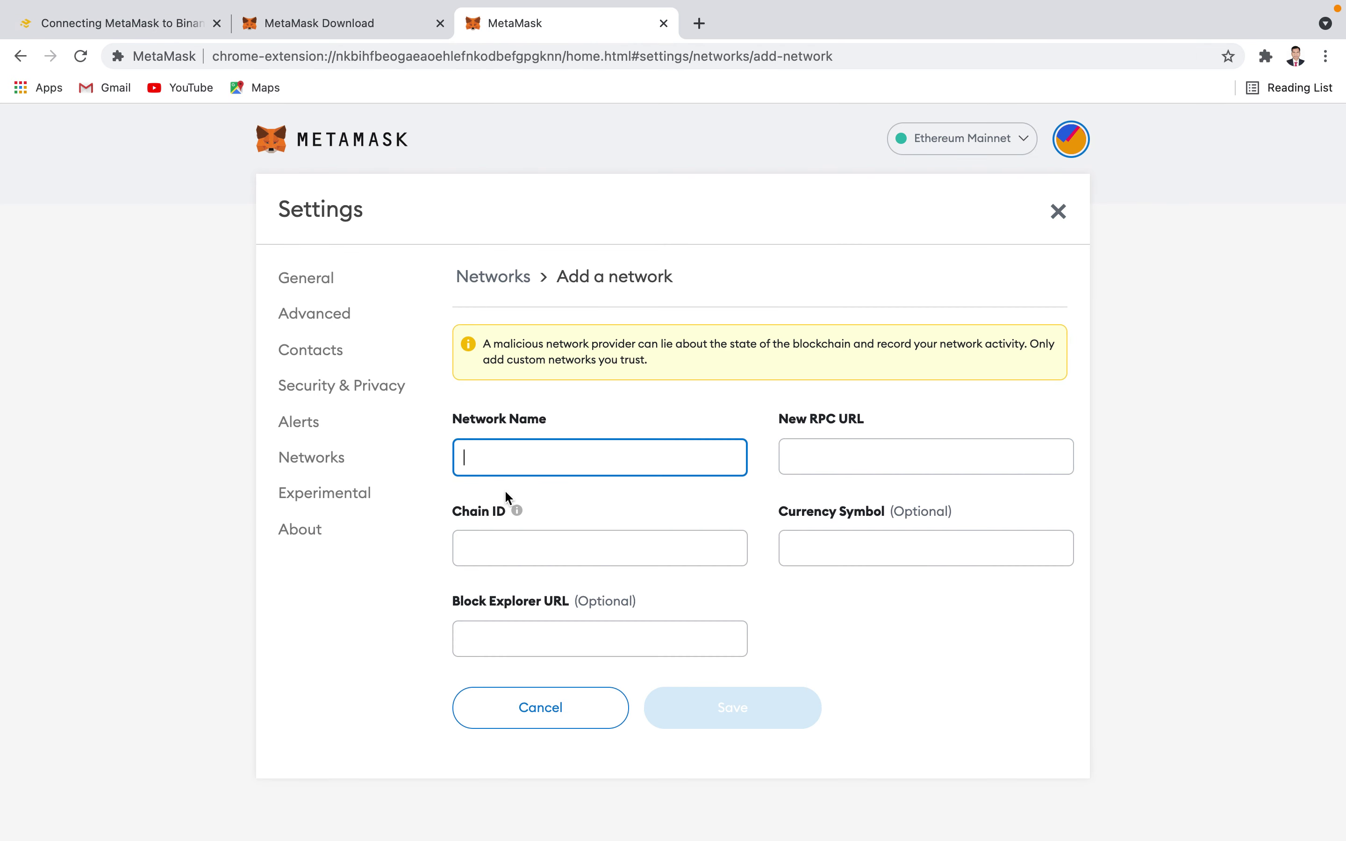
- Paste 'Smart Chain' as the network name and the article's mainnet RPC URL into the form
key(super+v)
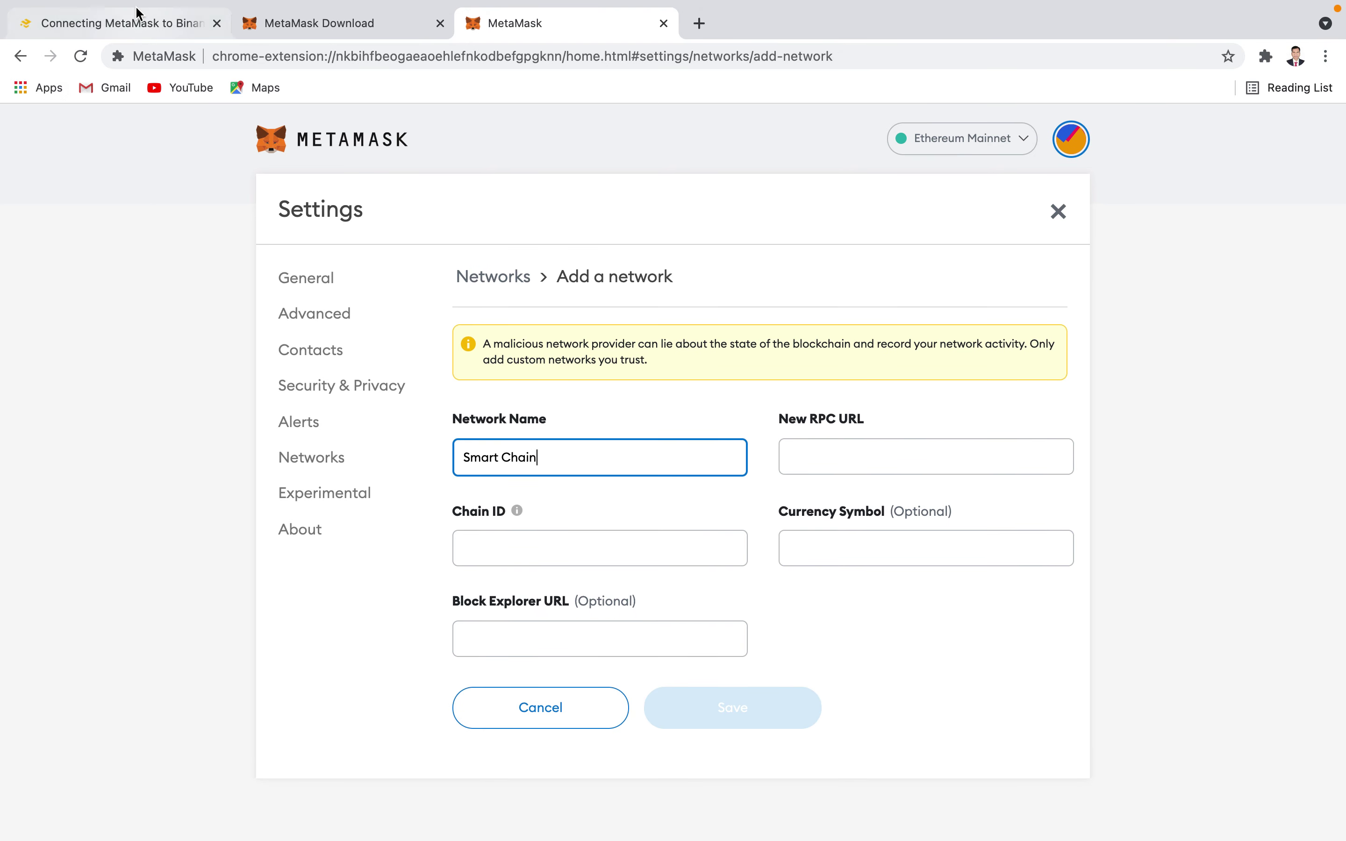
click(137, 23)
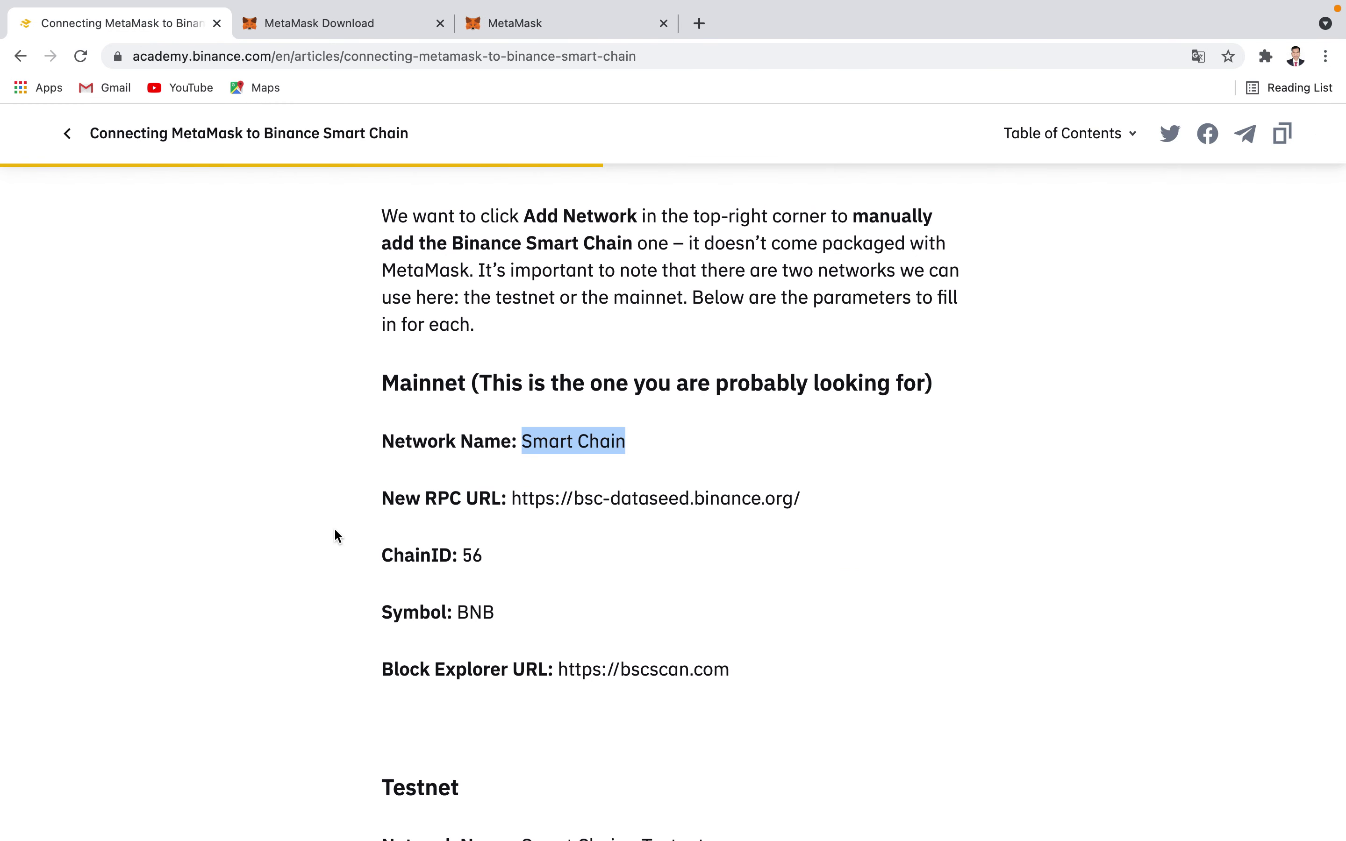
drag(512, 500, 761, 532)
key(super+c)
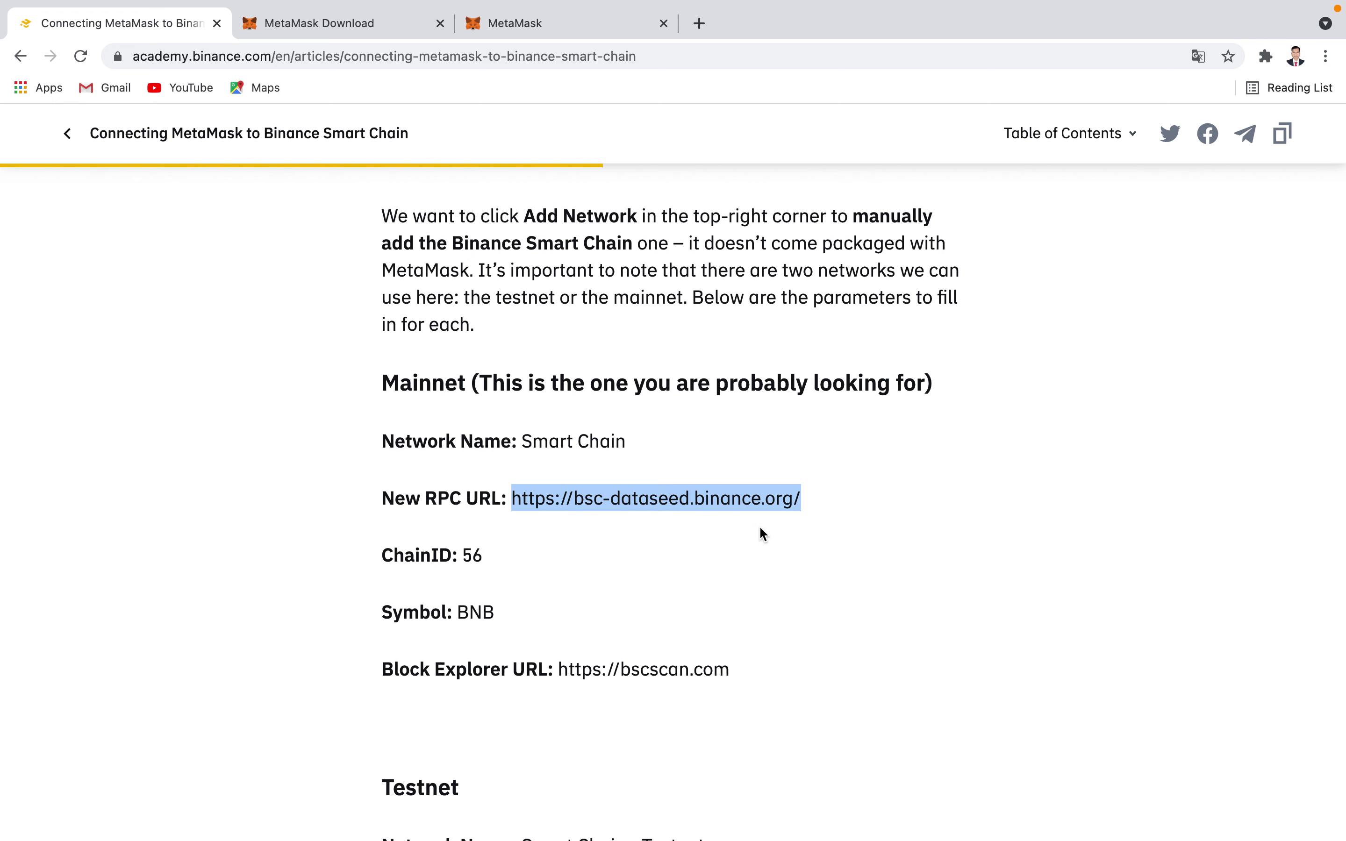
click(561, 28)
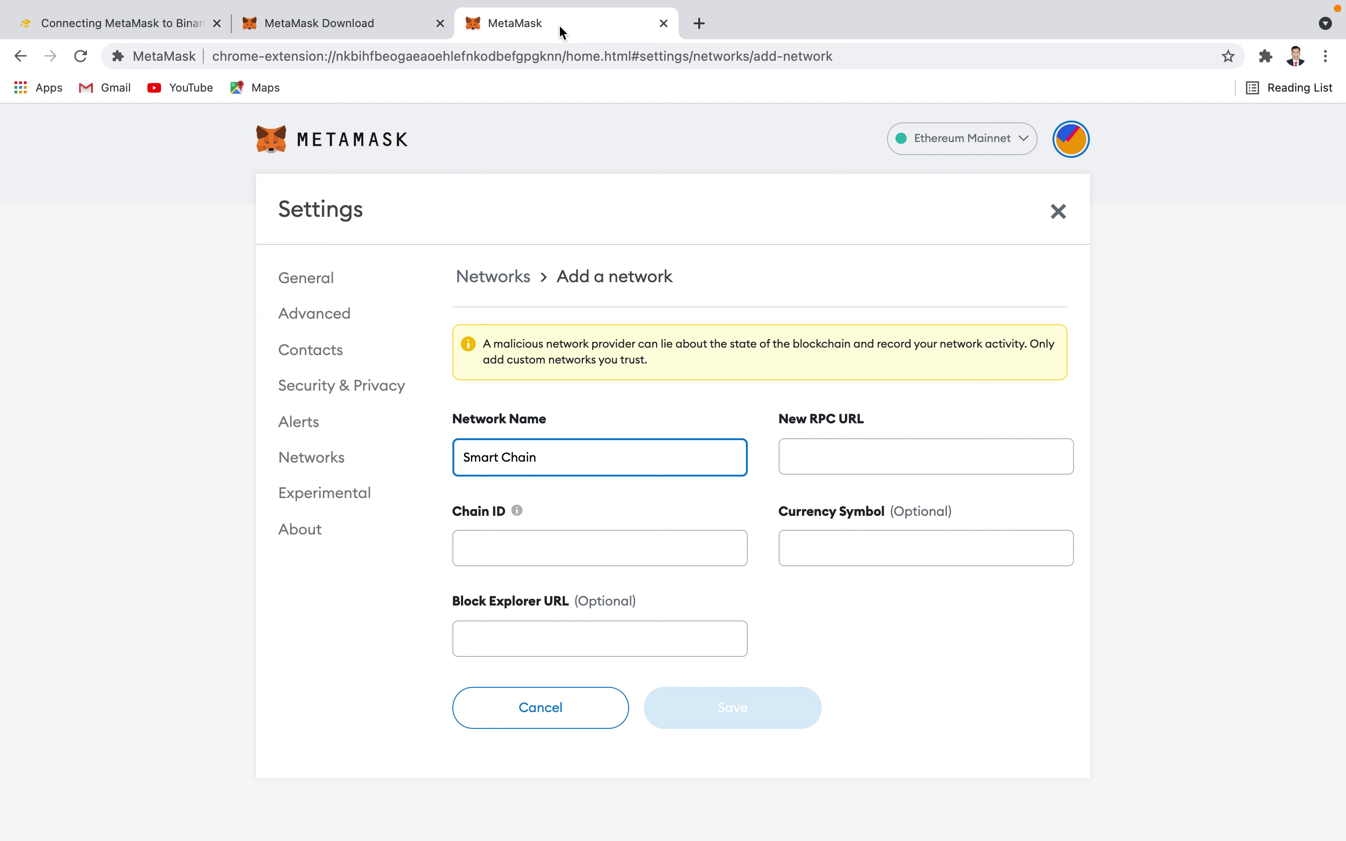
click(836, 460)
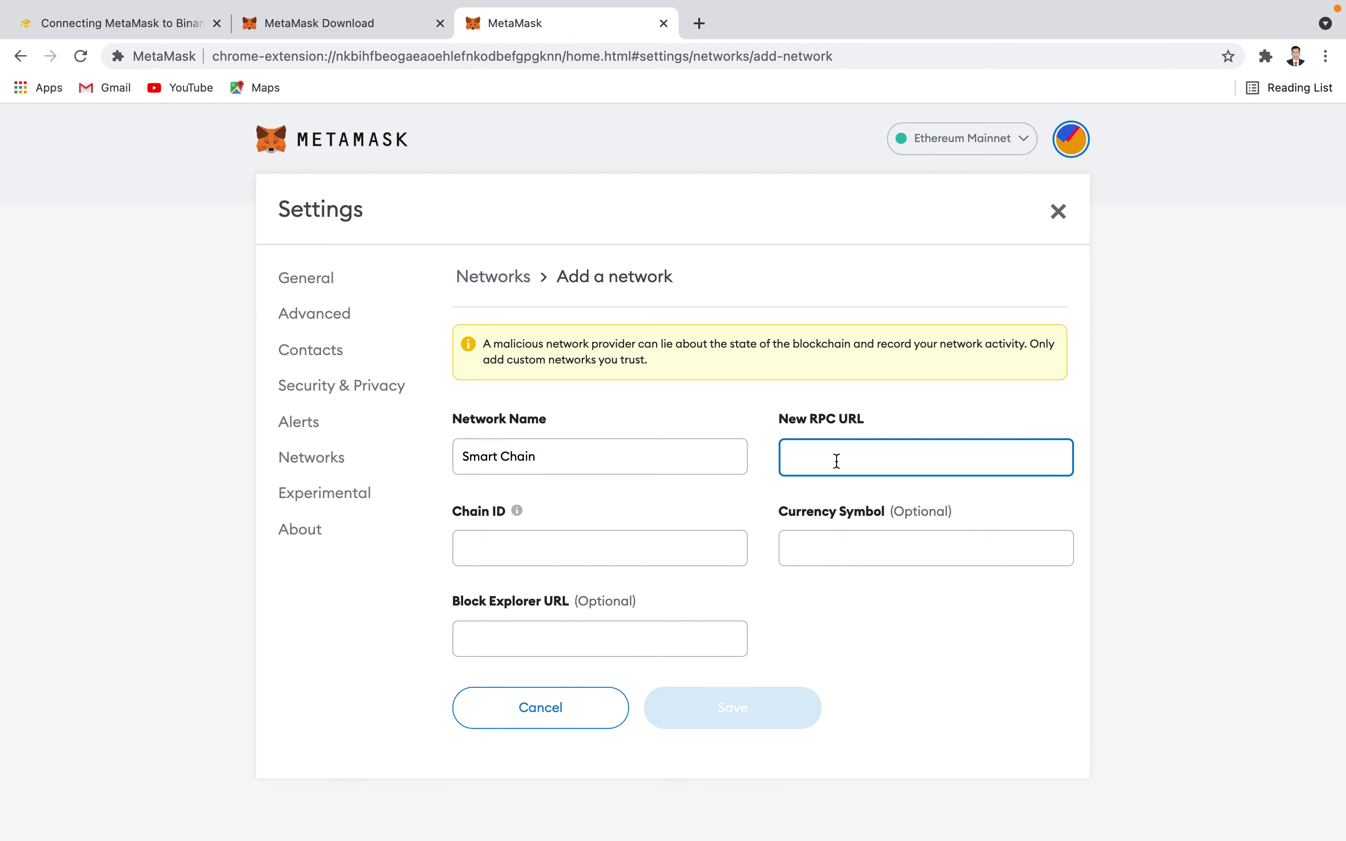
key(super+v)
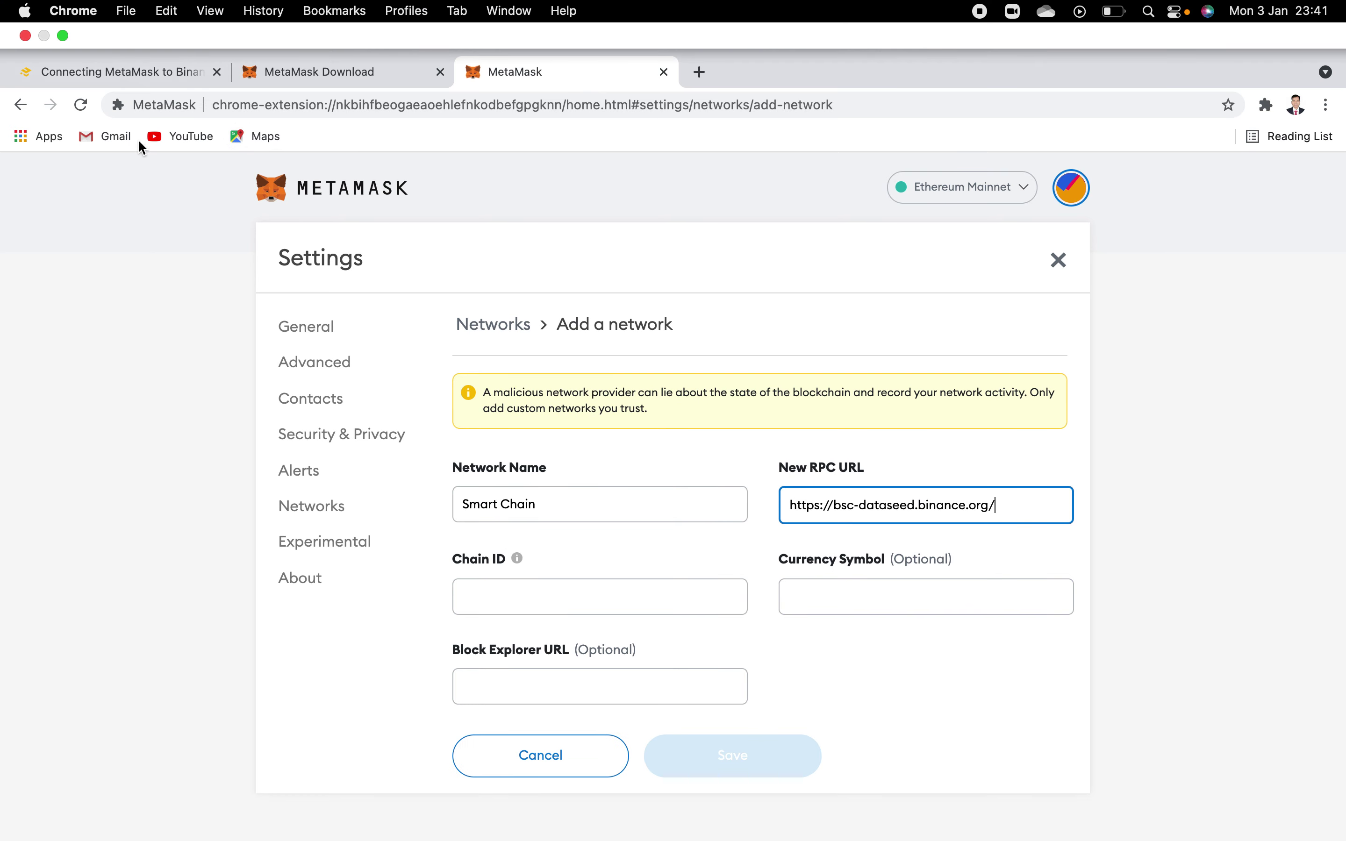
- Copy the chain ID 56 from the article into the Chain ID field
click(130, 23)
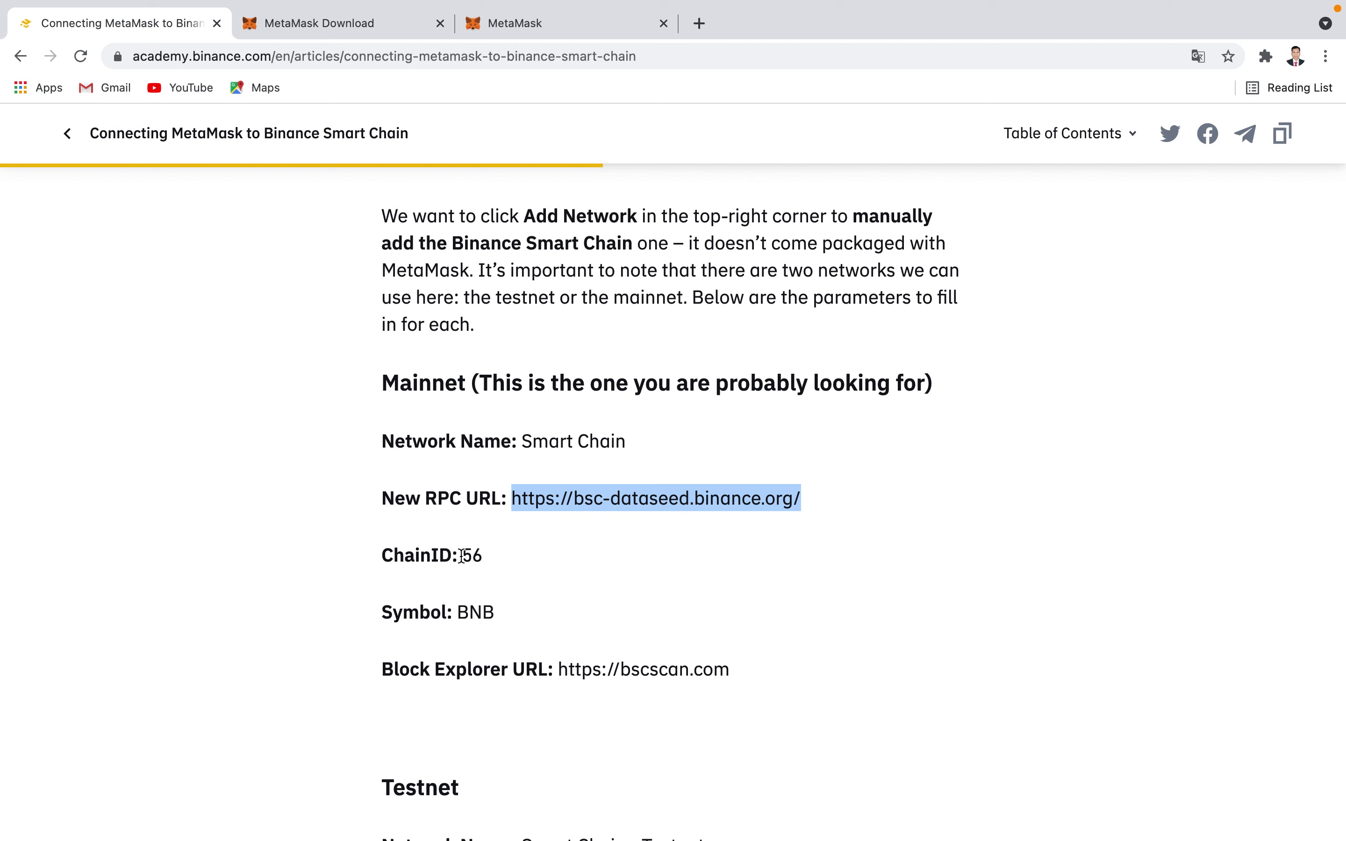
drag(462, 555, 510, 572)
key(super+c)
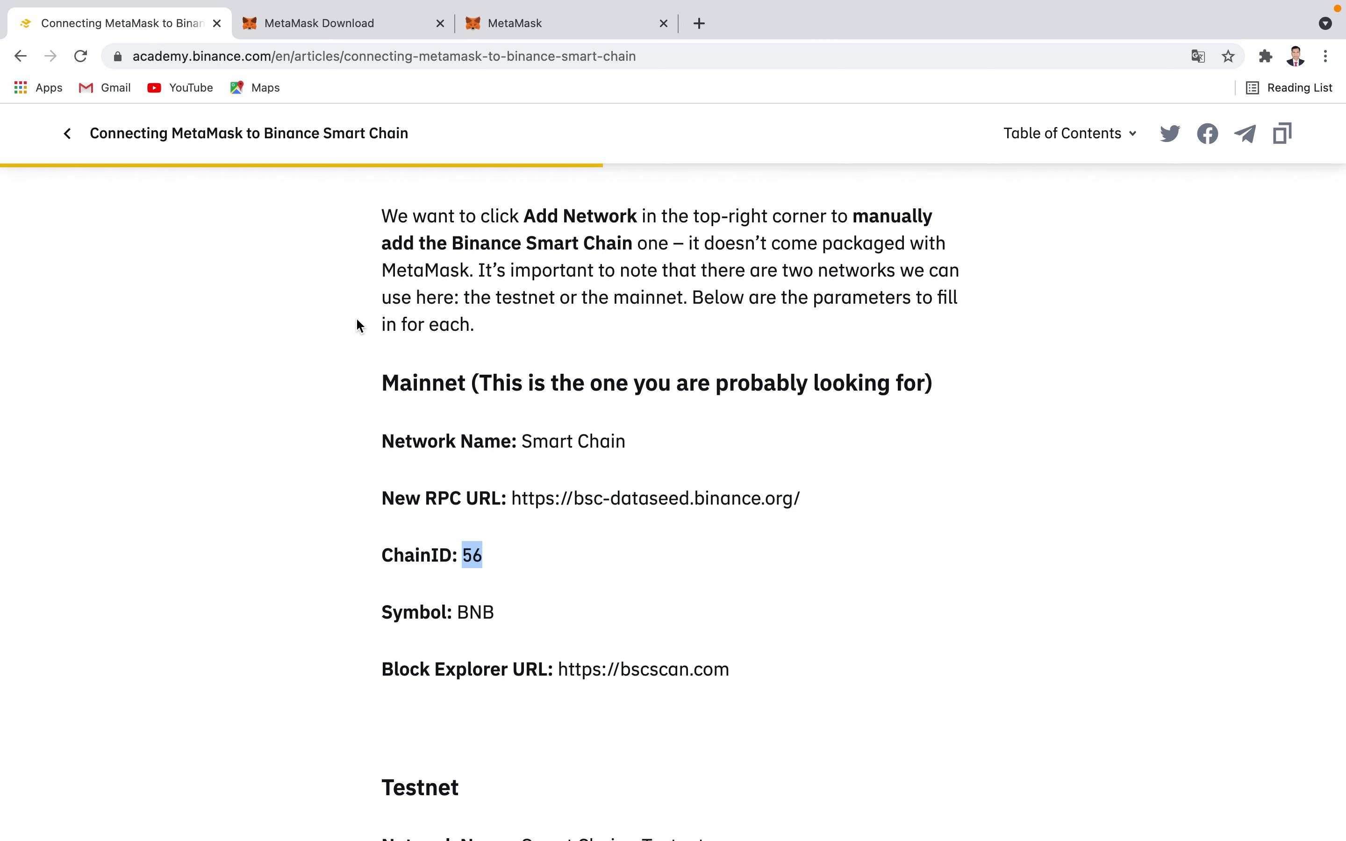
click(512, 23)
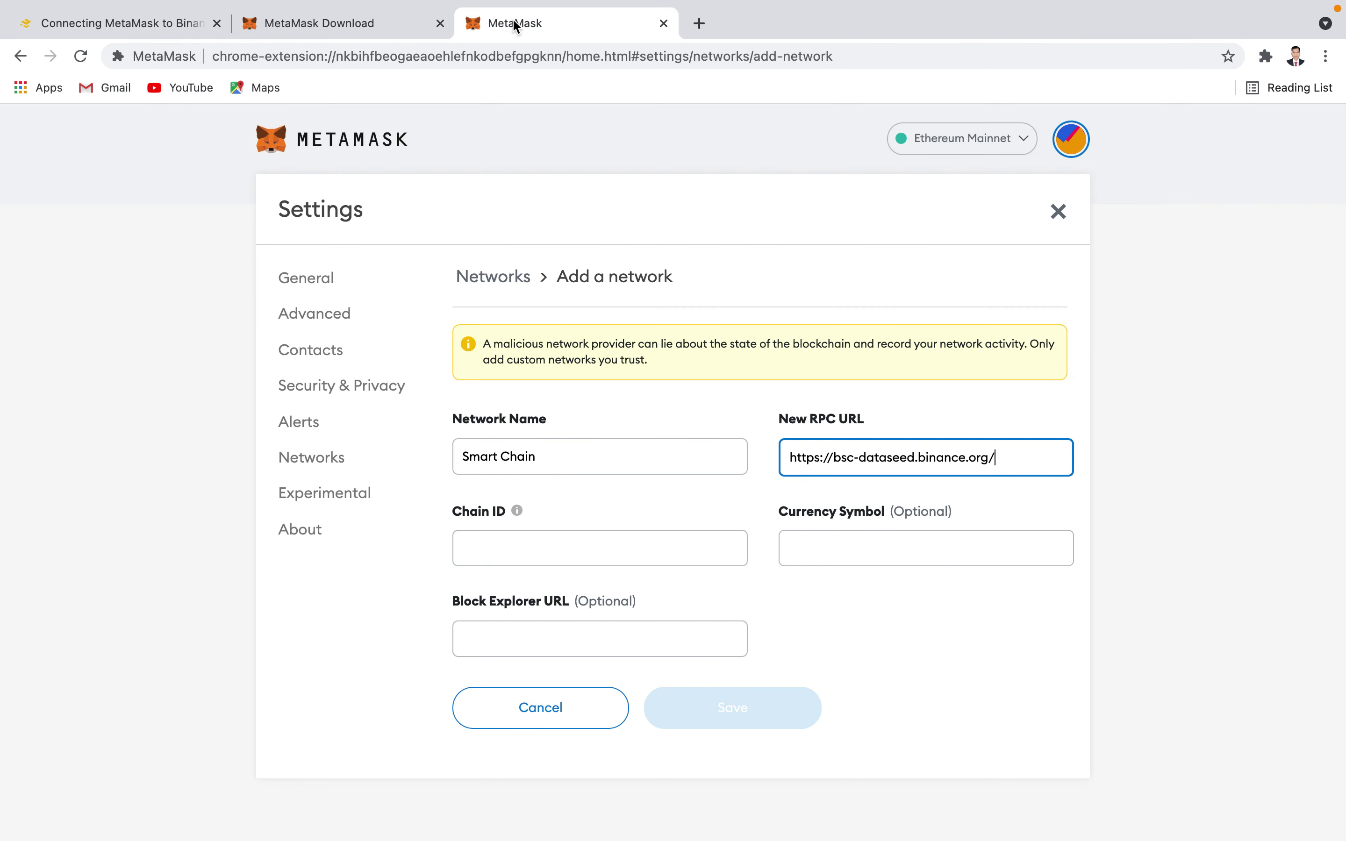
click(482, 543)
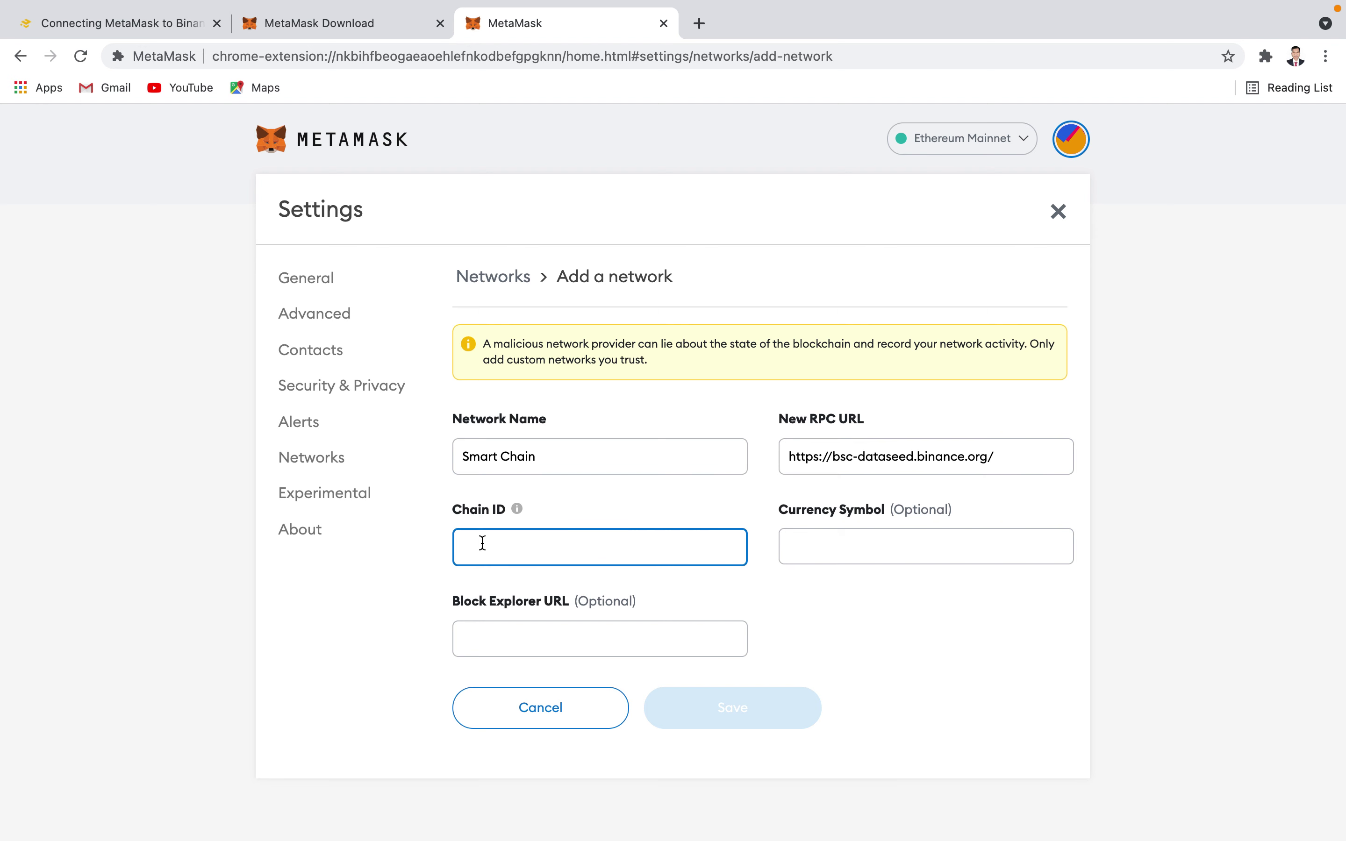
key(super+v)
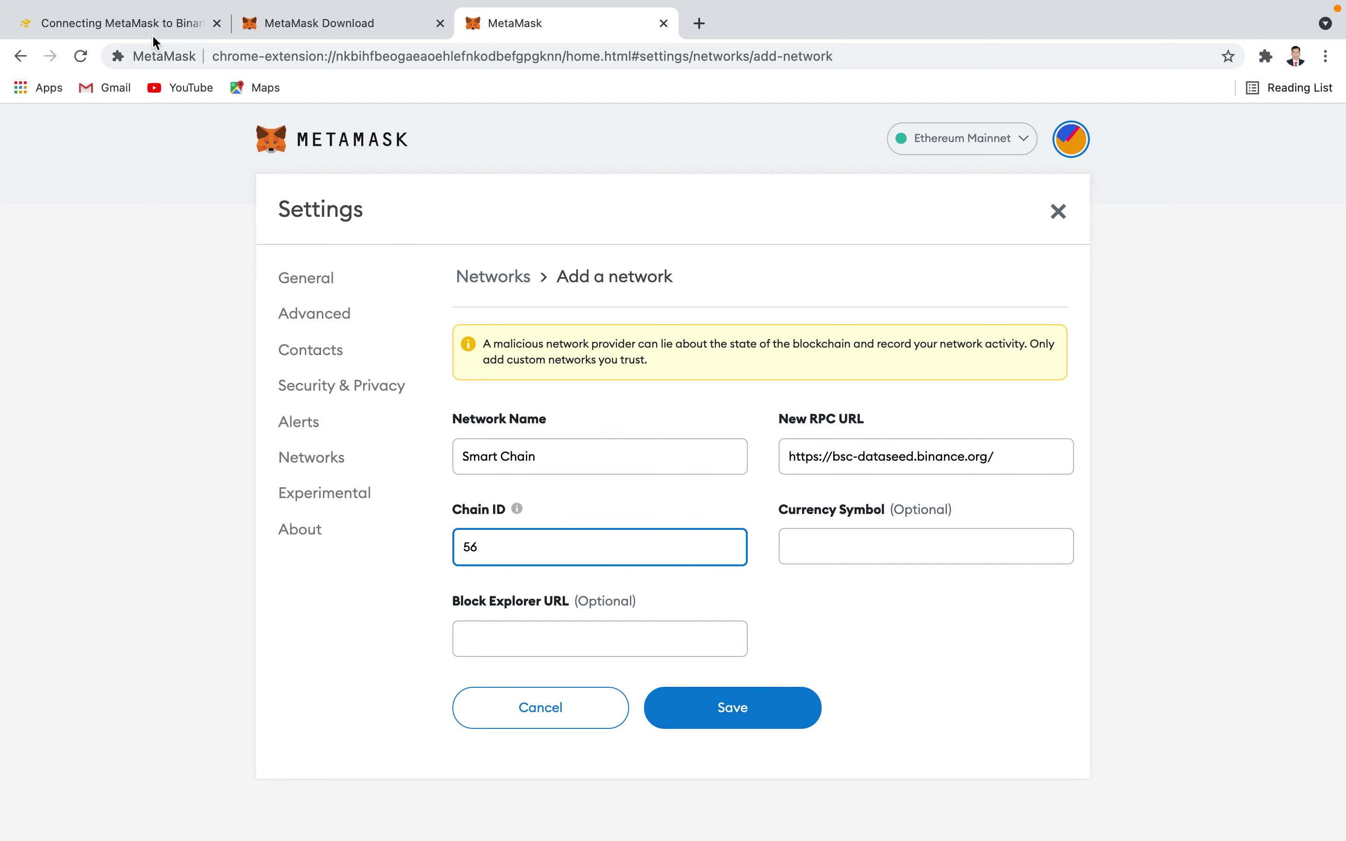
- Copy BNB from the article into the Currency Symbol field
click(139, 26)
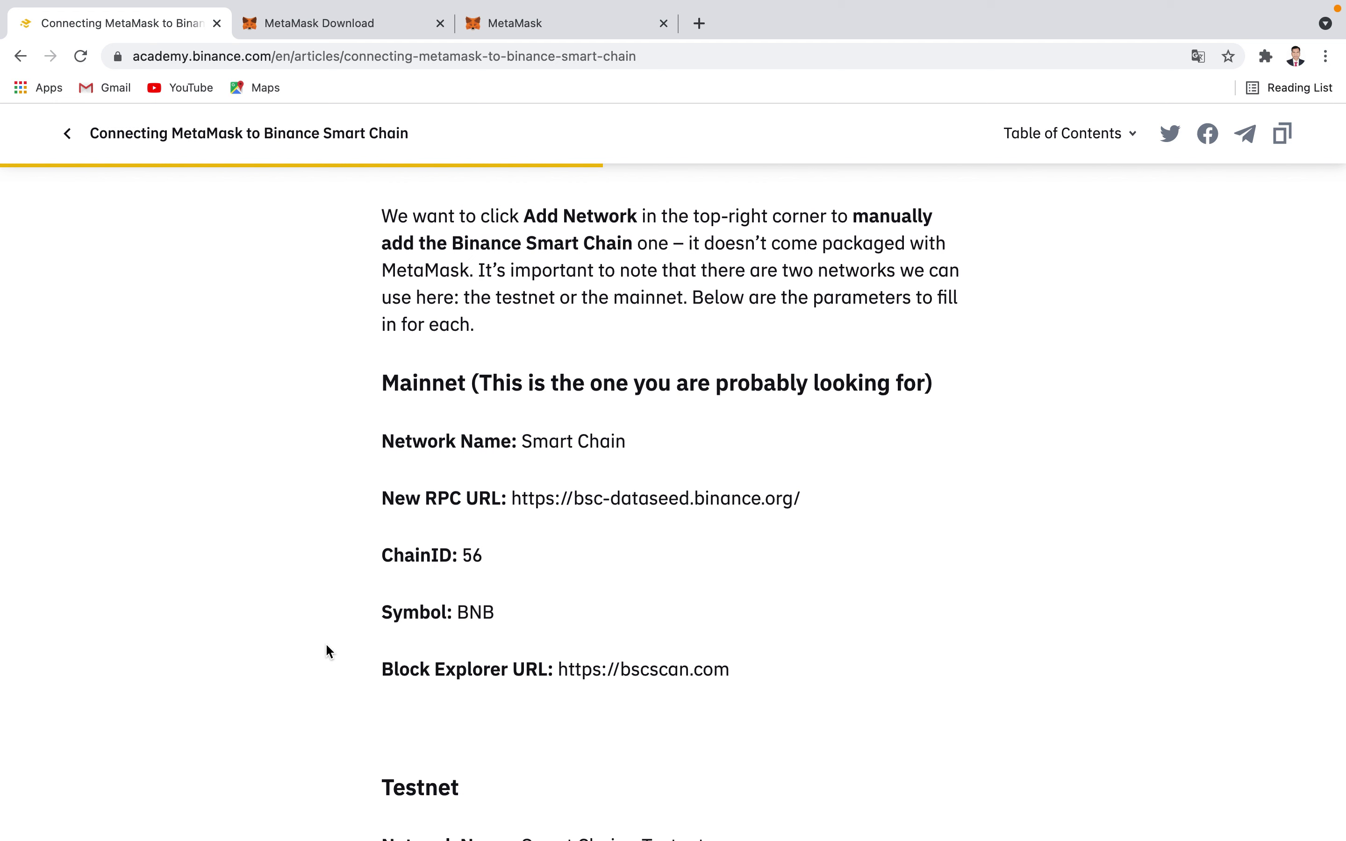
drag(454, 613, 515, 629)
key(super+c)
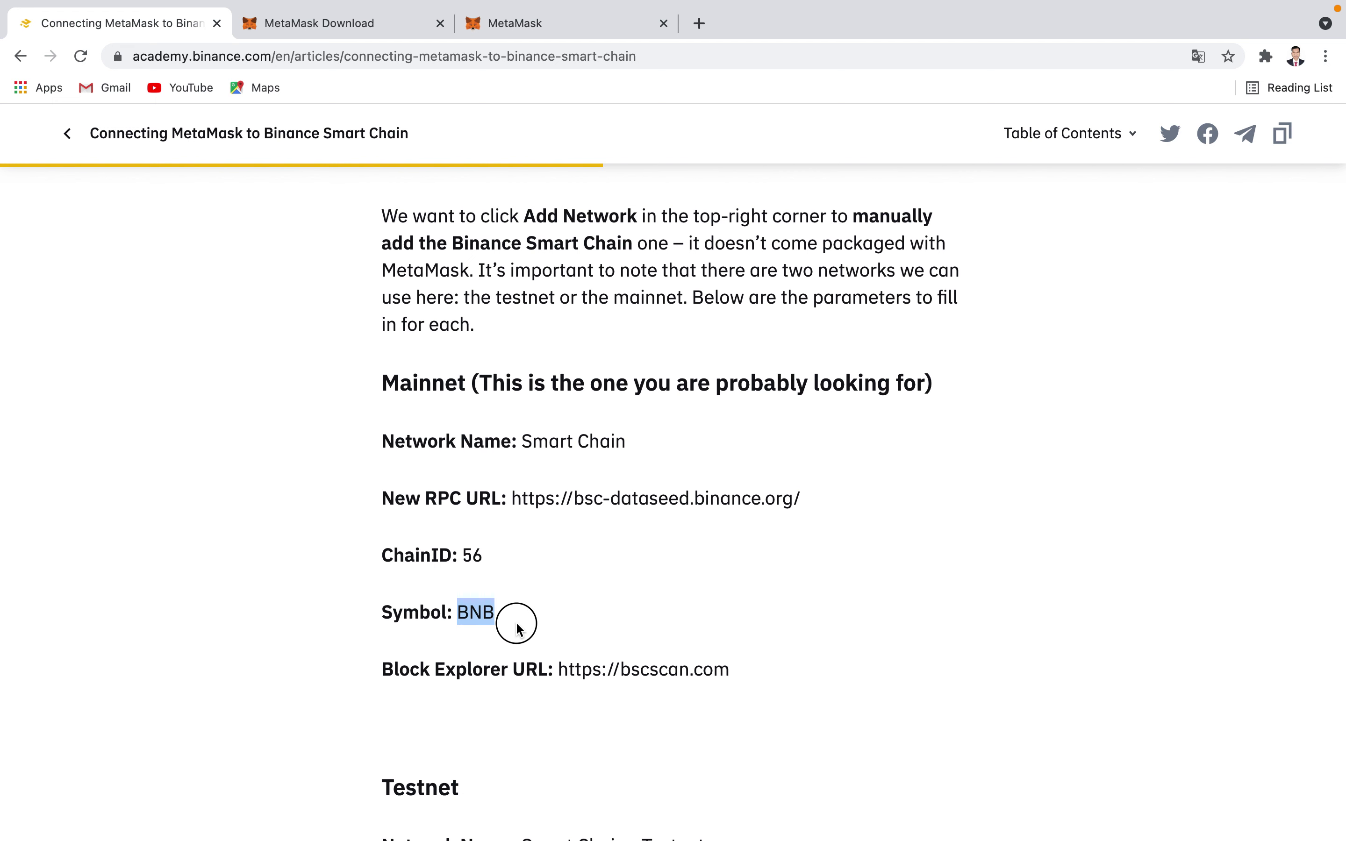
click(530, 25)
click(809, 536)
key(super+v)
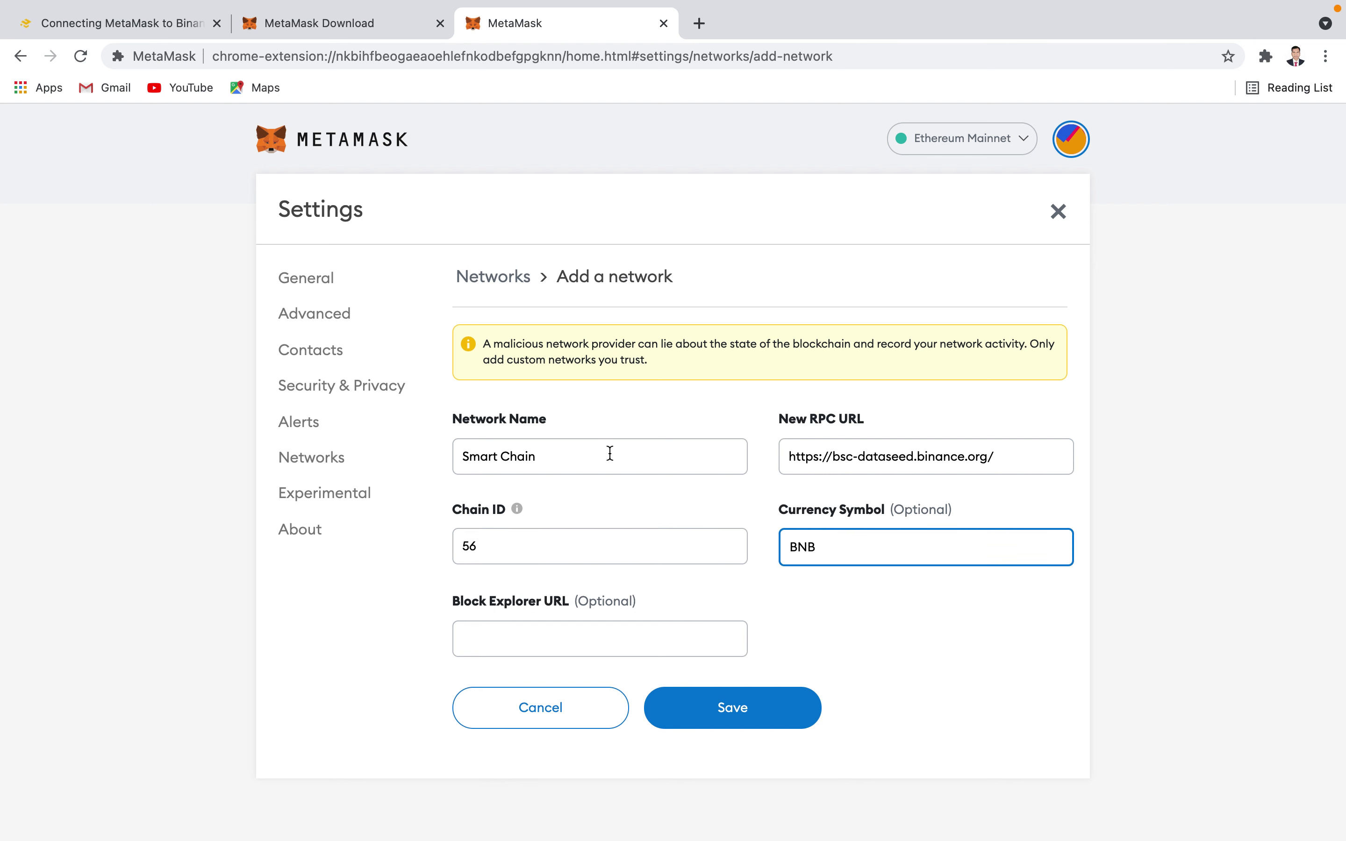
click(158, 25)
click(156, 427)
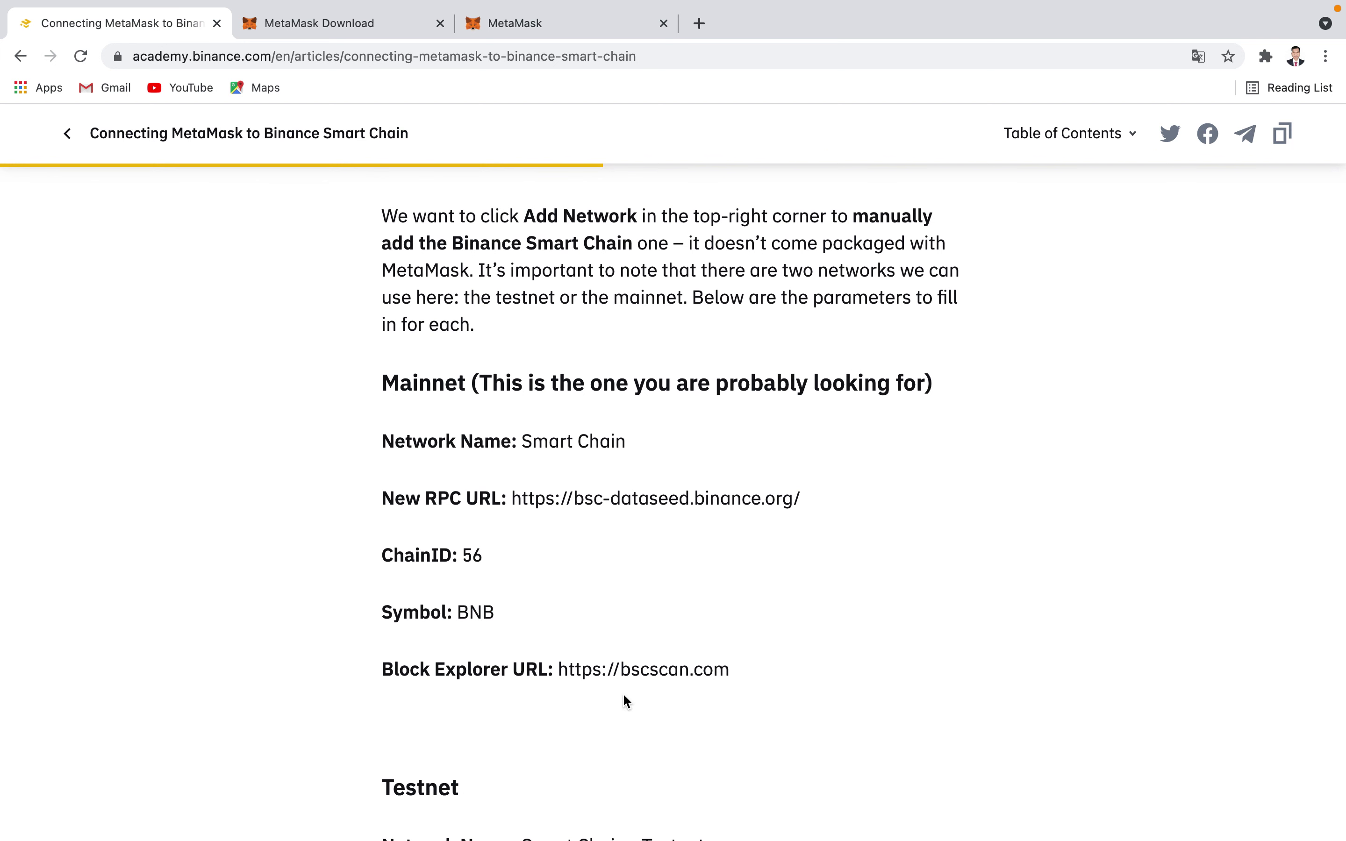
drag(558, 668, 710, 694)
key(super+c)
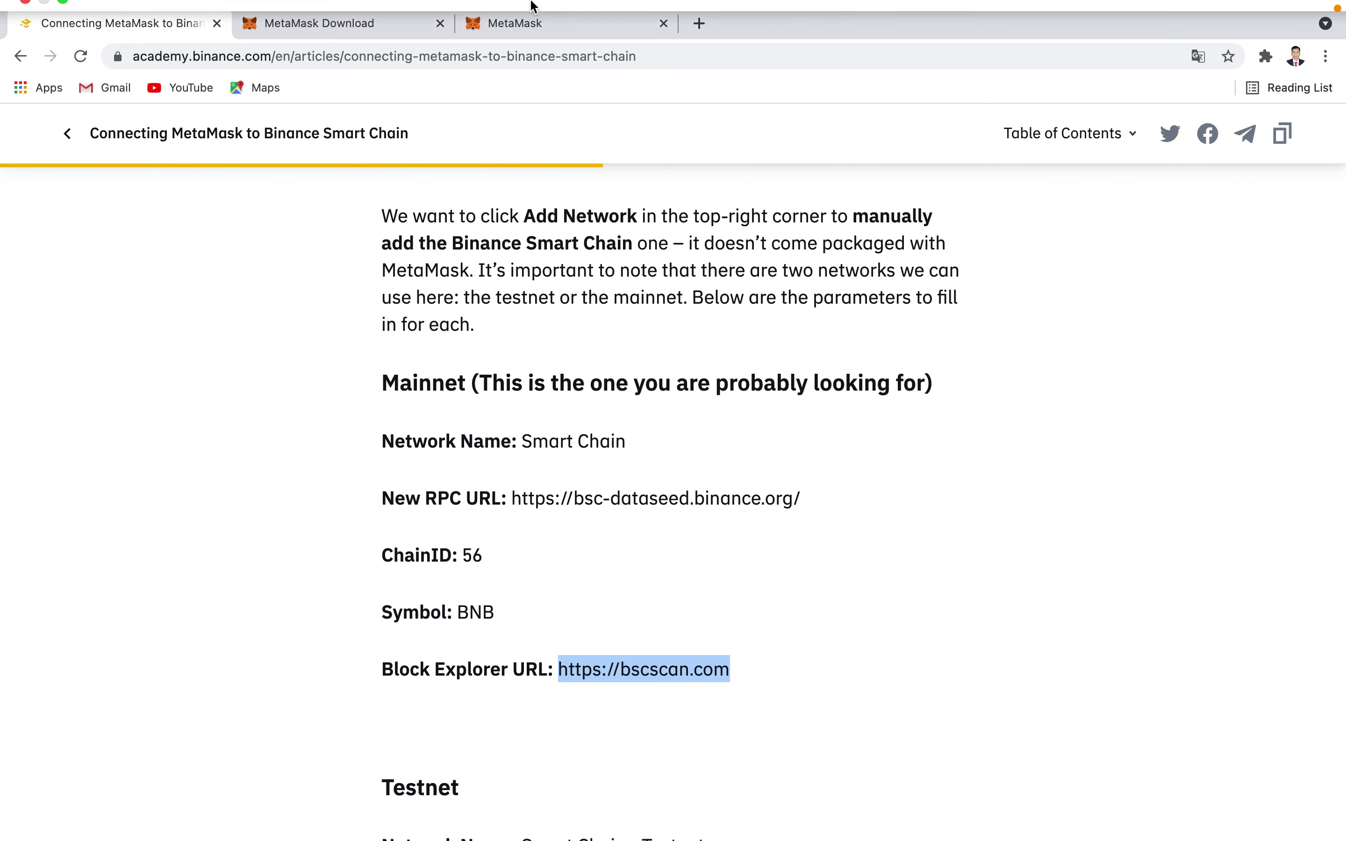
mouse_move(615, 5)
click(524, 76)
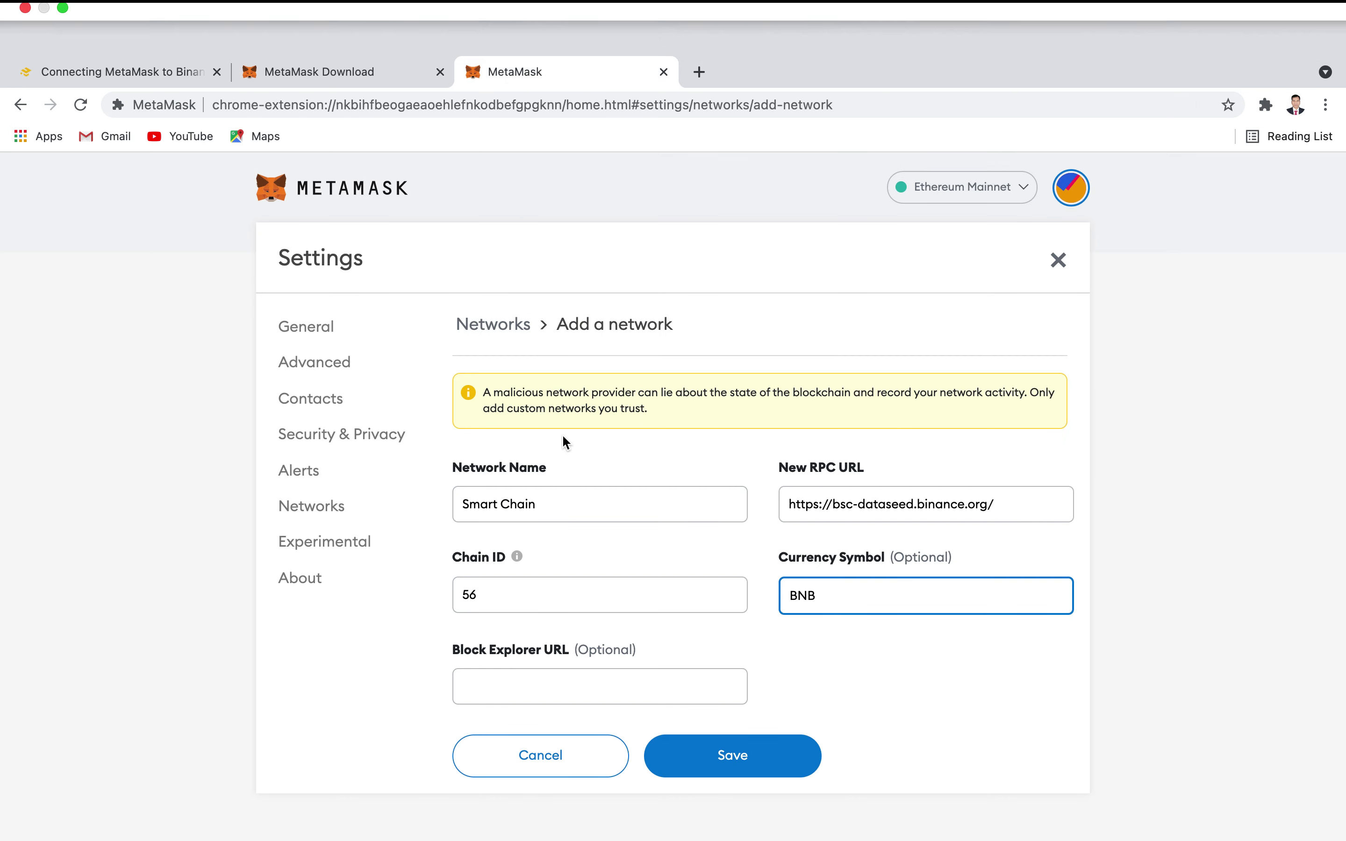
click(489, 634)
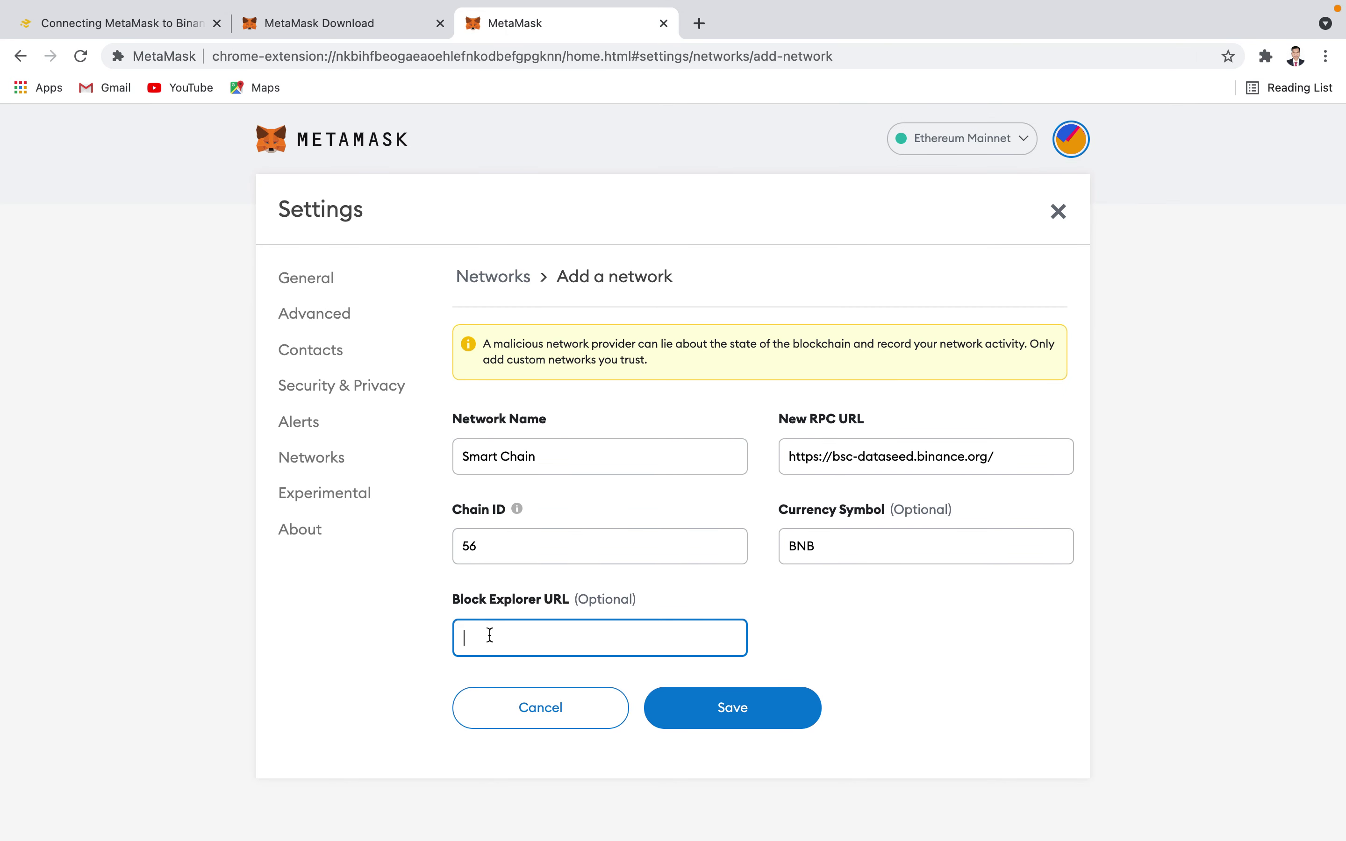
key(super+v)
click(719, 711)
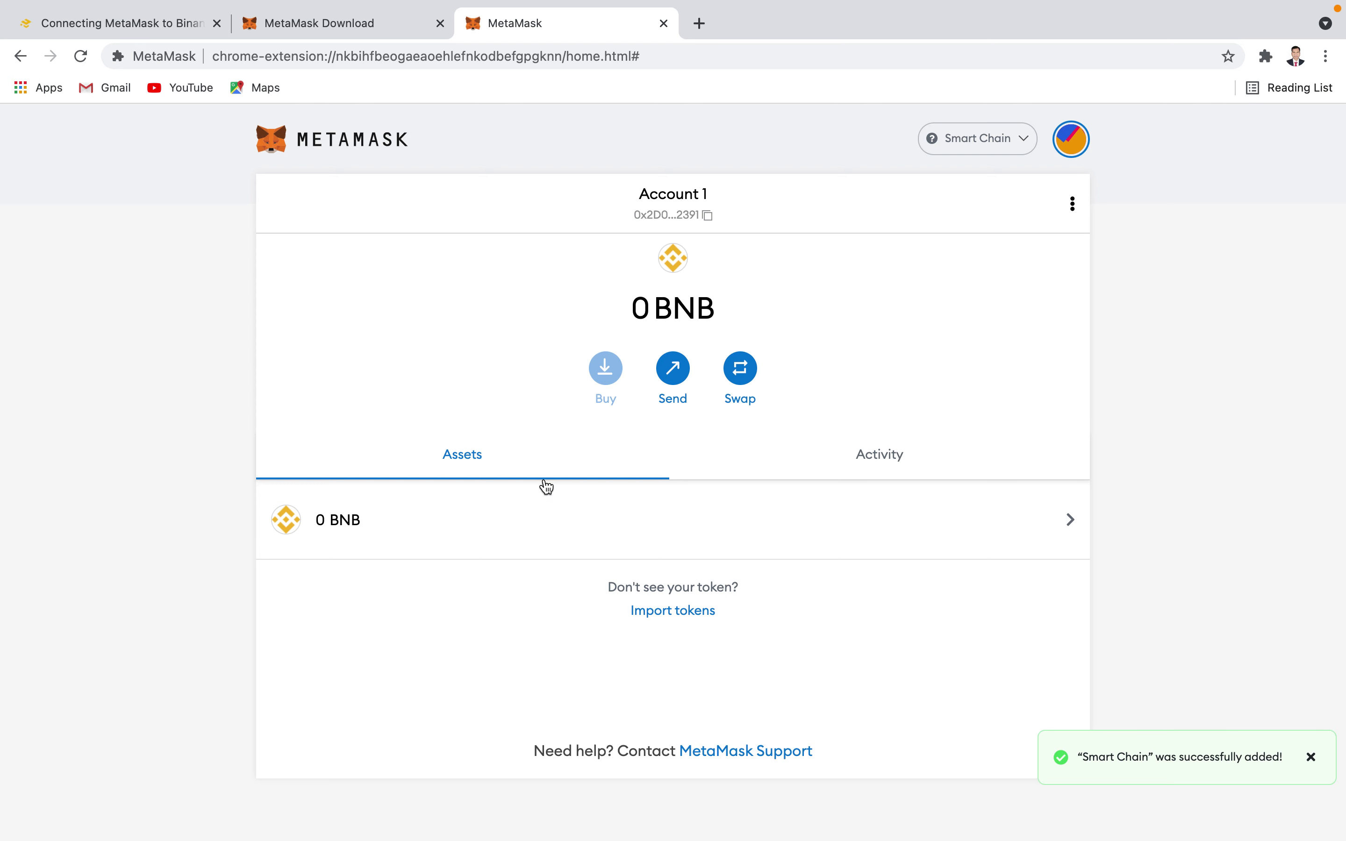
- Browse the BNB asset details, networks list, Send and options, then return to Account 1's overview
click(387, 527)
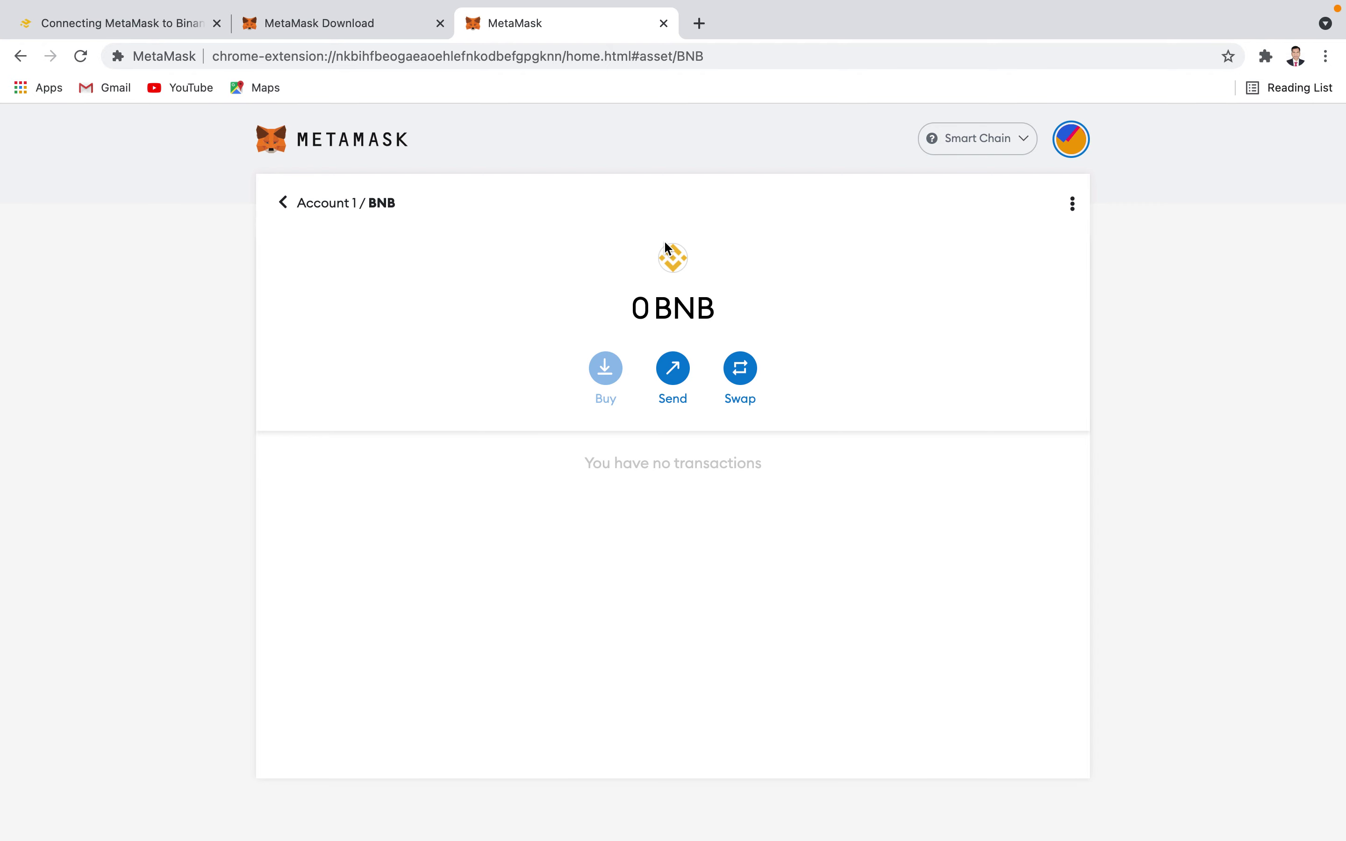
click(972, 146)
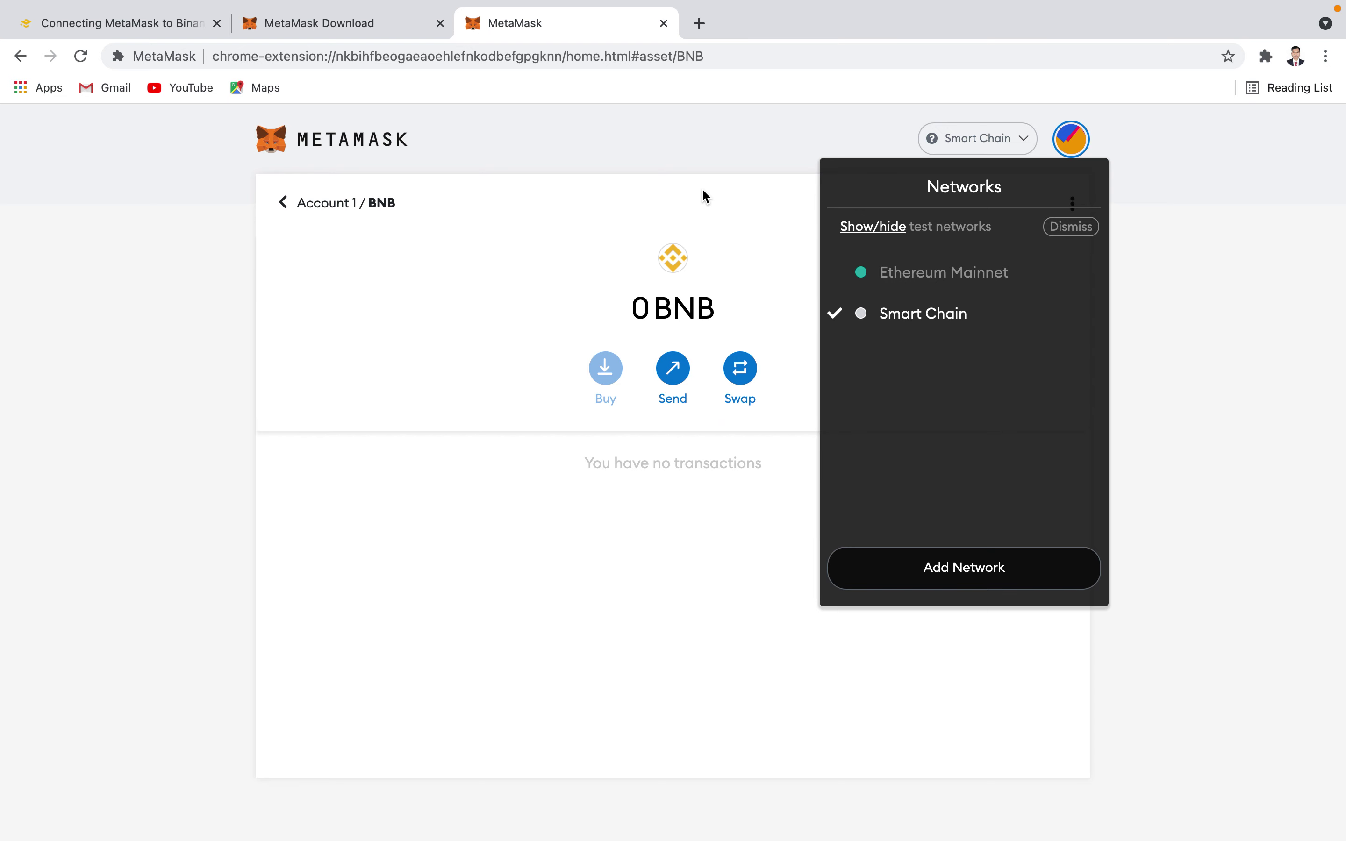
click(681, 174)
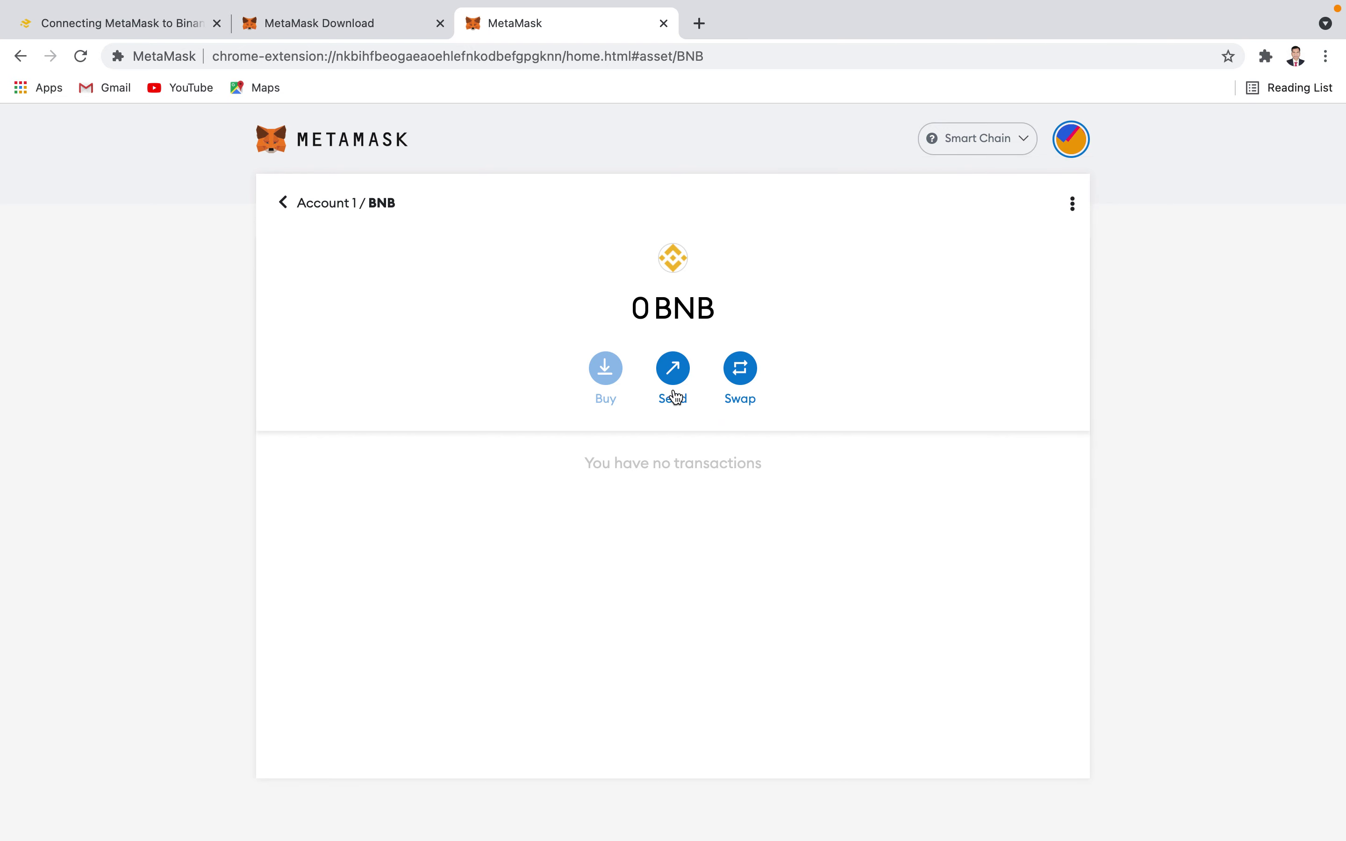
click(672, 370)
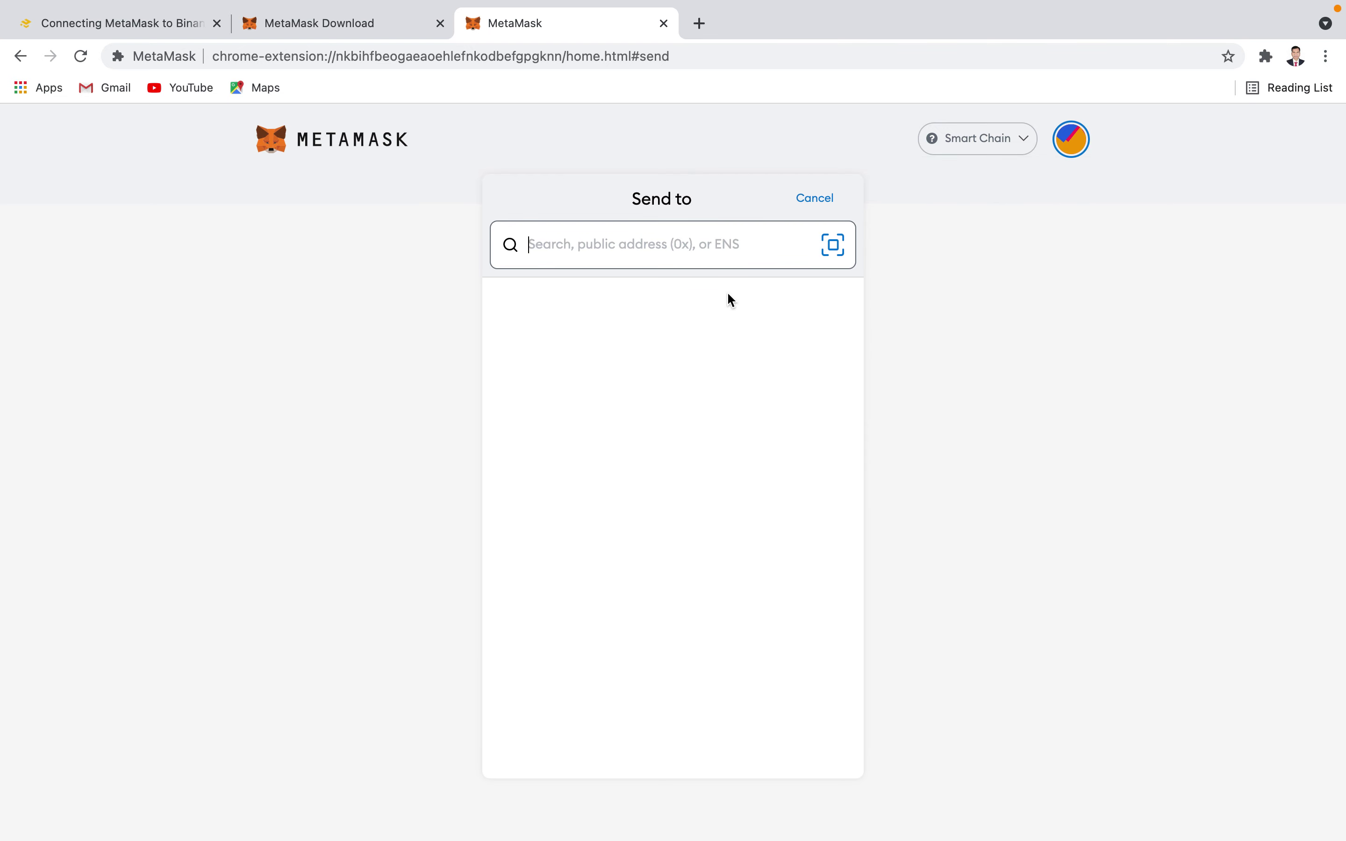
click(813, 205)
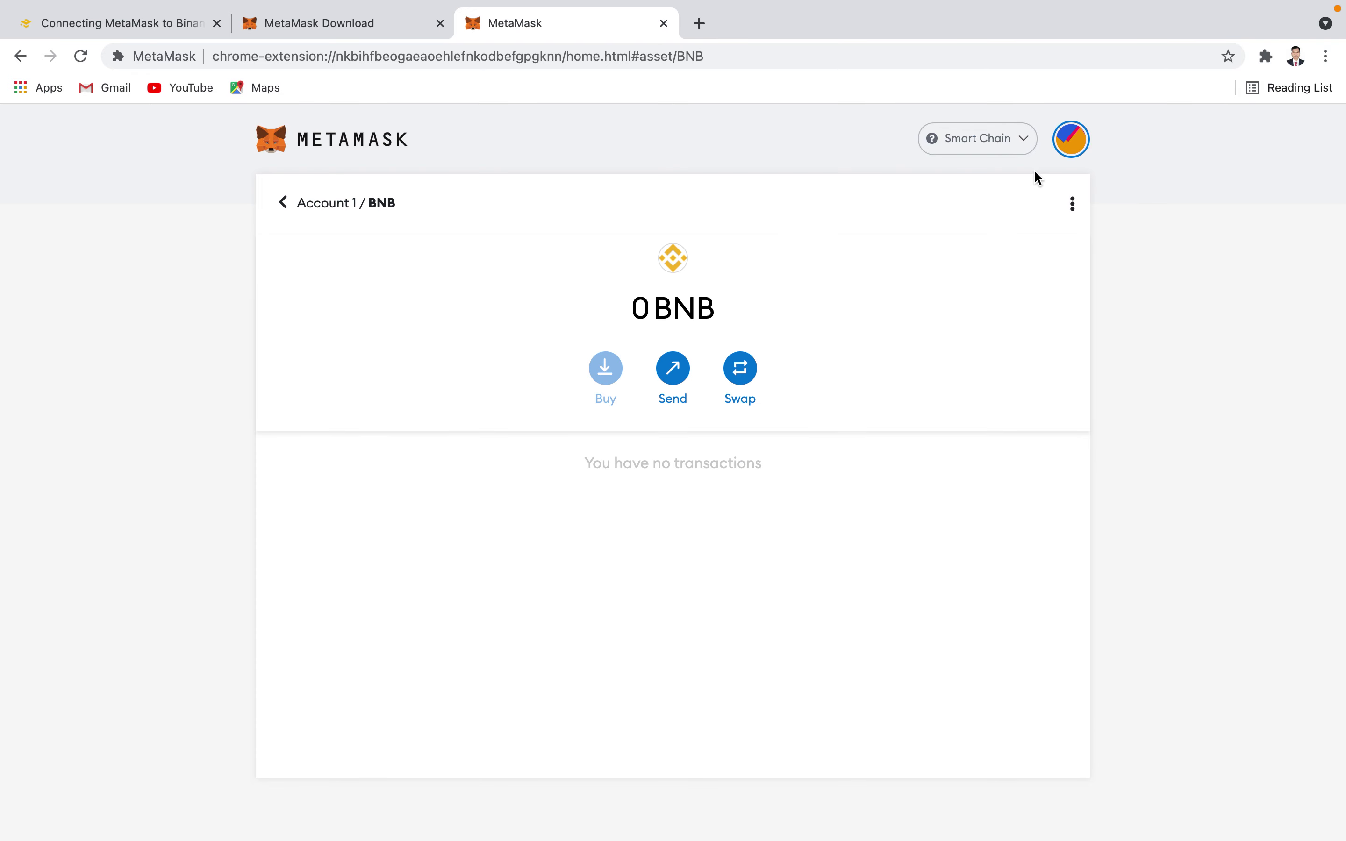
click(1073, 204)
click(844, 240)
click(285, 202)
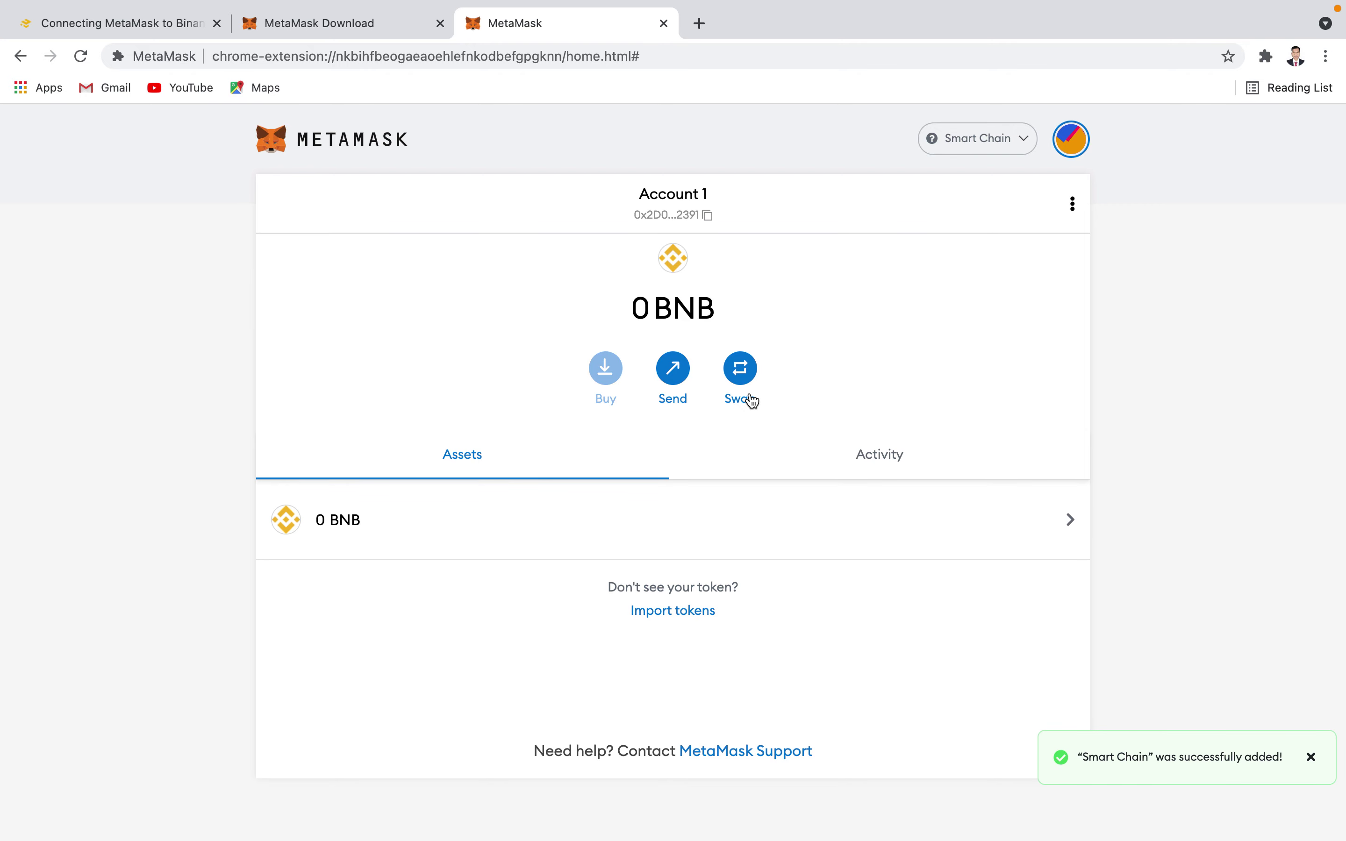
- Copy Account 1's address, check the account options menu, and open then cancel Swap
click(709, 217)
click(1071, 210)
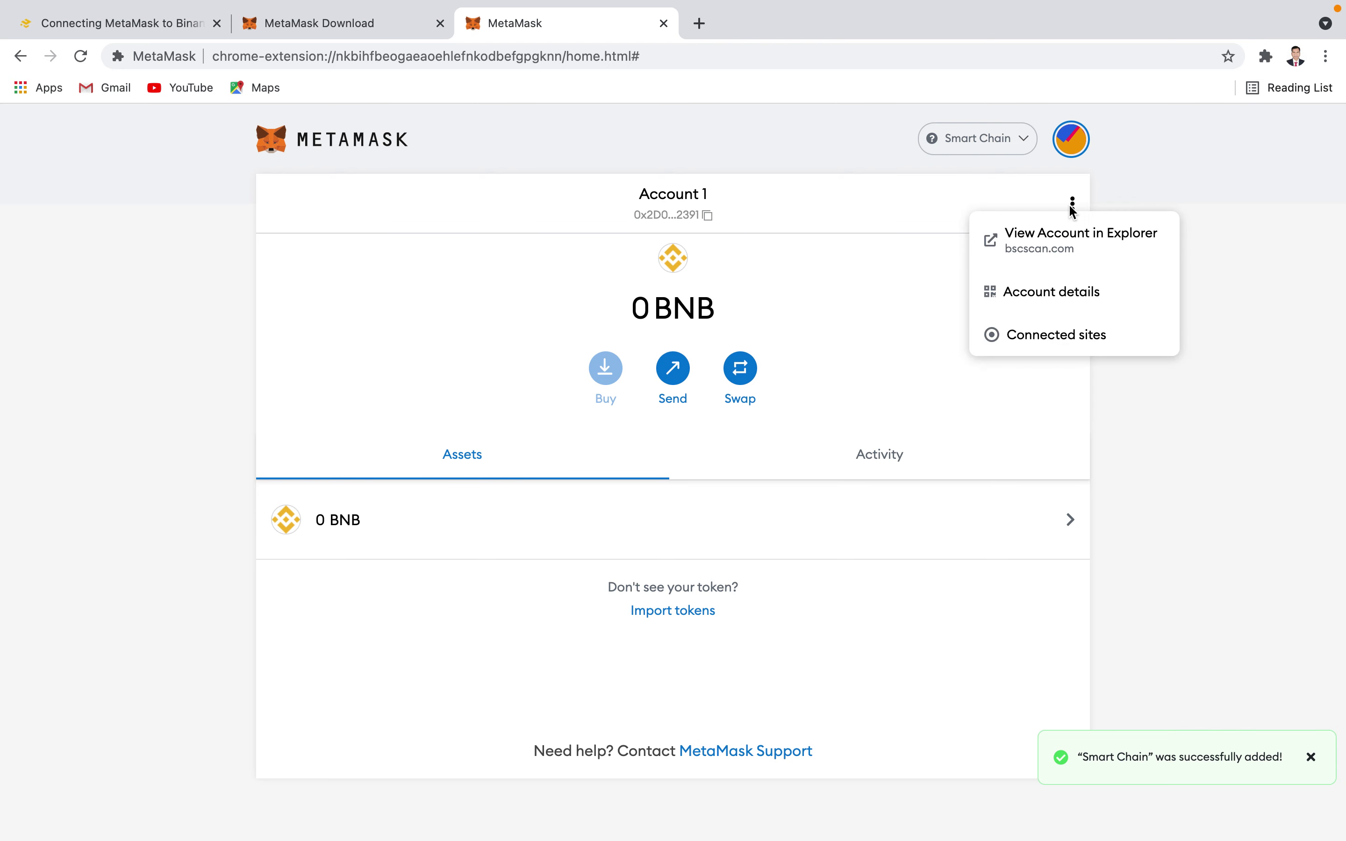
click(866, 272)
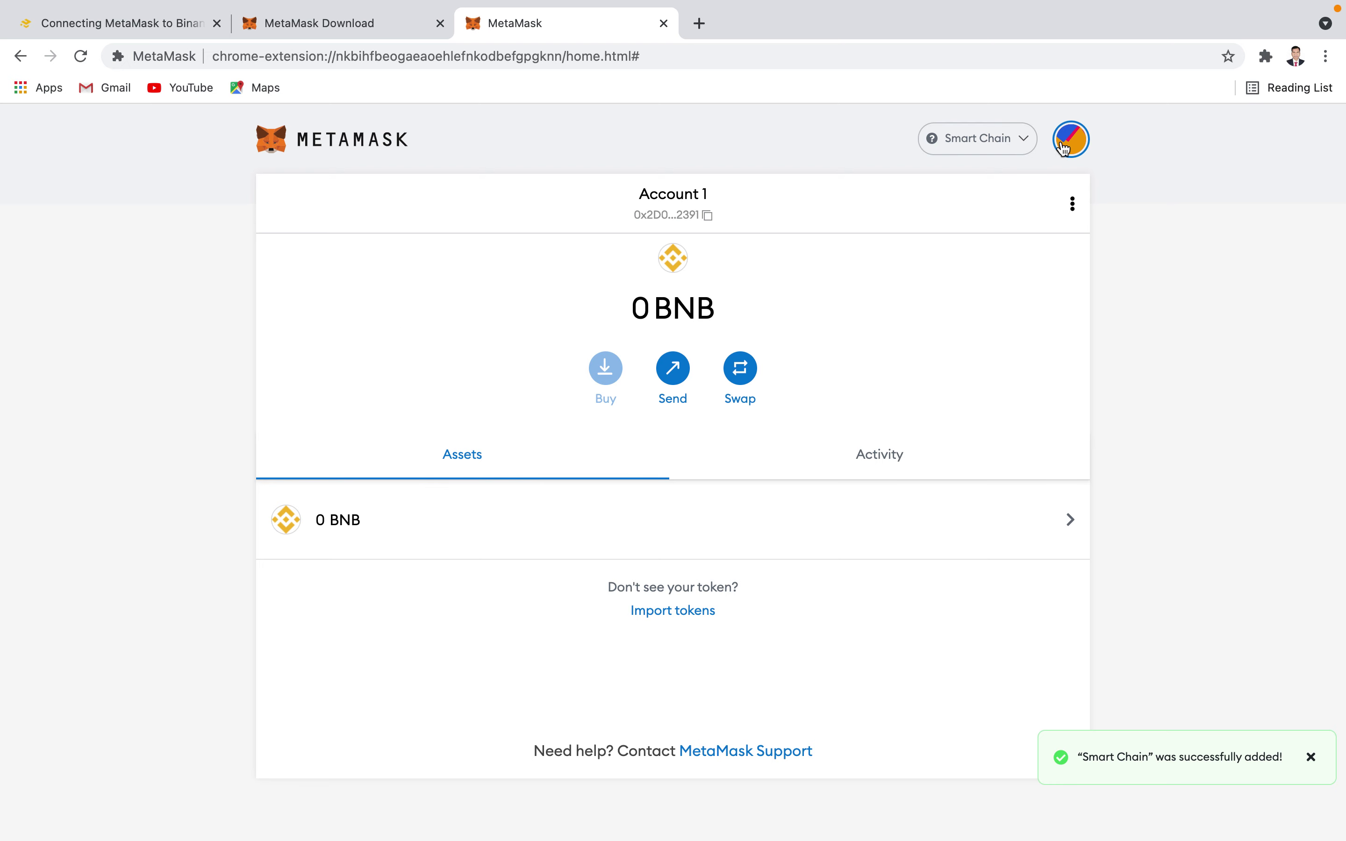
click(1072, 205)
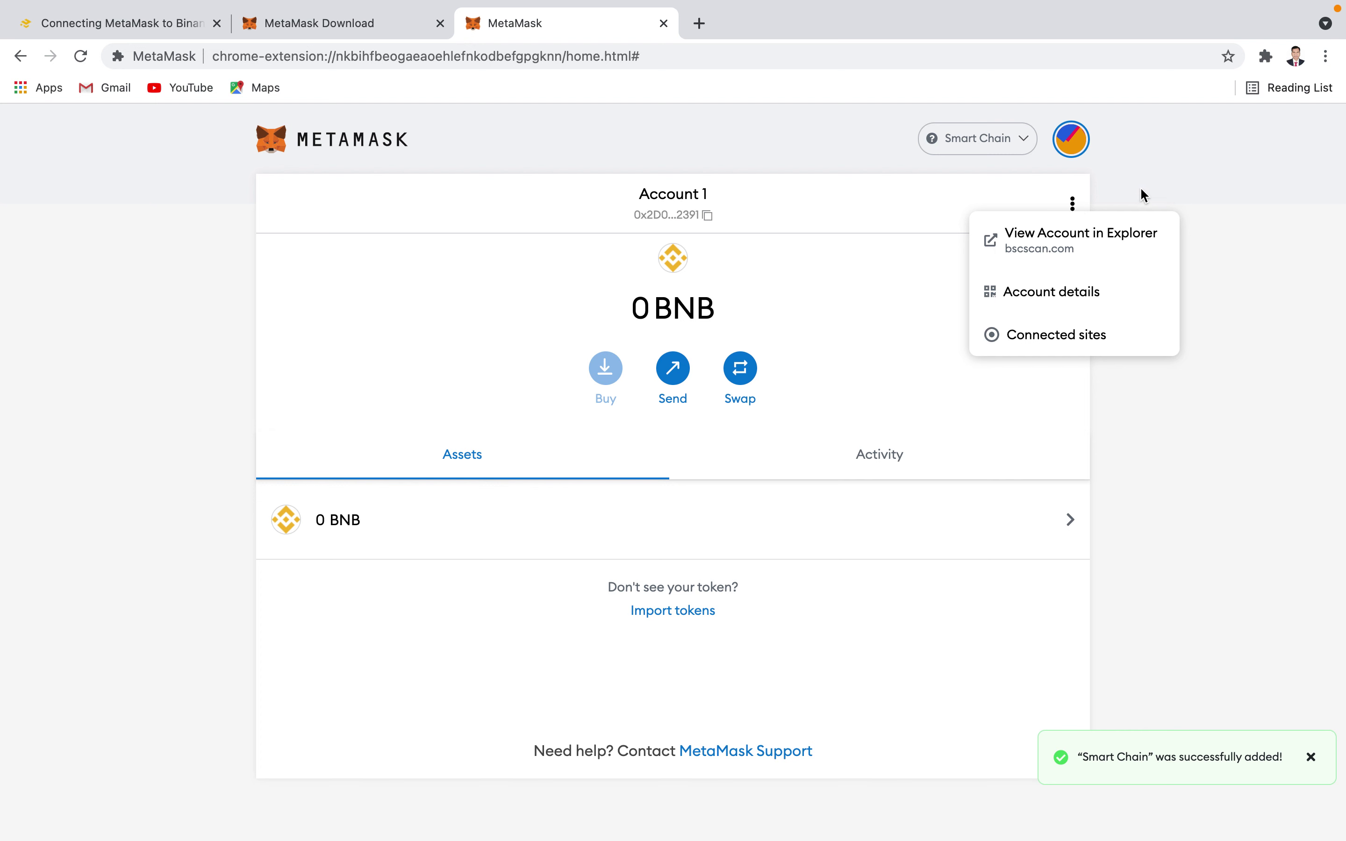
click(1165, 179)
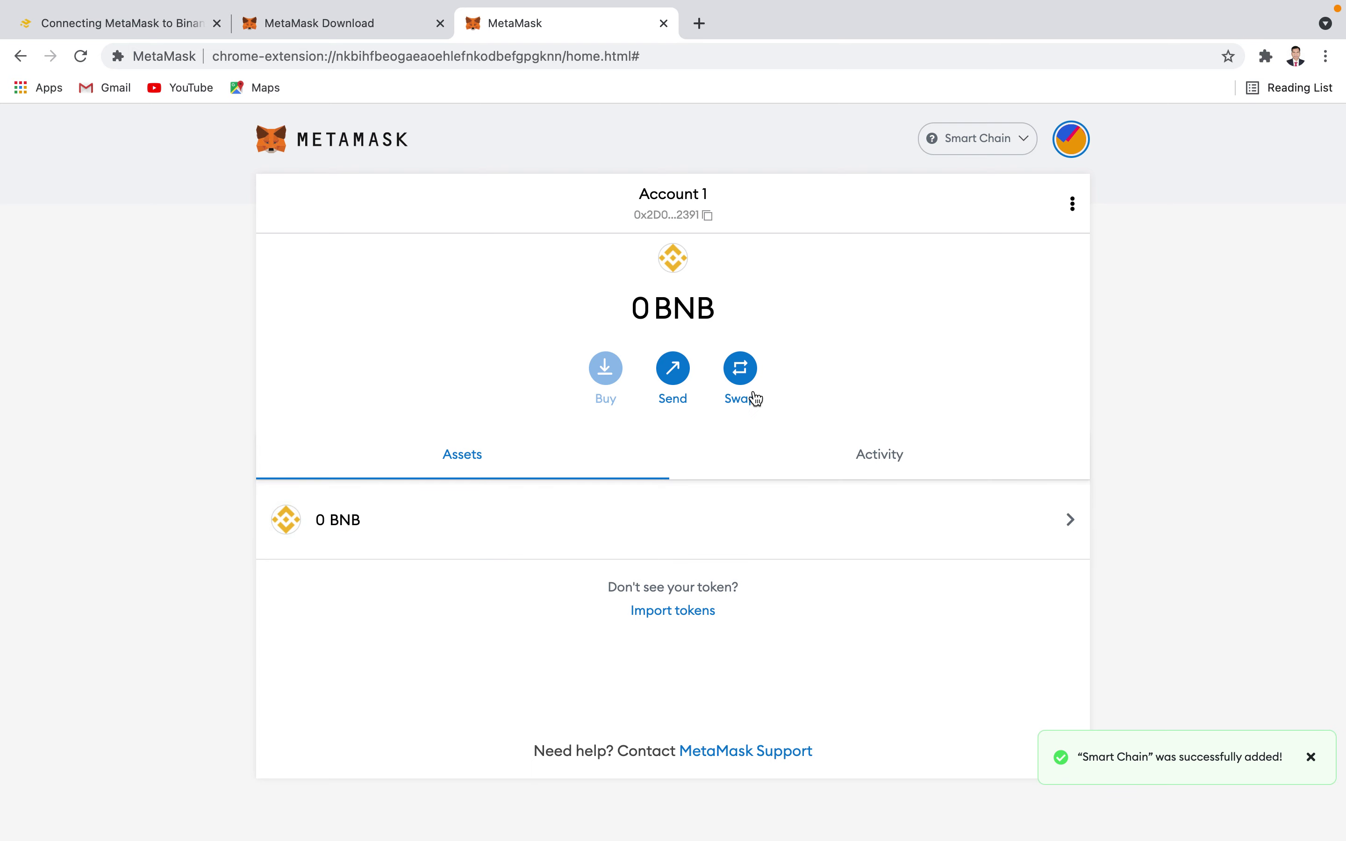
click(743, 378)
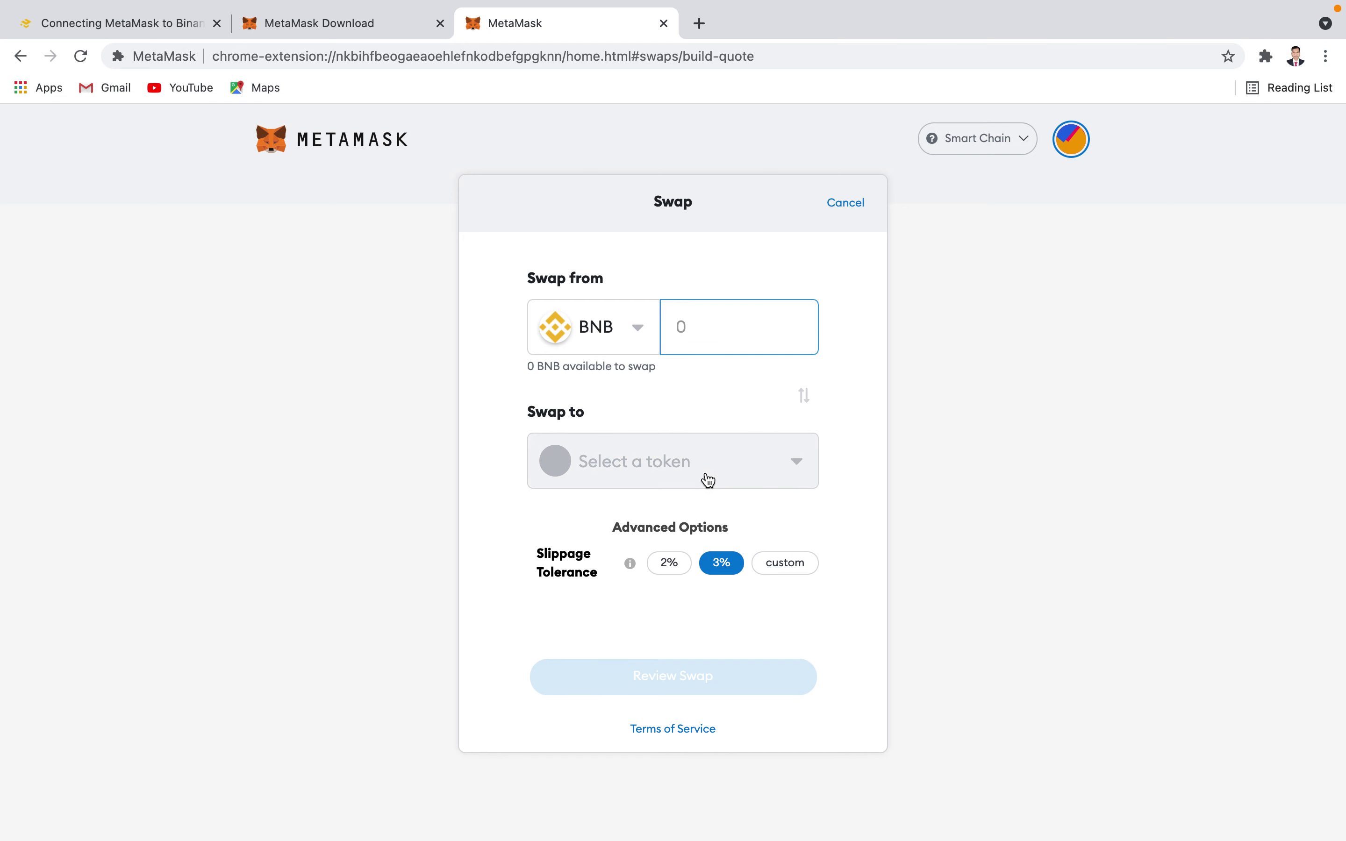
click(854, 210)
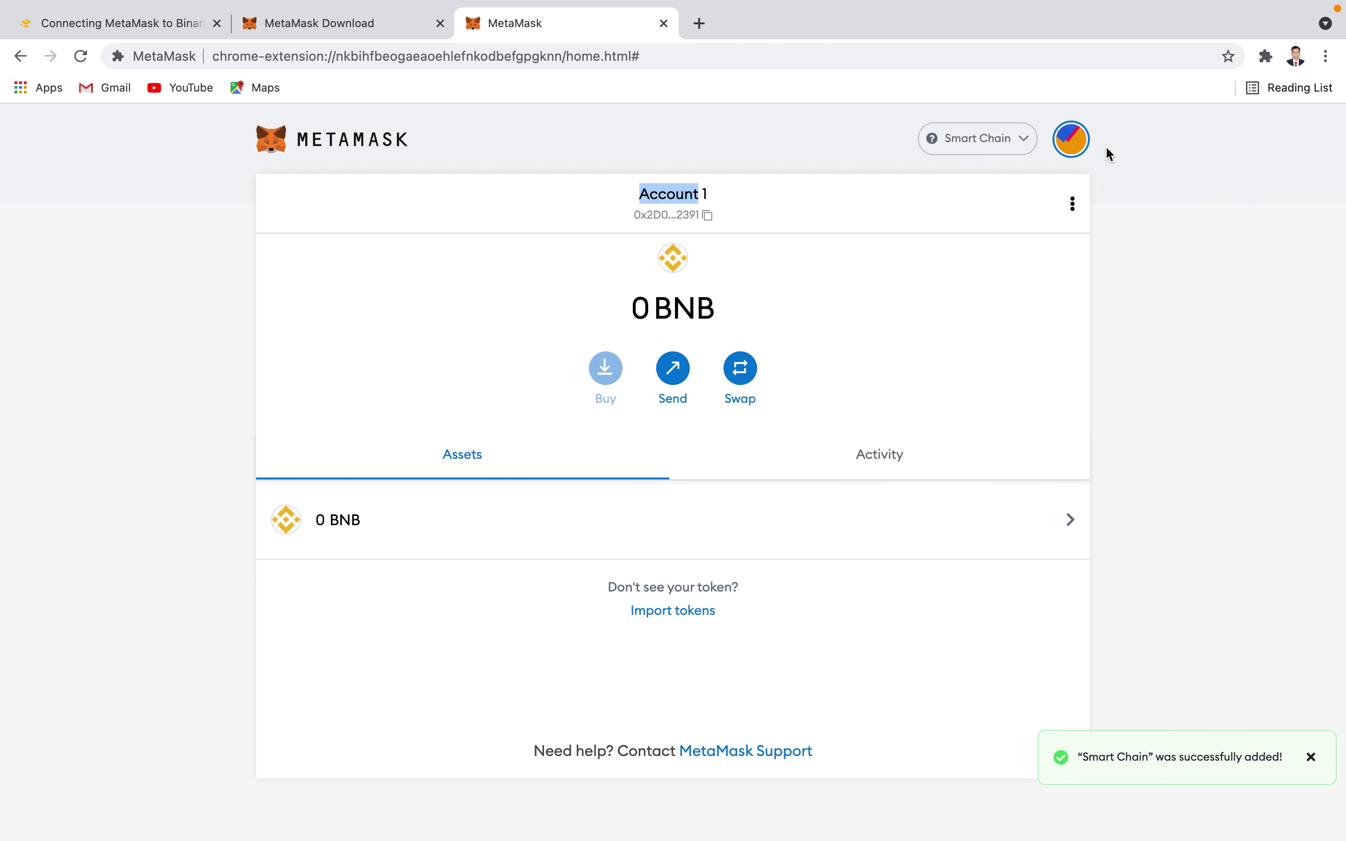
- Create a second account named 'DHRUAV2' from the accounts list
click(1063, 138)
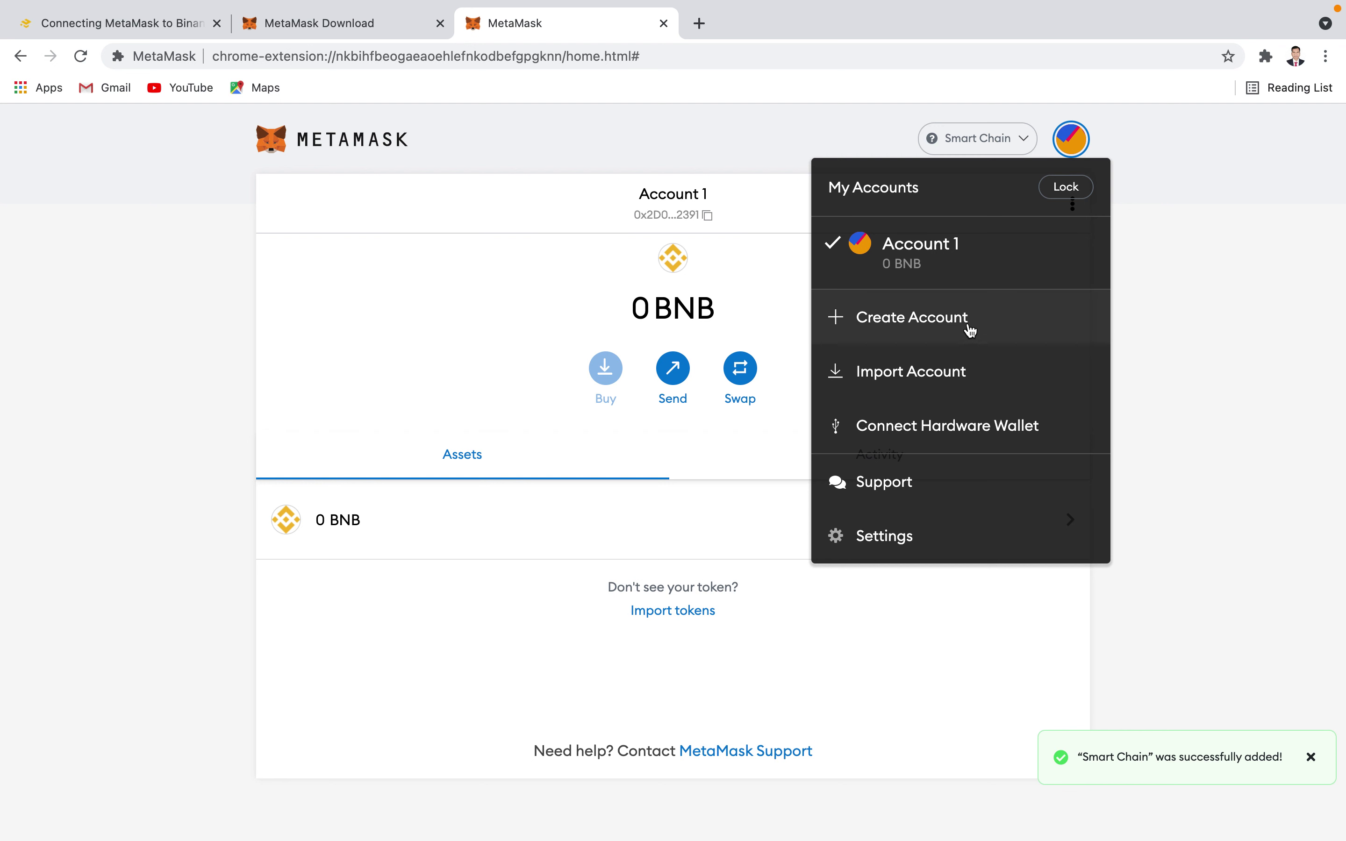
click(927, 328)
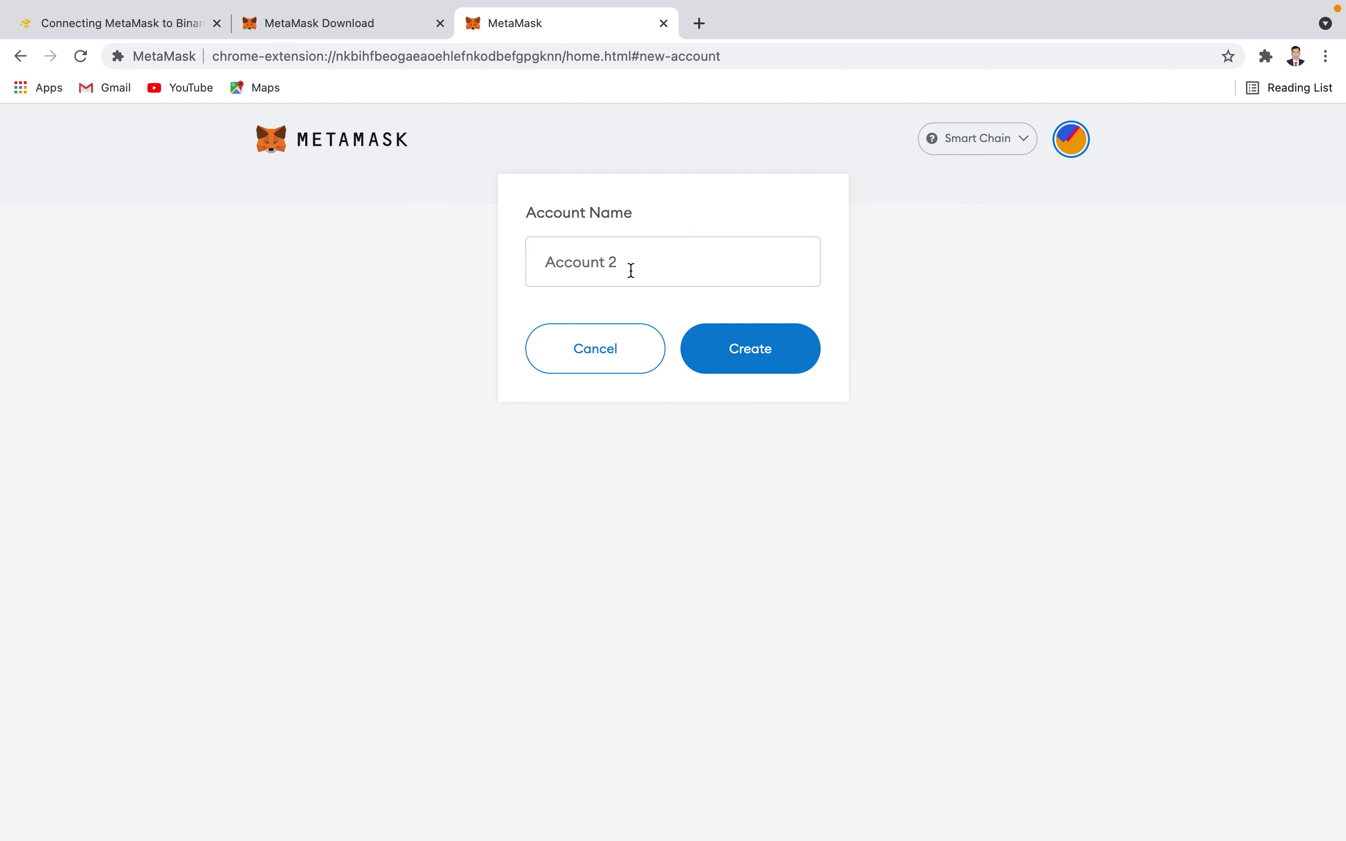
text(DHRUAV2)
click(709, 359)
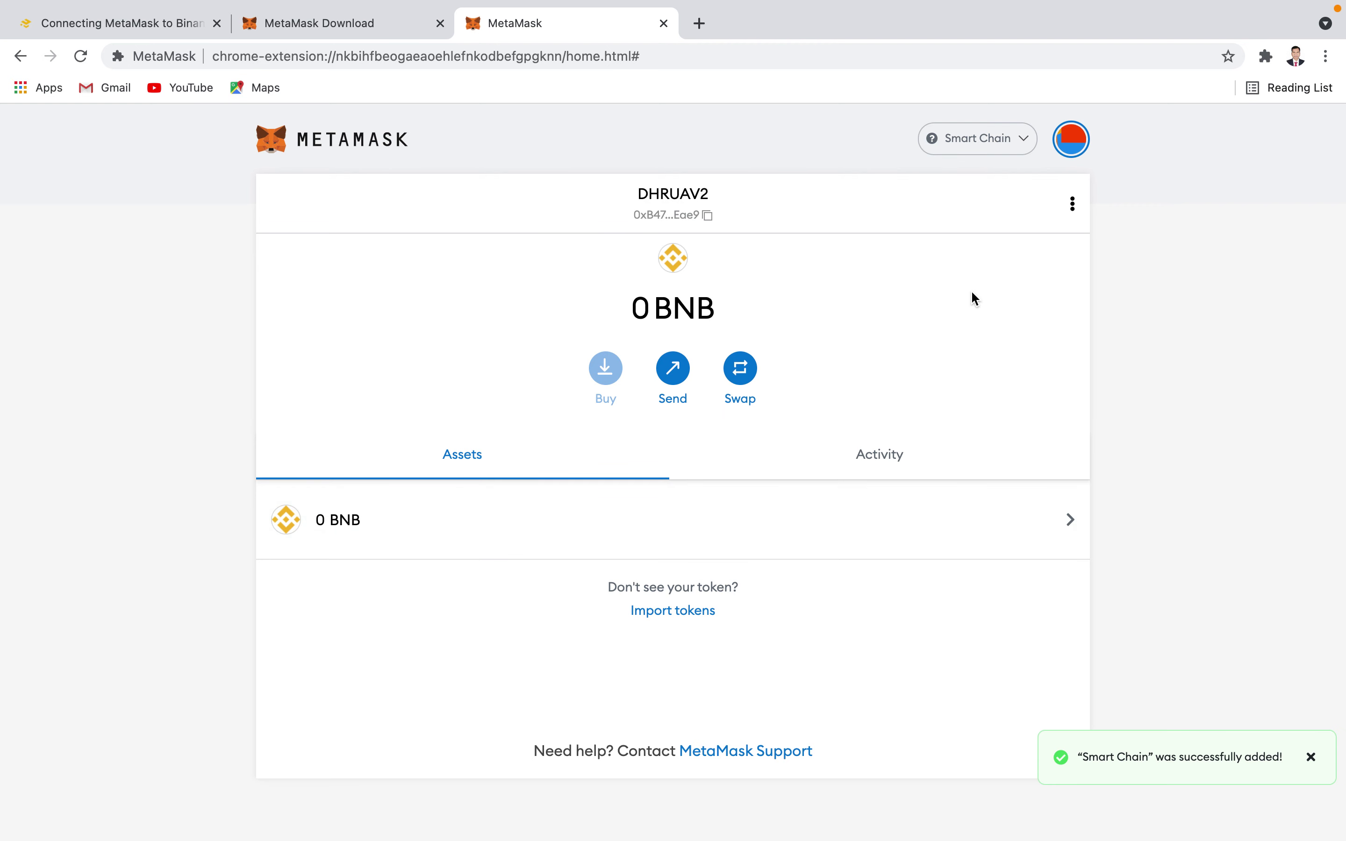
click(1004, 142)
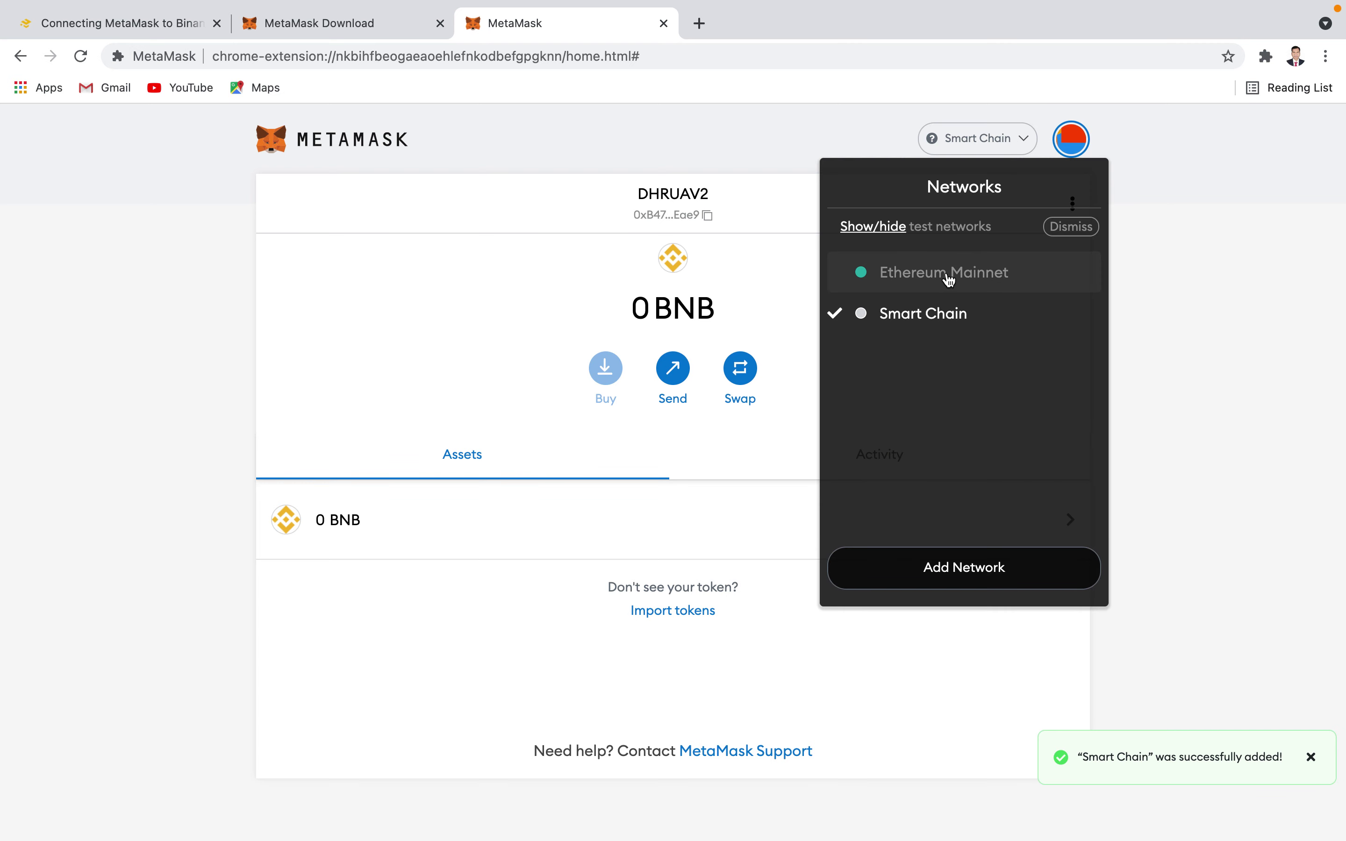
click(948, 278)
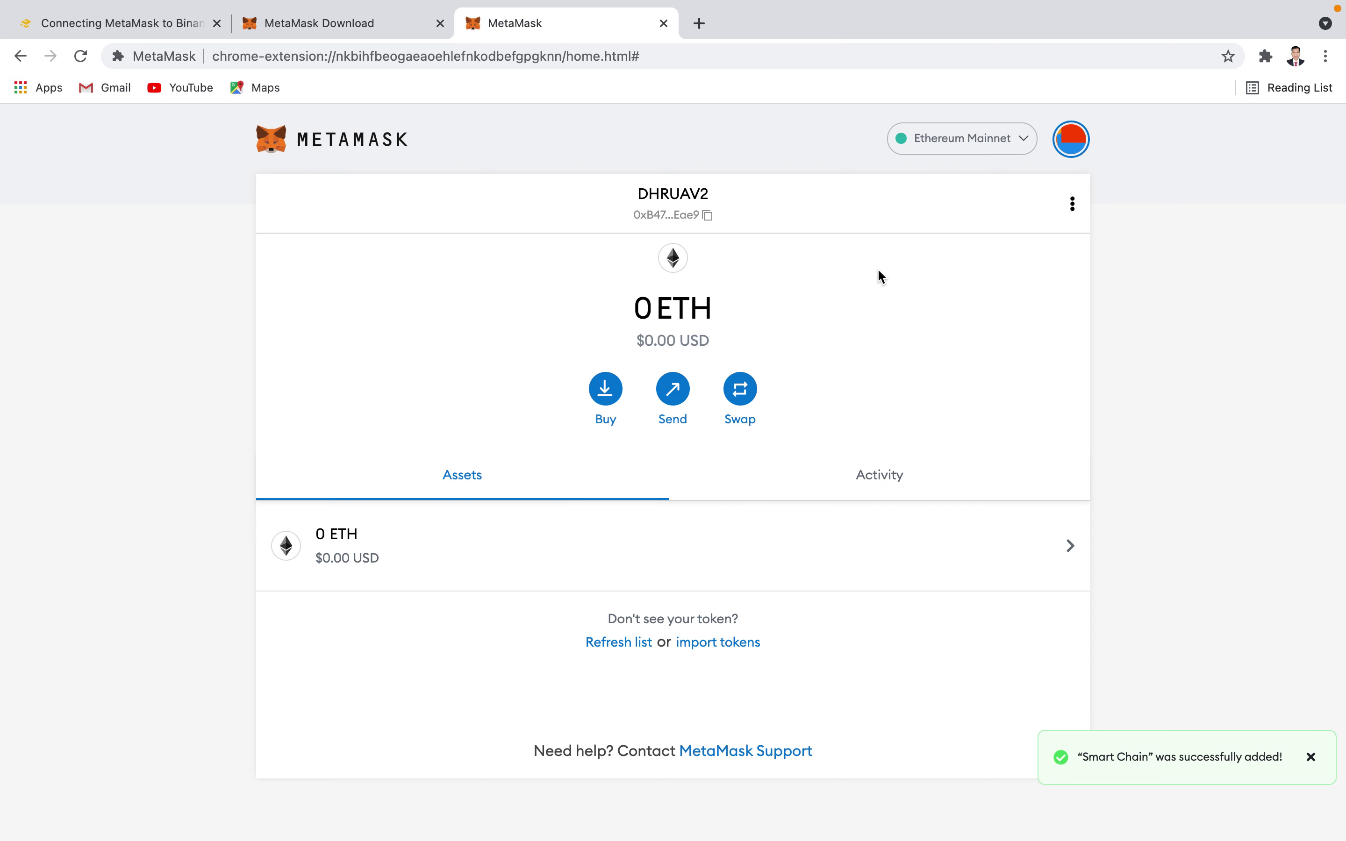
click(991, 142)
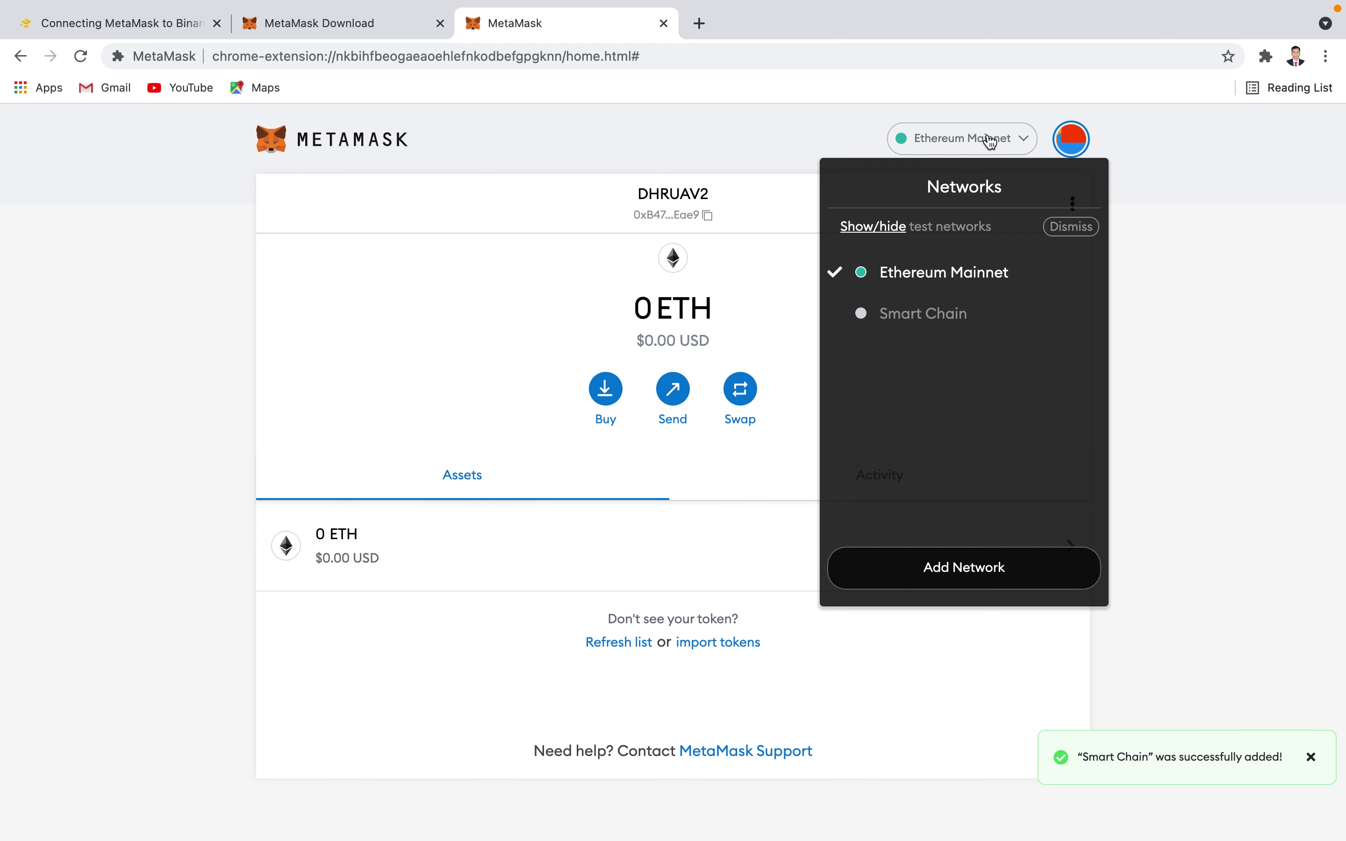
click(919, 318)
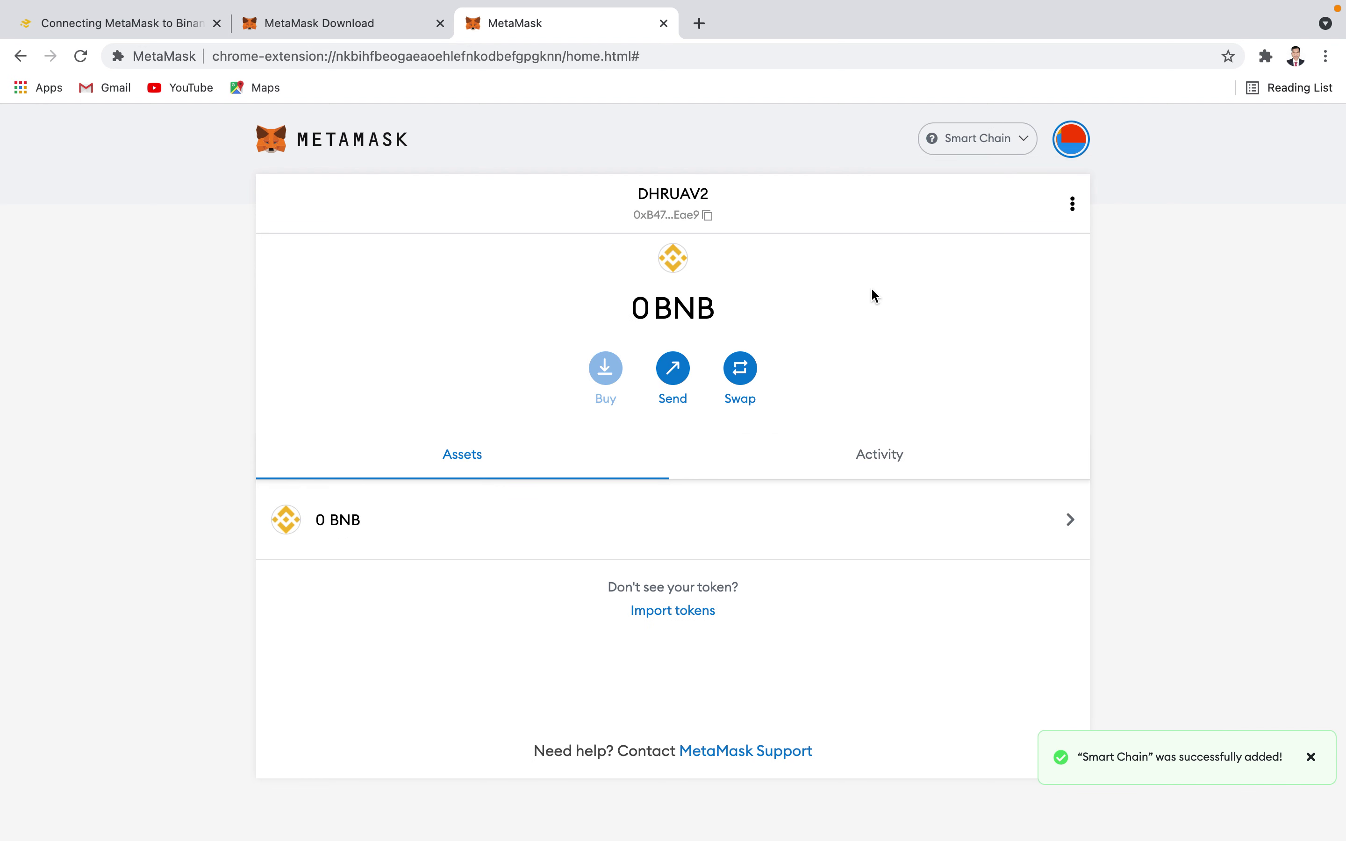
click(1076, 142)
mouse_move(884, 6)
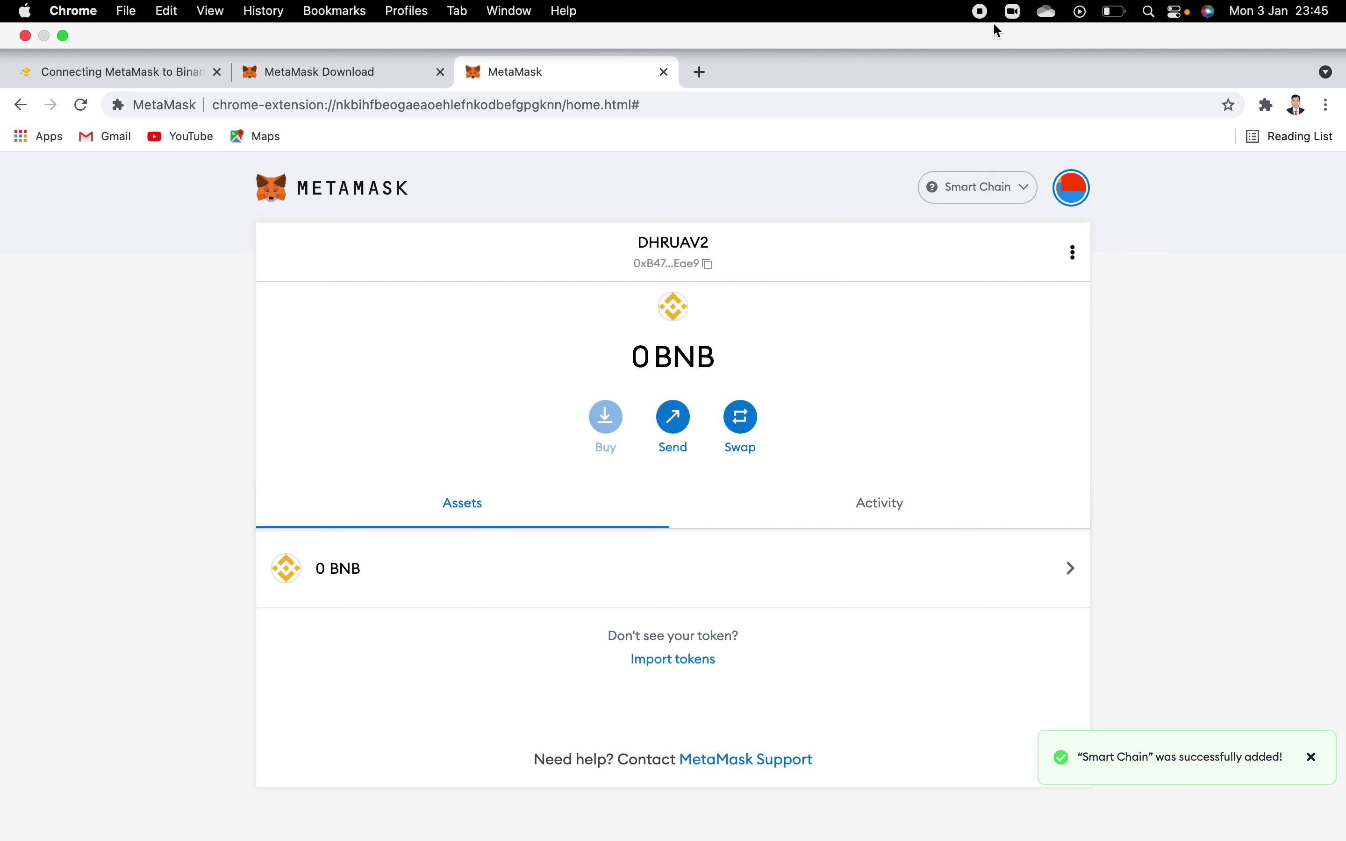